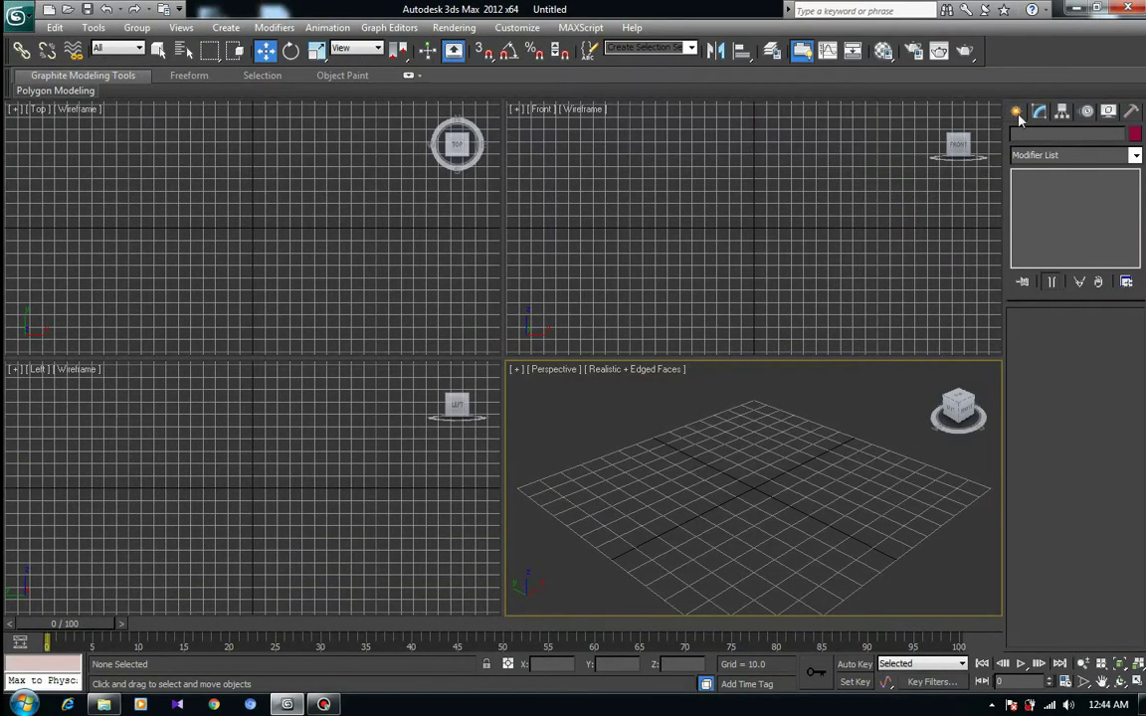
- Create Cylinder001 with radius 34.572 and height 87.46 in the Top viewport
{"action": "left_click", "coordinate": [1017, 113]}
{"action": "left_click", "coordinate": [1047, 247]}
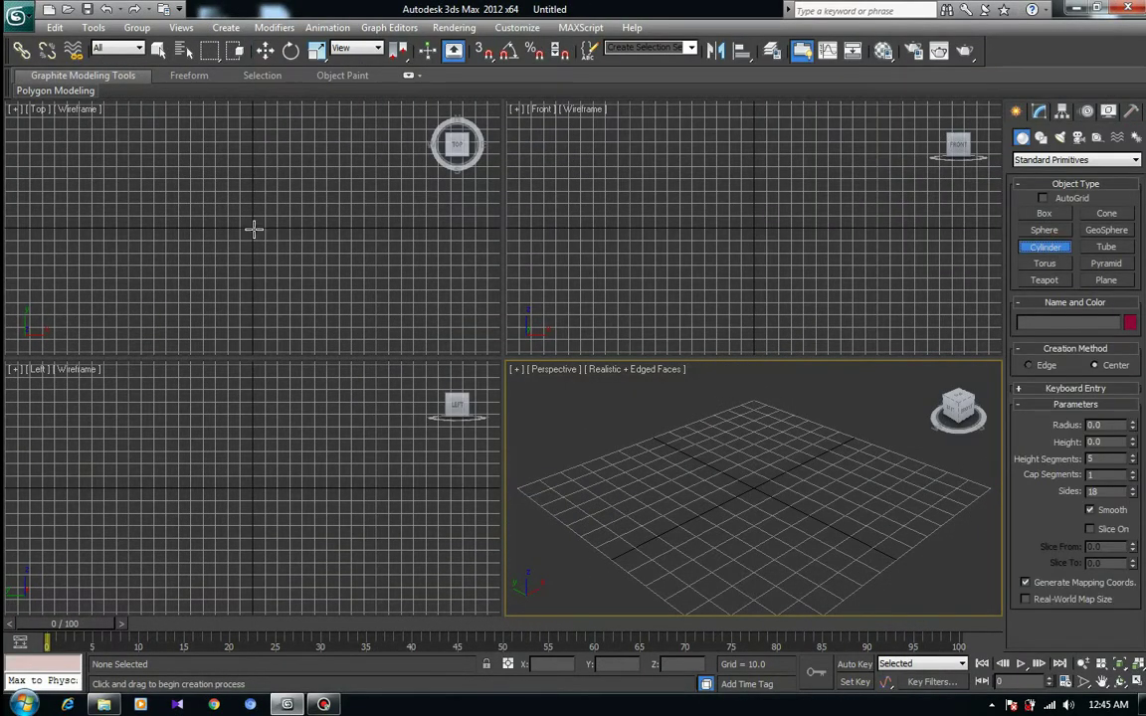
{"action": "left_click_drag", "start_coordinate": [252, 227], "coordinate": [286, 251]}
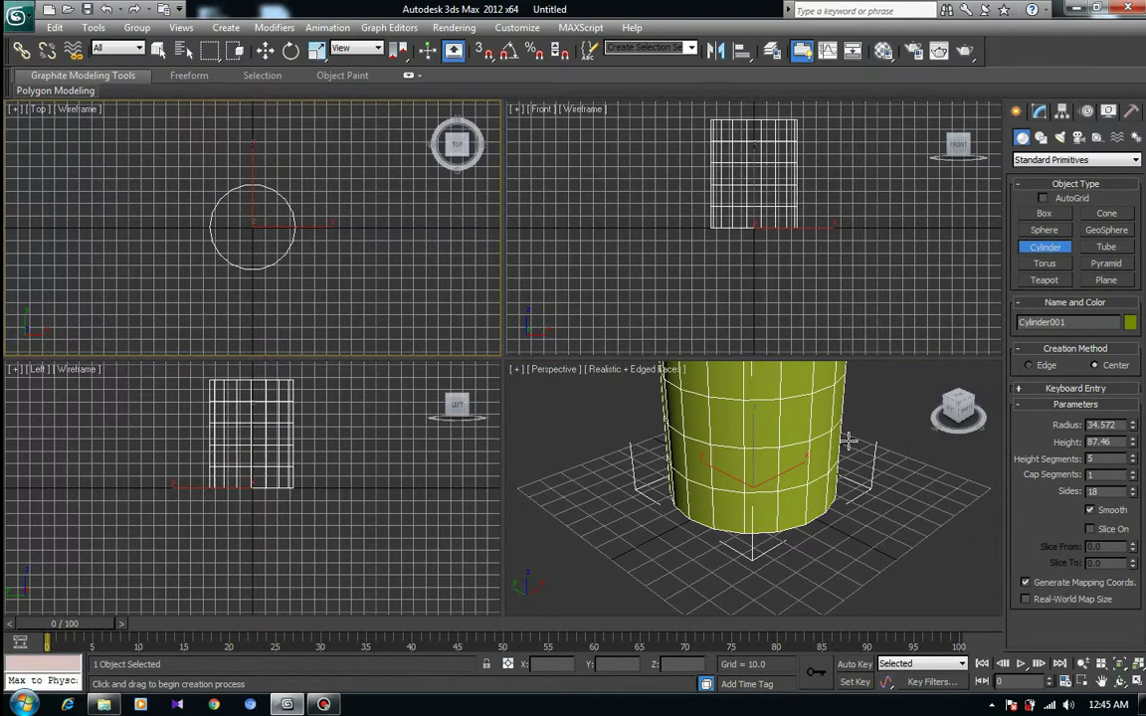
{"action": "scroll", "coordinate": [848, 439], "scroll_direction": "down", "scroll_amount": 3}
{"action": "middle_click_drag", "start_coordinate": [890, 461], "coordinate": [820, 462]}
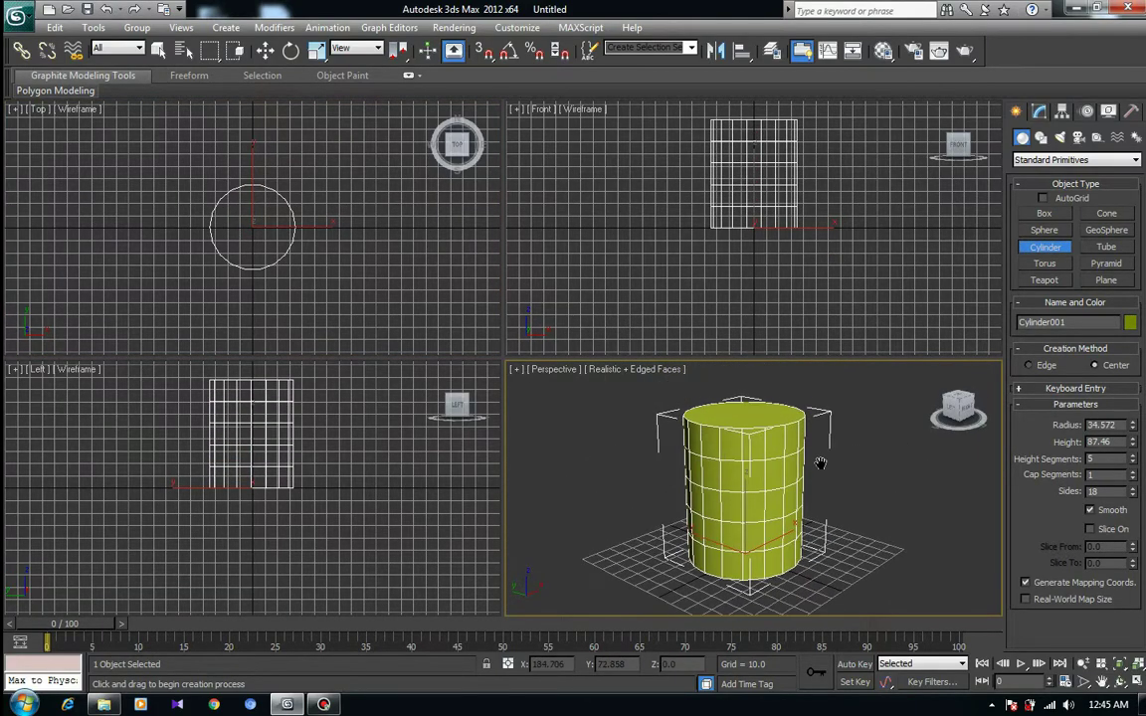
{"action": "key", "text": "w"}
{"action": "right_click", "coordinate": [765, 453]}
{"action": "mouse_move", "coordinate": [793, 595]}
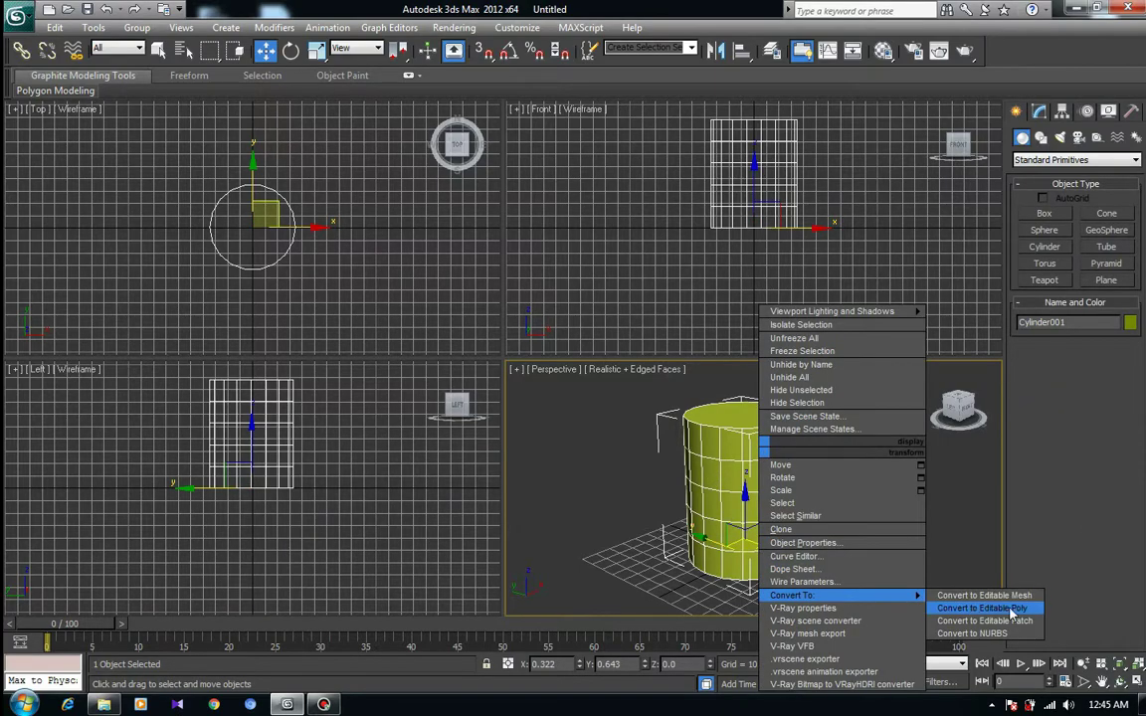
- Convert the cylinder to Editable Poly and shift its vertex rings toward the base in Front view
{"action": "left_click", "coordinate": [982, 607]}
{"action": "left_click", "coordinate": [1034, 333]}
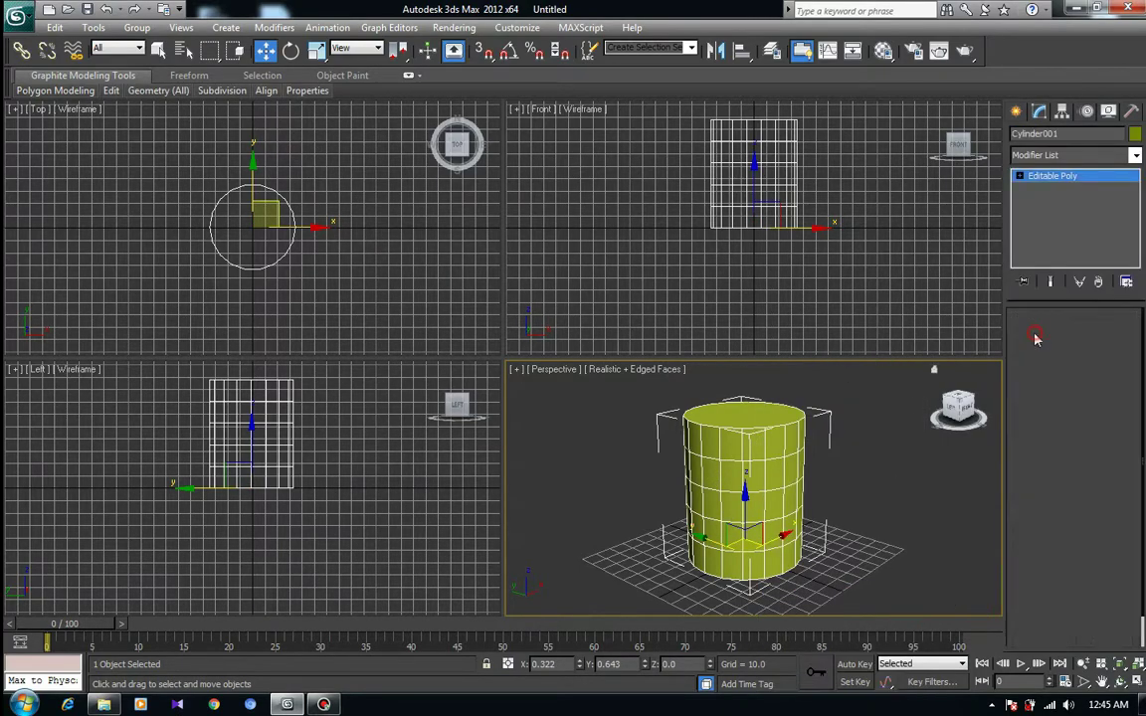
{"action": "left_click", "coordinate": [835, 215]}
{"action": "key", "text": "alt+w"}
{"action": "scroll", "coordinate": [642, 282], "scroll_direction": "up", "scroll_amount": 1}
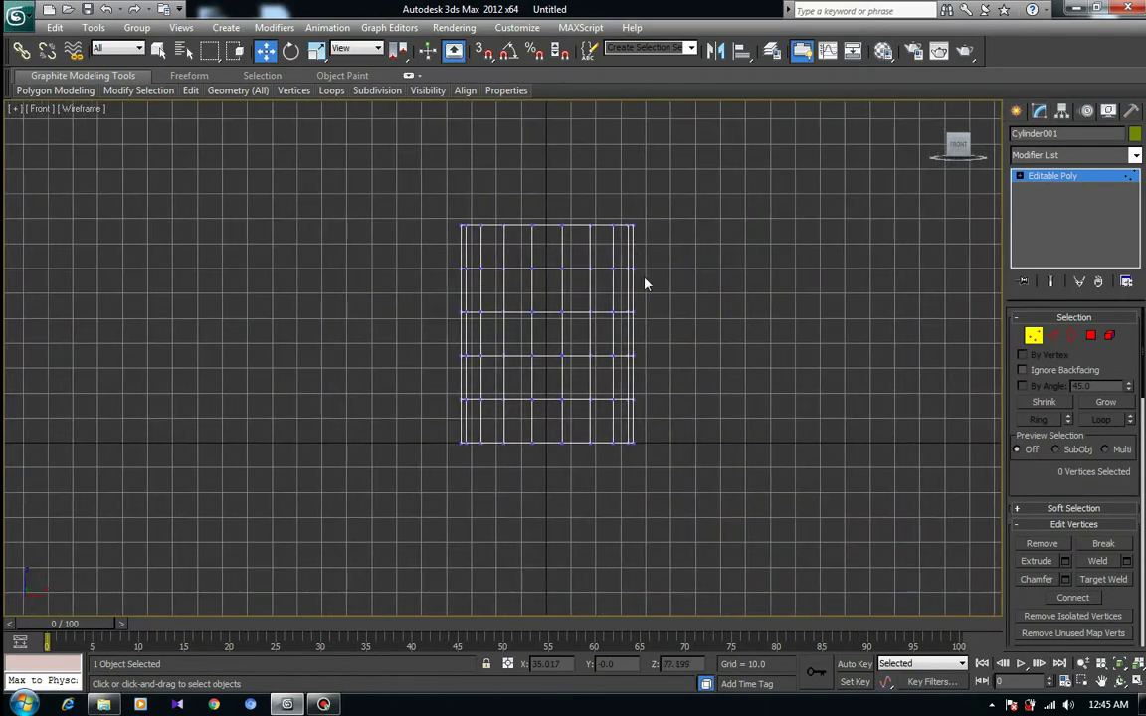
{"action": "scroll", "coordinate": [684, 227], "scroll_direction": "up", "scroll_amount": 2}
{"action": "scroll", "coordinate": [684, 227], "scroll_direction": "up", "scroll_amount": 2}
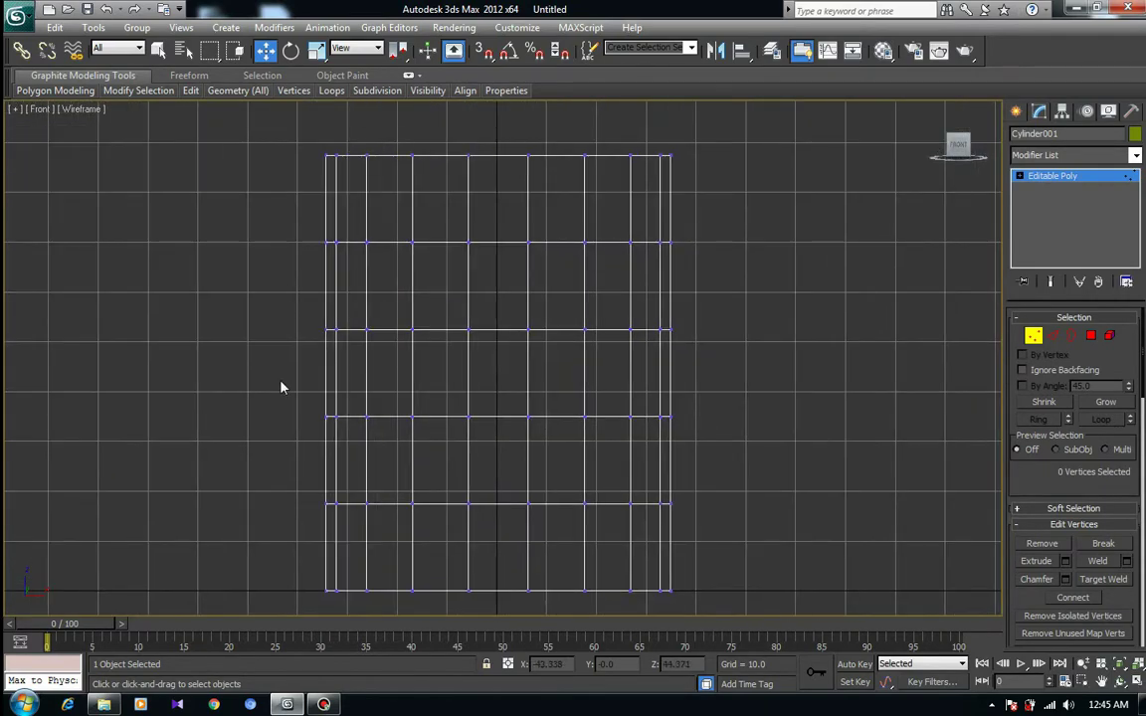
{"action": "left_click_drag", "start_coordinate": [495, 355], "coordinate": [495, 402]}
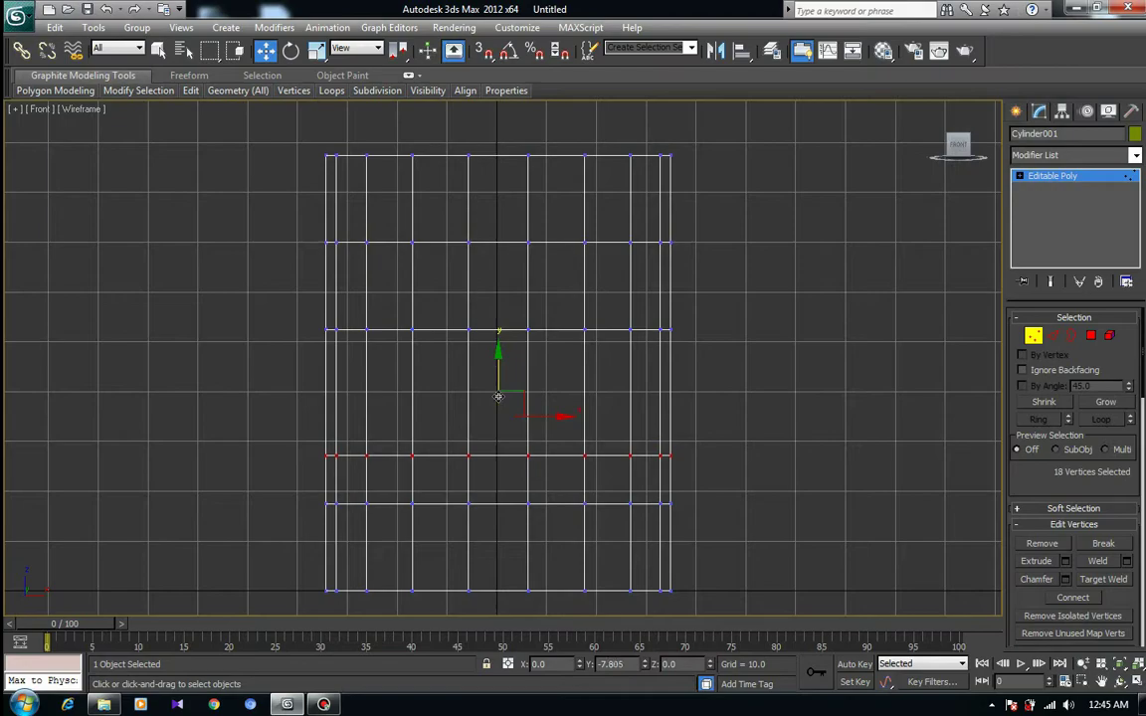
{"action": "left_click_drag", "start_coordinate": [496, 418], "coordinate": [501, 461]}
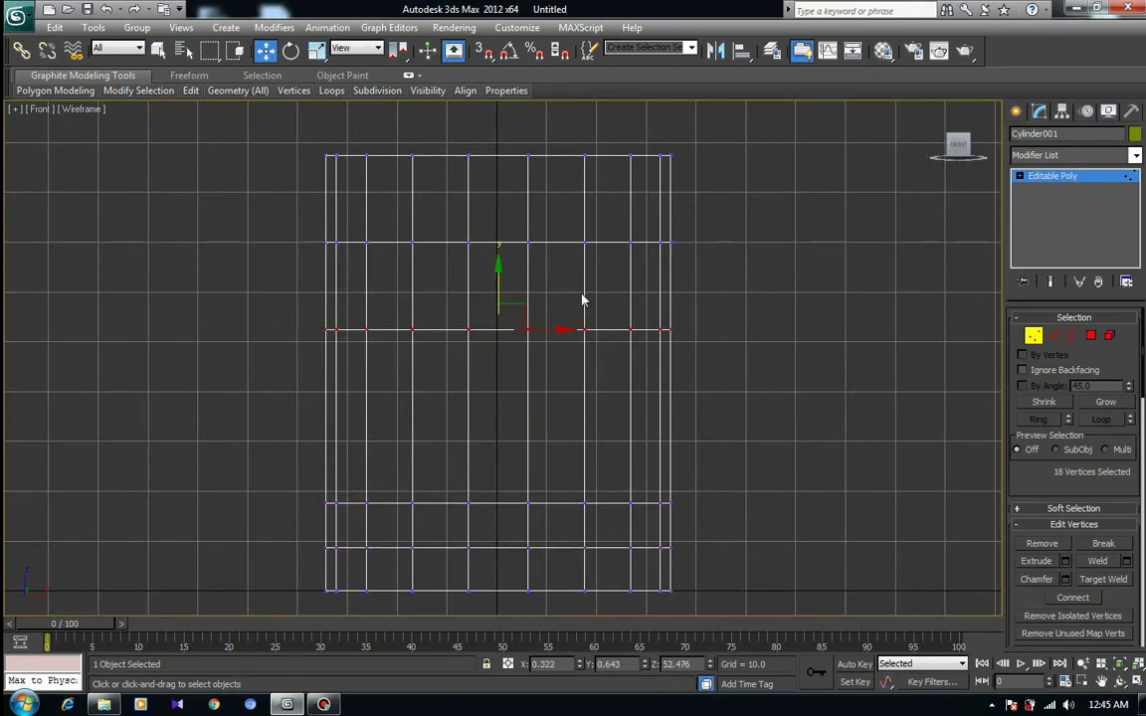
{"action": "left_click_drag", "start_coordinate": [502, 267], "coordinate": [506, 258]}
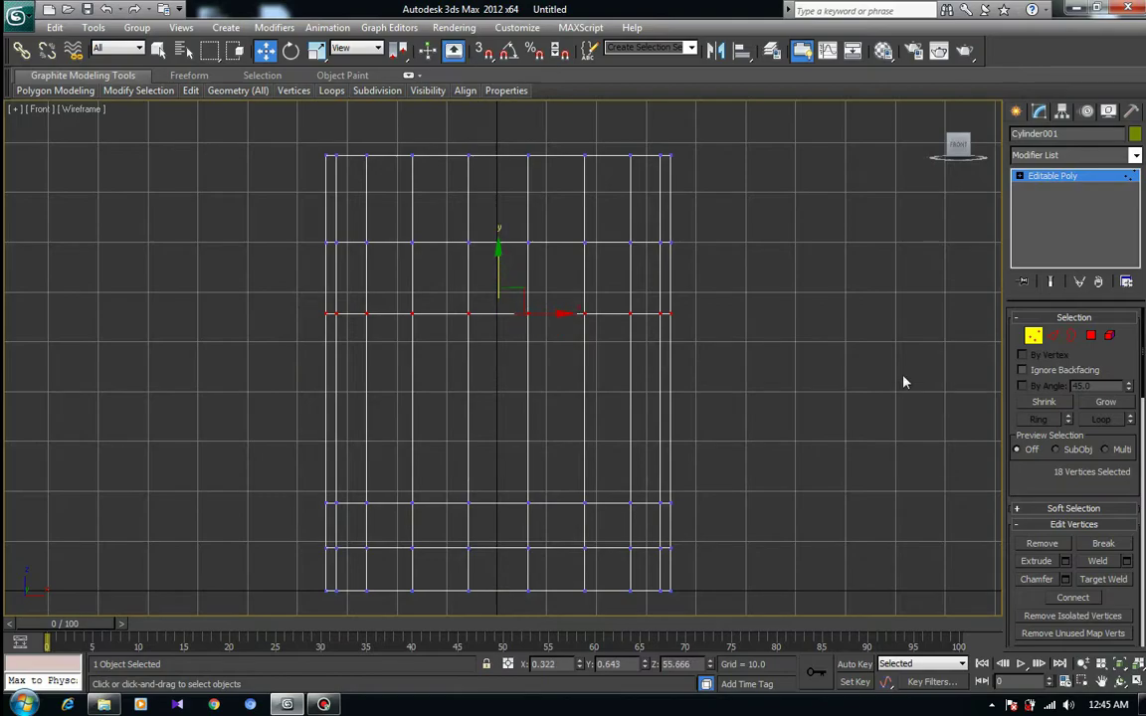
- Clear the vertex selection, exit Vertex mode and recentre the cylinder in Front view
{"action": "left_click", "coordinate": [1035, 337]}
{"action": "key", "text": "alt+w"}
{"action": "left_click", "coordinate": [773, 434]}
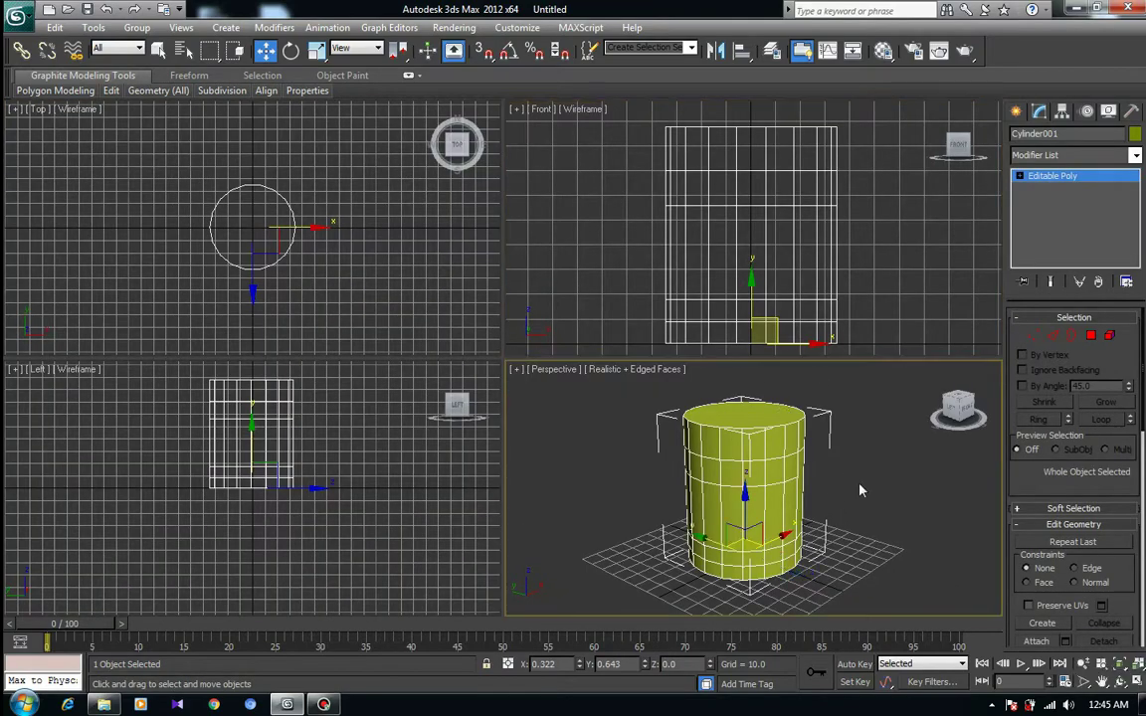
{"action": "key", "text": "1"}
{"action": "right_click", "coordinate": [631, 194]}
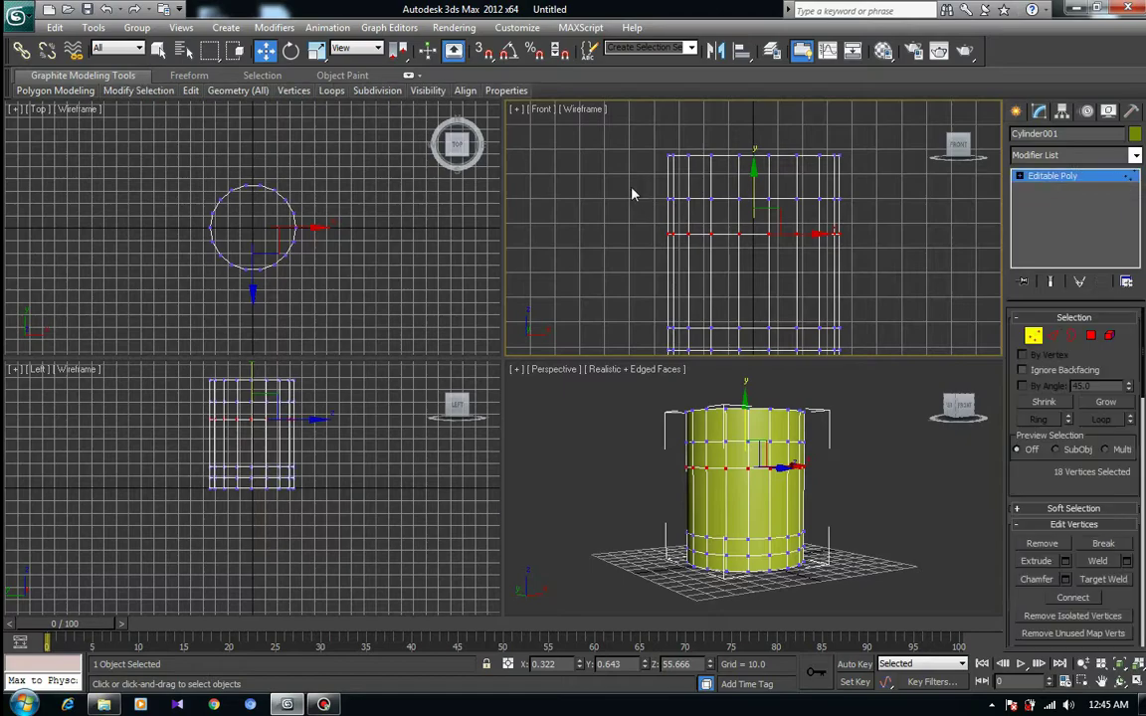
{"action": "left_click_drag", "start_coordinate": [880, 255], "coordinate": [599, 169]}
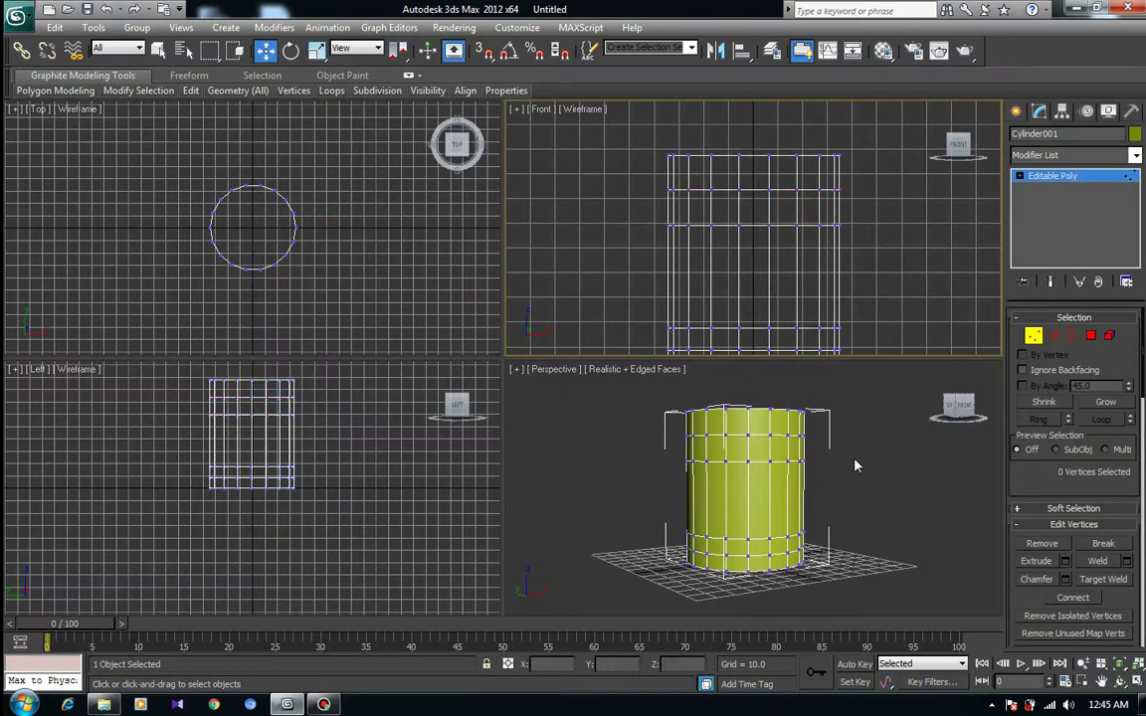
{"action": "left_click", "coordinate": [1035, 336]}
{"action": "middle_click_drag", "start_coordinate": [884, 234], "coordinate": [832, 203]}
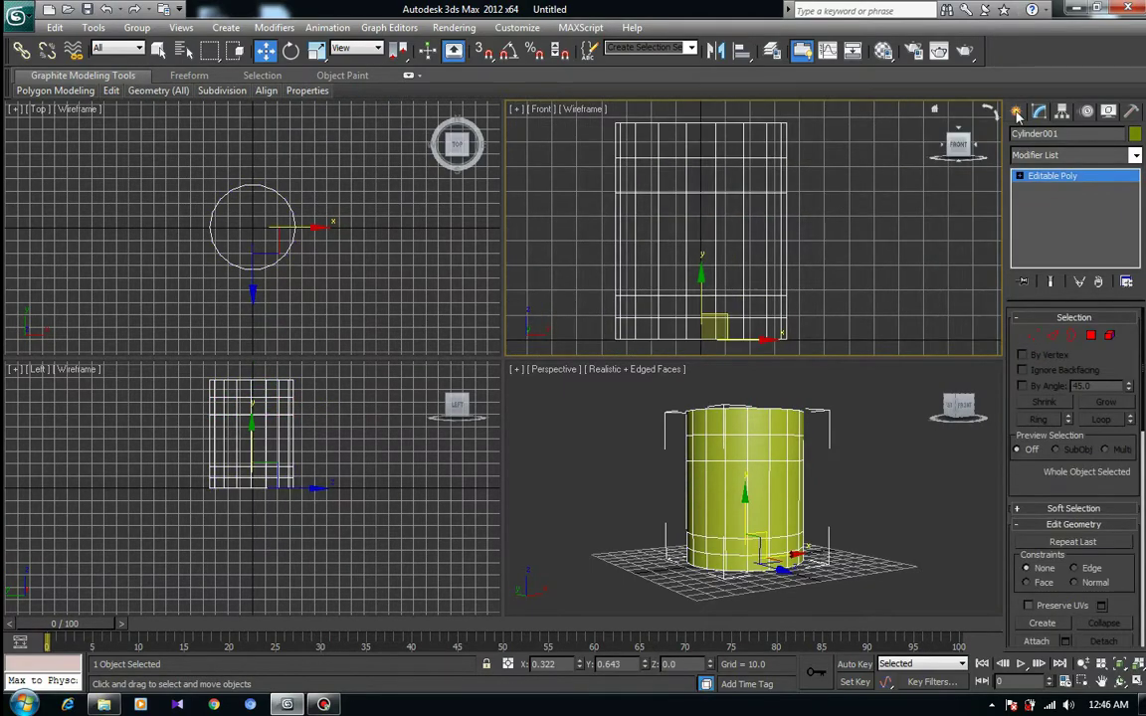
- Draw a four-point Bezier line curving around the cylinder's right side in Front view
{"action": "left_click", "coordinate": [1015, 111]}
{"action": "left_click", "coordinate": [1041, 138]}
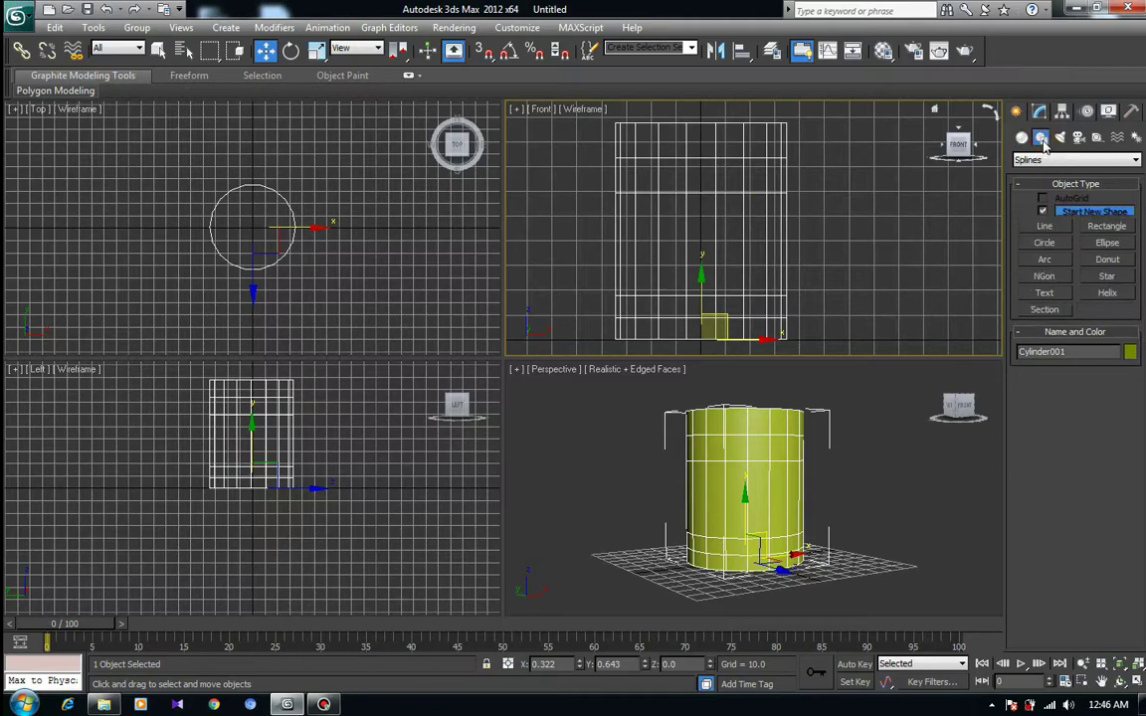
{"action": "left_click", "coordinate": [1043, 227]}
{"action": "key", "text": "alt+w"}
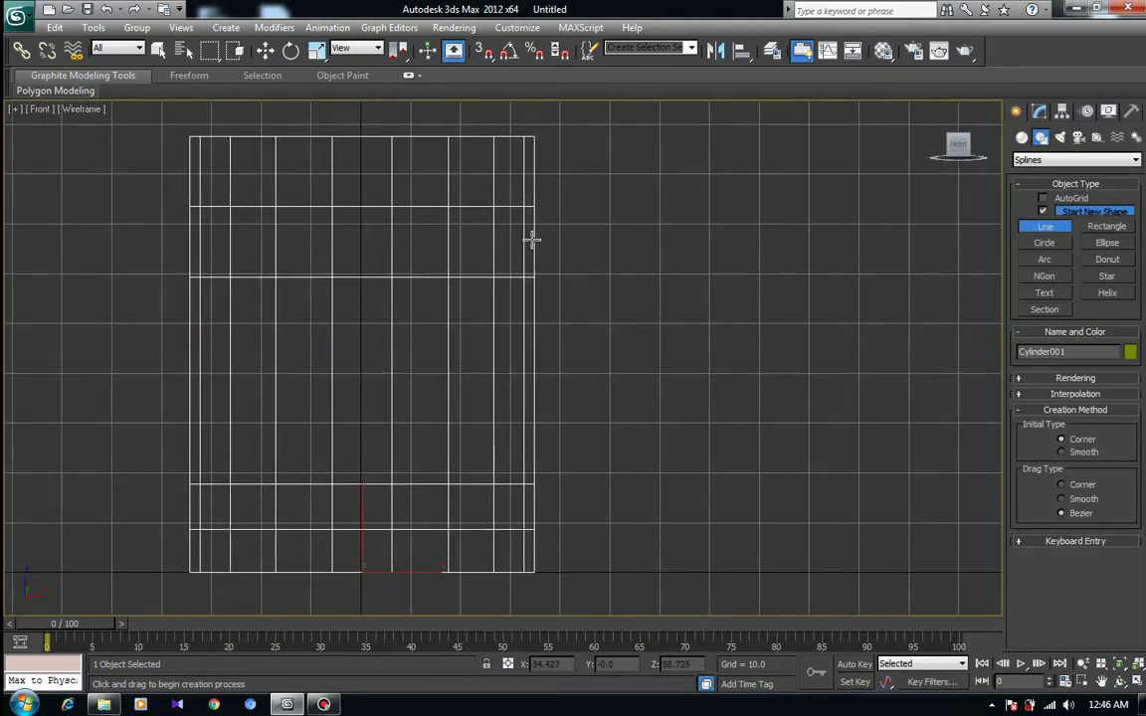
{"action": "left_click", "coordinate": [534, 240]}
{"action": "left_click_drag", "start_coordinate": [624, 218], "coordinate": [660, 237]}
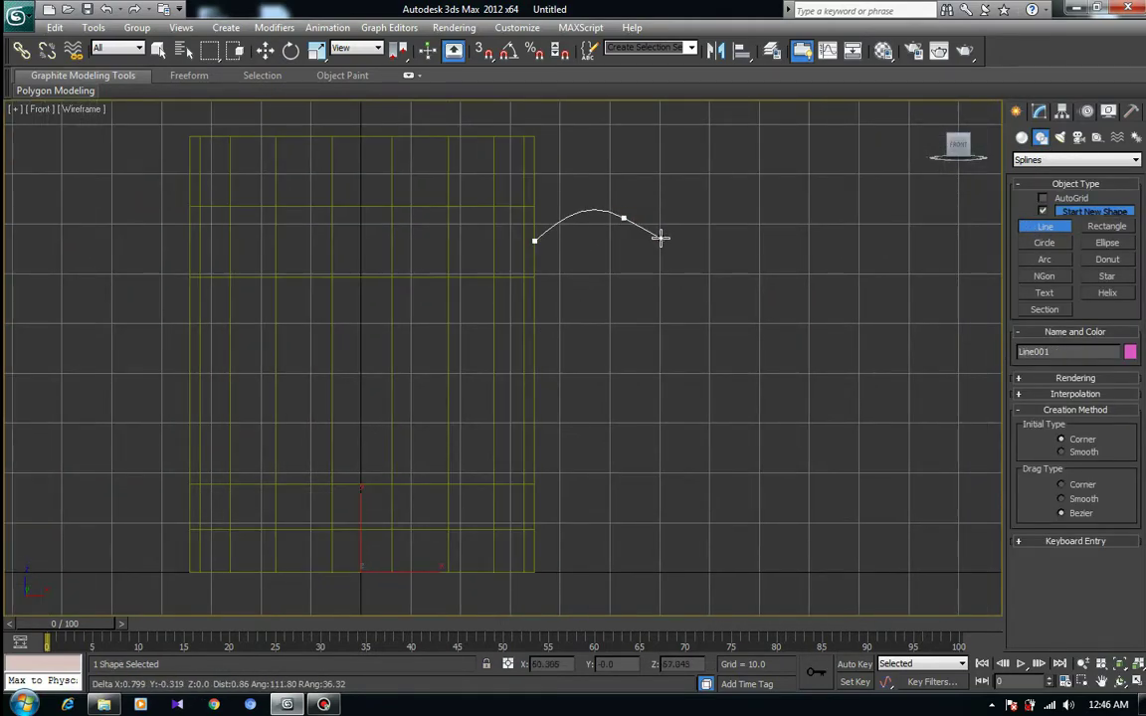
{"action": "left_click", "coordinate": [672, 409]}
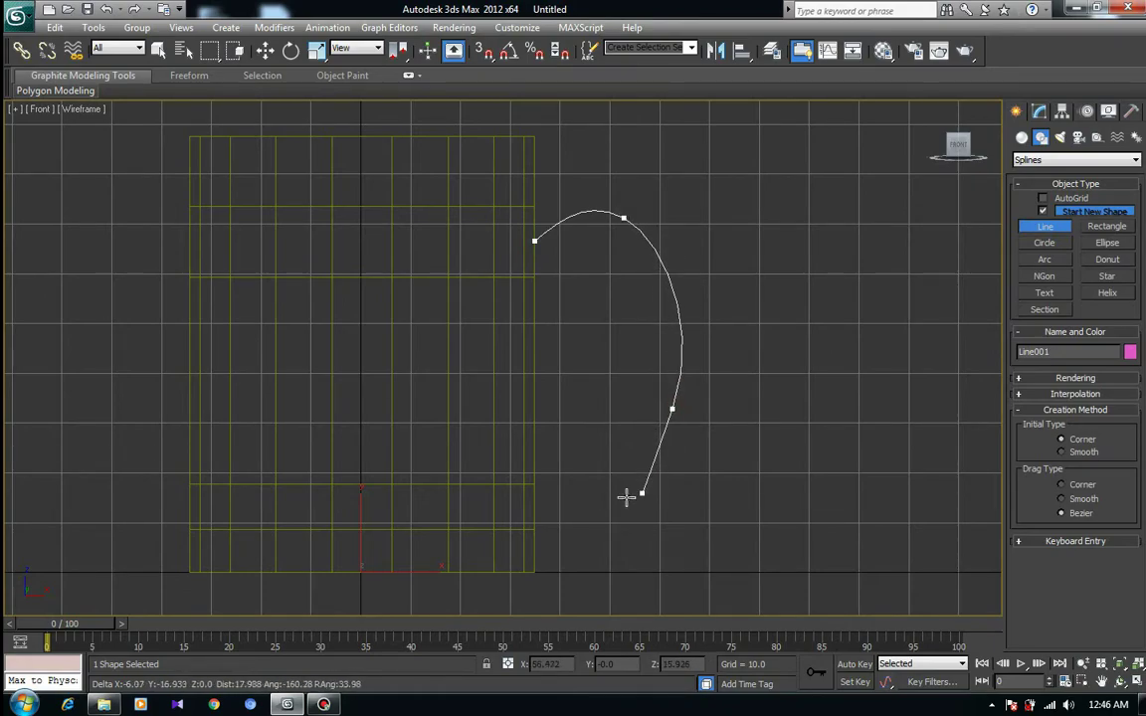
{"action": "left_click", "coordinate": [534, 511]}
{"action": "right_click", "coordinate": [535, 511]}
{"action": "right_click", "coordinate": [697, 309]}
{"action": "mouse_move", "coordinate": [696, 283]}
{"action": "middle_mouse_down"}
{"action": "mouse_move", "coordinate": [703, 309]}
{"action": "mouse_move", "coordinate": [753, 284]}
{"action": "middle_mouse_up"}
- Adjust the line's top and right-middle vertices to smooth the handle curve
{"action": "left_click", "coordinate": [1040, 112]}
{"action": "left_click", "coordinate": [1054, 371]}
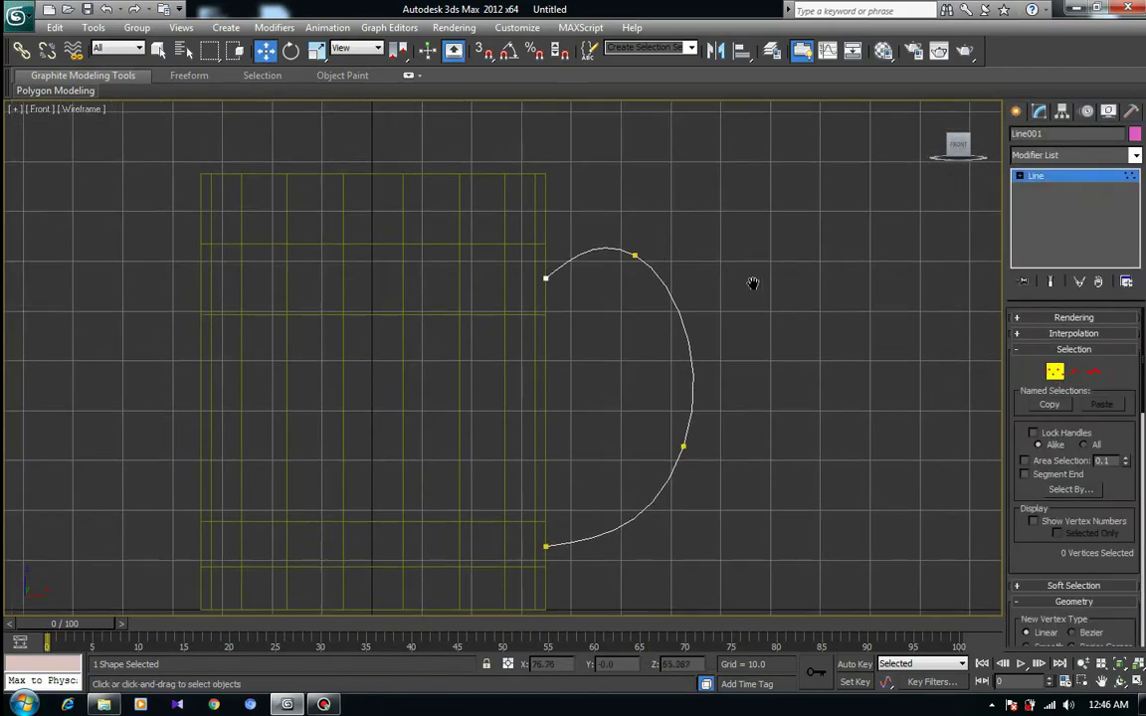
{"action": "left_click_drag", "start_coordinate": [655, 228], "coordinate": [667, 234]}
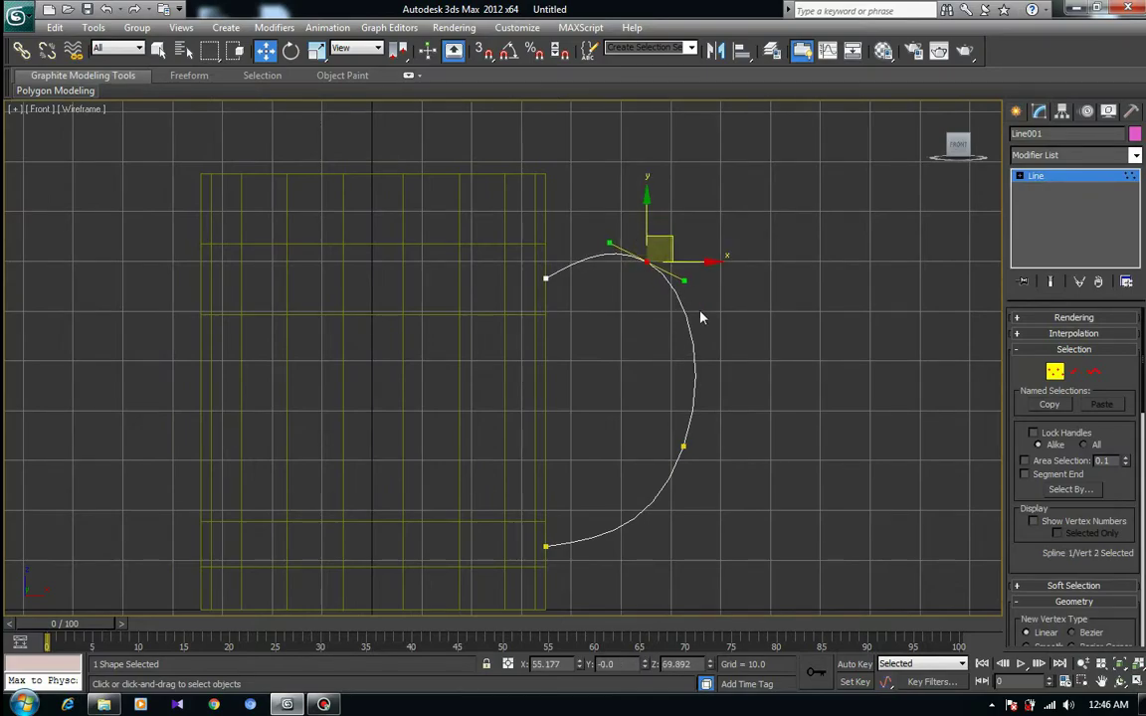
{"action": "left_click", "coordinate": [682, 446]}
{"action": "left_click_drag", "start_coordinate": [696, 433], "coordinate": [700, 438]}
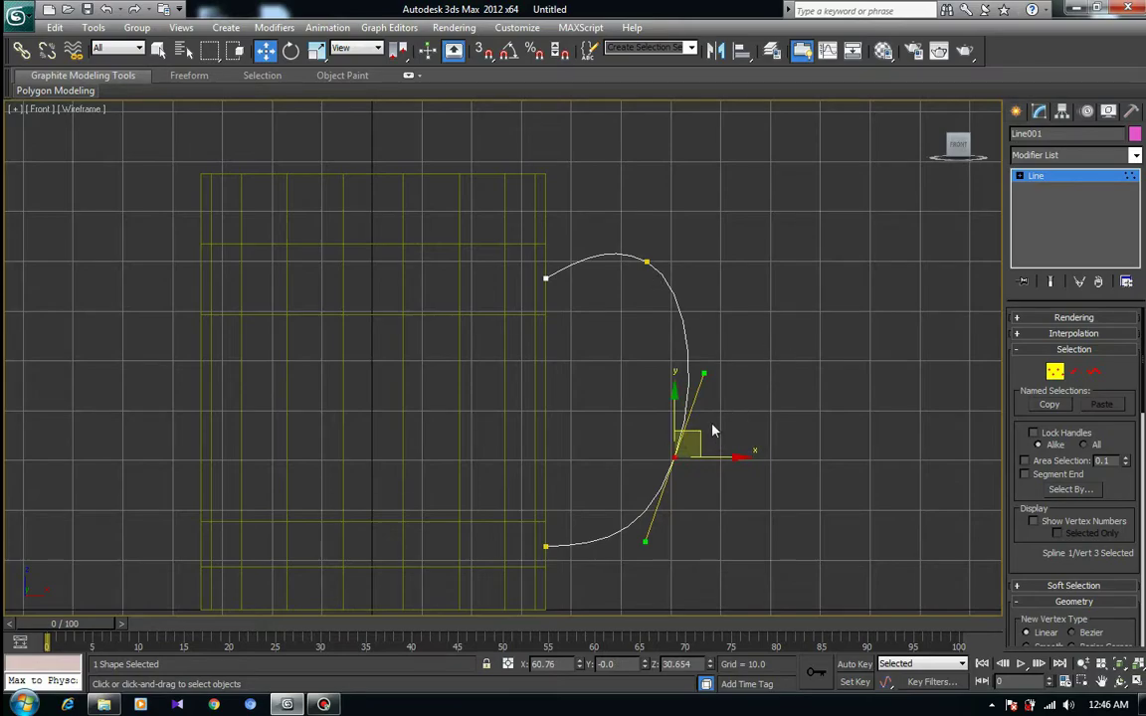
{"action": "left_click", "coordinate": [1054, 373]}
- Inspect the curve from Perspective, then select the cylinder in Front view
{"action": "middle_click_drag", "start_coordinate": [843, 376], "coordinate": [882, 332]}
{"action": "key", "text": "alt+w"}
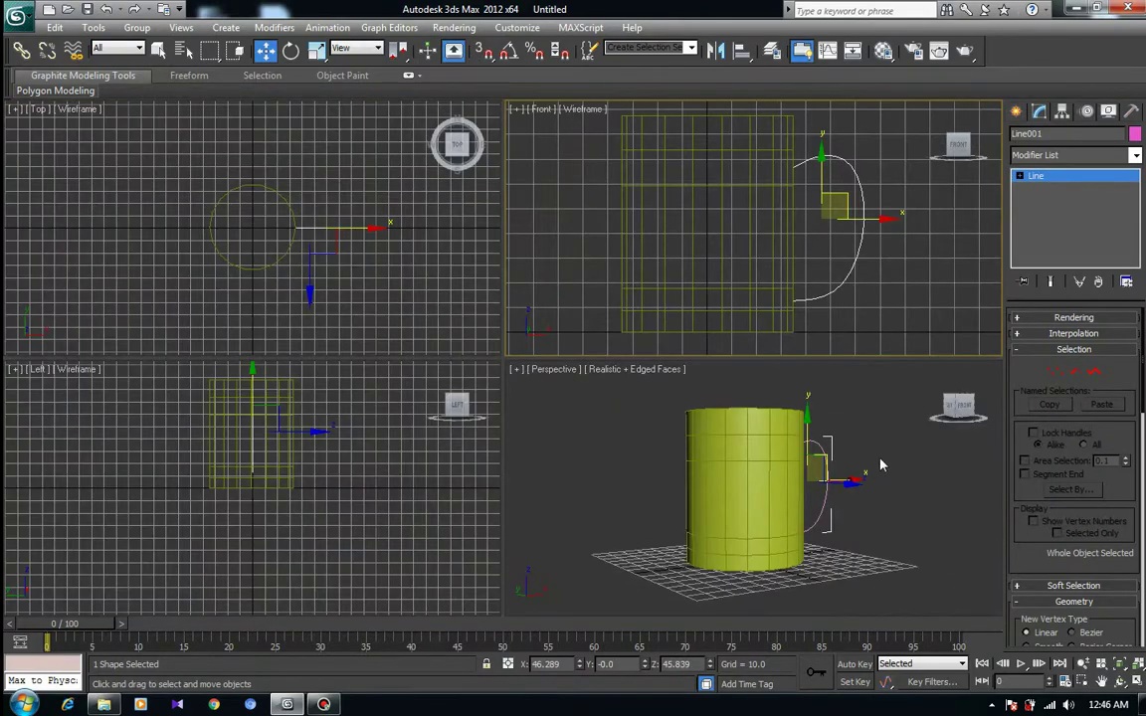
{"action": "key", "text": "alt+w"}
{"action": "mouse_move", "coordinate": [793, 396]}
{"action": "middle_mouse_down", "text": "alt"}
{"action": "mouse_move", "coordinate": [574, 395]}
{"action": "mouse_move", "coordinate": [519, 379]}
{"action": "mouse_move", "coordinate": [717, 435]}
{"action": "middle_mouse_up", "text": "alt"}
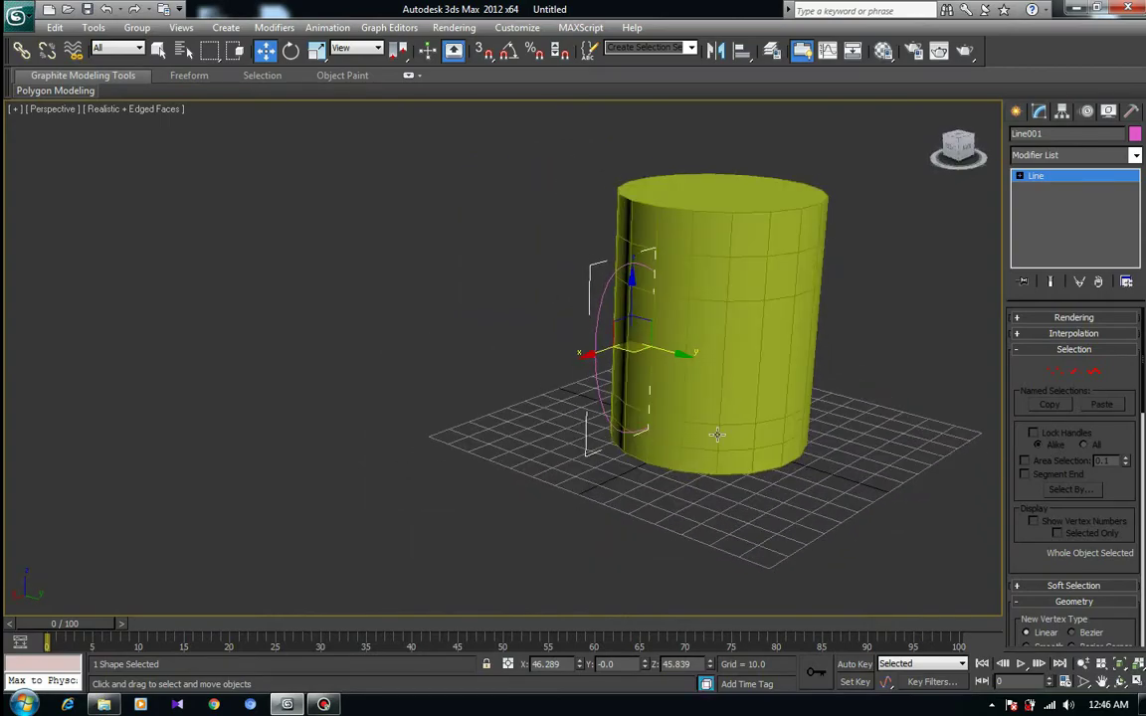
{"action": "key", "text": "alt+w"}
{"action": "key", "text": "alt+w"}
{"action": "mouse_move", "coordinate": [586, 328]}
{"action": "middle_mouse_down"}
{"action": "mouse_move", "coordinate": [586, 366]}
{"action": "mouse_move", "coordinate": [658, 386]}
{"action": "middle_mouse_up"}
{"action": "left_click", "coordinate": [507, 315]}
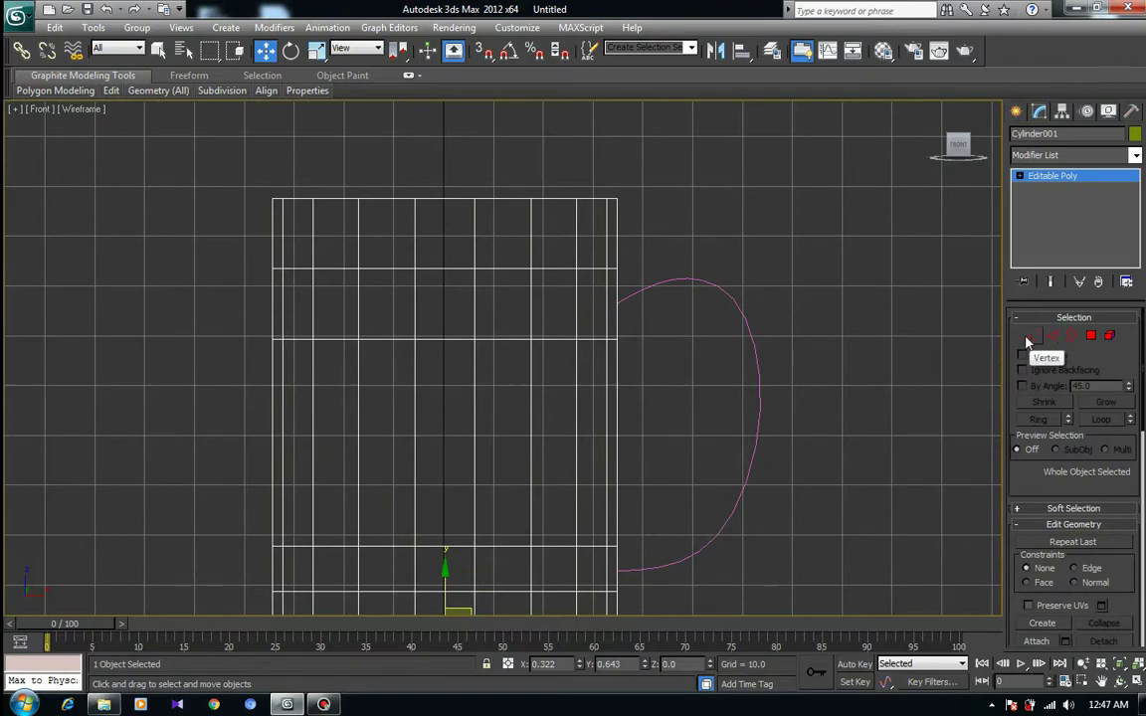
- Scale the cylinder's two upper vertex rings closer together to form a narrow band
{"action": "left_click", "coordinate": [1030, 337]}
{"action": "middle_click_drag", "start_coordinate": [540, 352], "coordinate": [591, 391]}
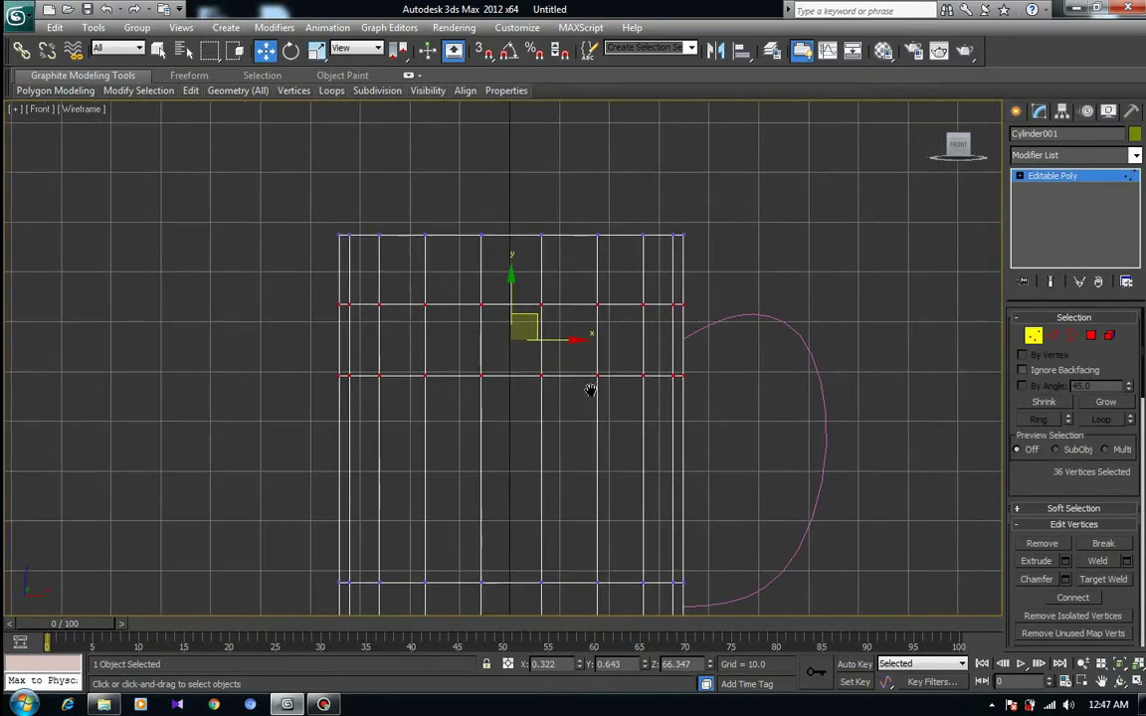
{"action": "key", "text": "r"}
{"action": "left_click_drag", "start_coordinate": [496, 261], "coordinate": [496, 277]}
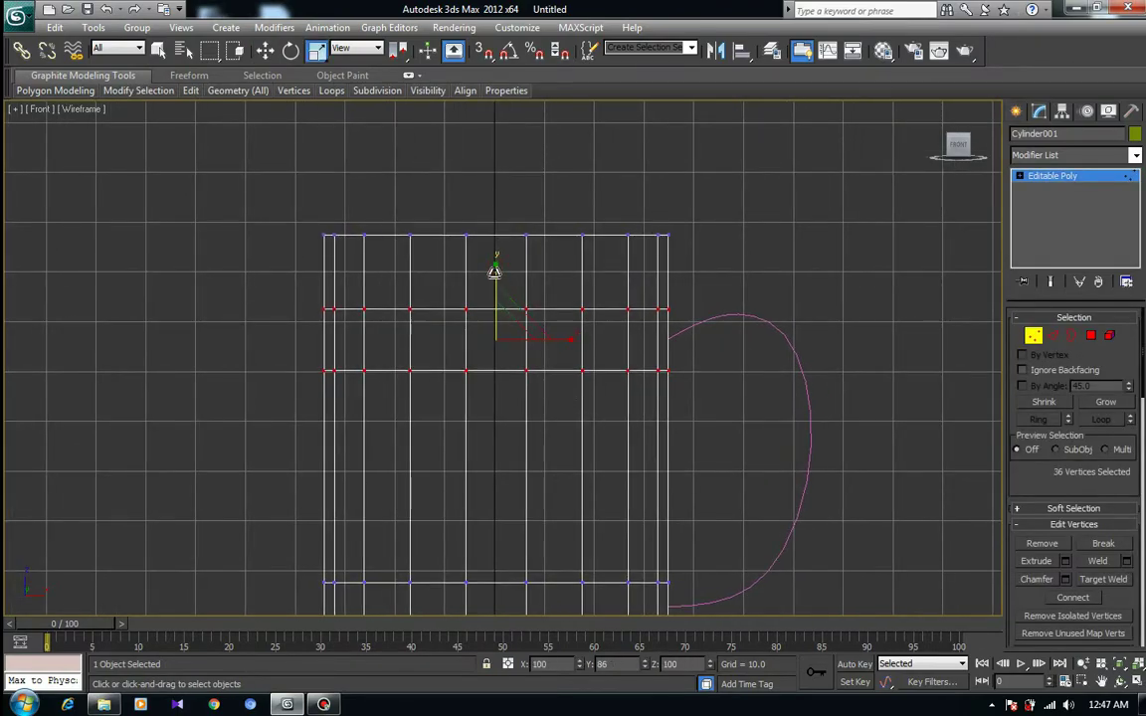
{"action": "key", "text": "w"}
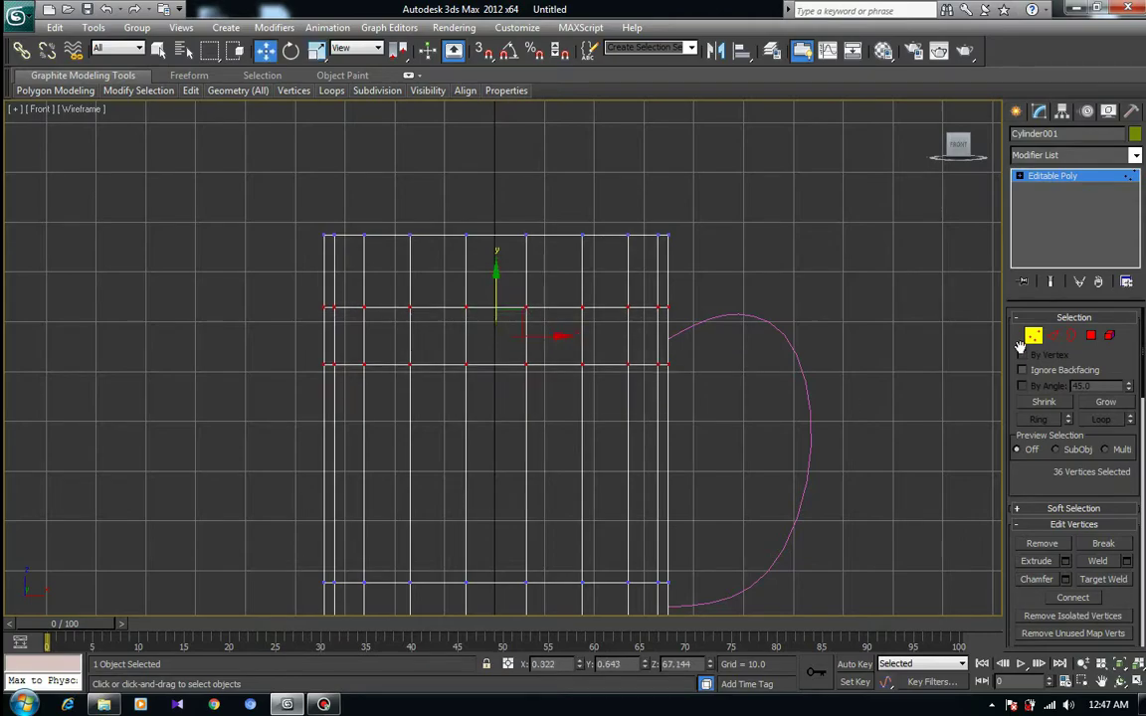
- Leave Vertex mode and orbit the maximized Perspective view around the cylinder
{"action": "key", "text": "1"}
{"action": "key", "text": "alt+w"}
{"action": "right_click", "coordinate": [749, 440]}
{"action": "key", "text": "alt+w"}
{"action": "mouse_move", "coordinate": [552, 383]}
{"action": "middle_mouse_down", "text": "alt"}
{"action": "mouse_move", "coordinate": [596, 373]}
{"action": "mouse_move", "coordinate": [709, 399]}
{"action": "mouse_move", "coordinate": [645, 389]}
{"action": "mouse_move", "coordinate": [667, 366]}
{"action": "mouse_move", "coordinate": [653, 316]}
{"action": "mouse_move", "coordinate": [637, 313]}
{"action": "middle_mouse_up", "text": "alt"}
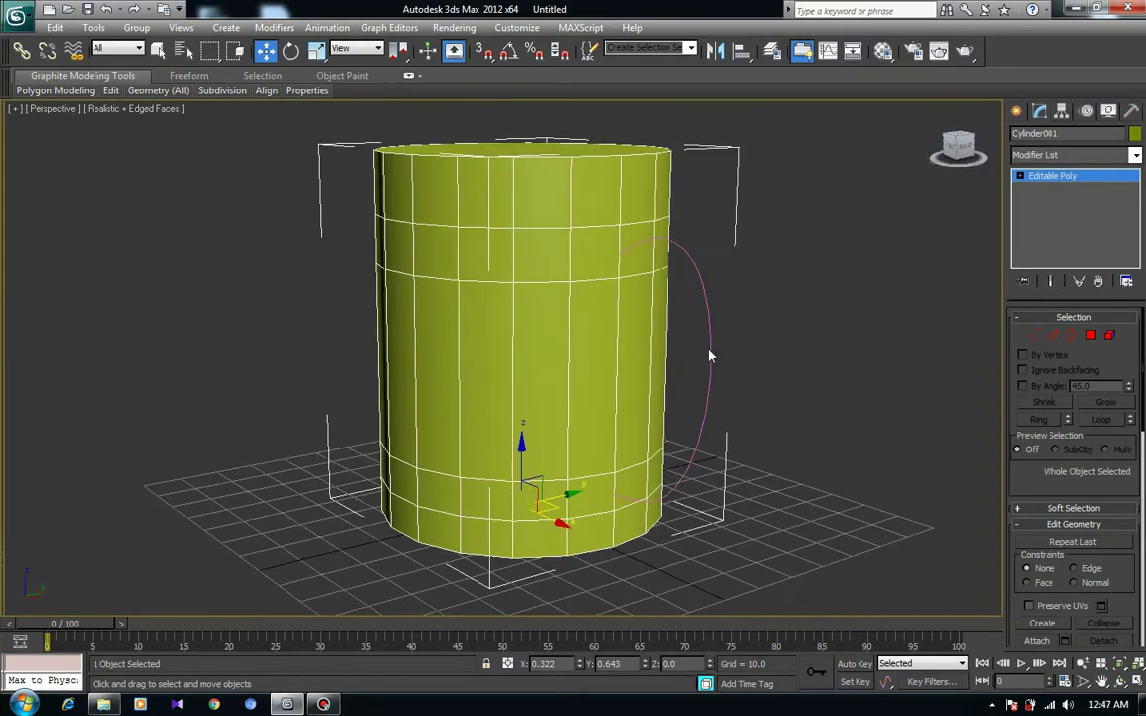
{"action": "scroll", "coordinate": [638, 314], "scroll_direction": "up", "scroll_amount": 2}
- Extrude two adjacent upper side polygons along the pink spline to form the handle
{"action": "key", "text": "4"}
{"action": "left_click", "coordinate": [602, 262]}
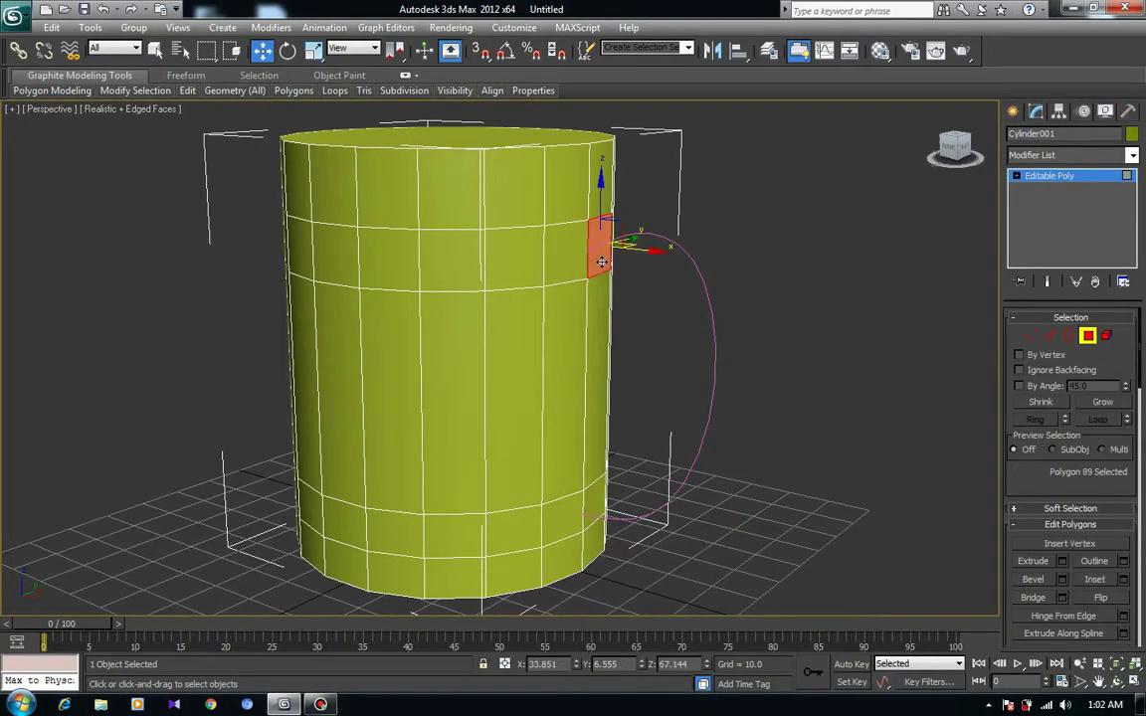
{"action": "left_click", "coordinate": [568, 253], "text": "ctrl"}
{"action": "mouse_move", "coordinate": [568, 252]}
{"action": "middle_mouse_down", "text": "alt"}
{"action": "mouse_move", "coordinate": [666, 373]}
{"action": "mouse_move", "coordinate": [659, 435]}
{"action": "mouse_move", "coordinate": [646, 418]}
{"action": "middle_mouse_up", "text": "alt"}
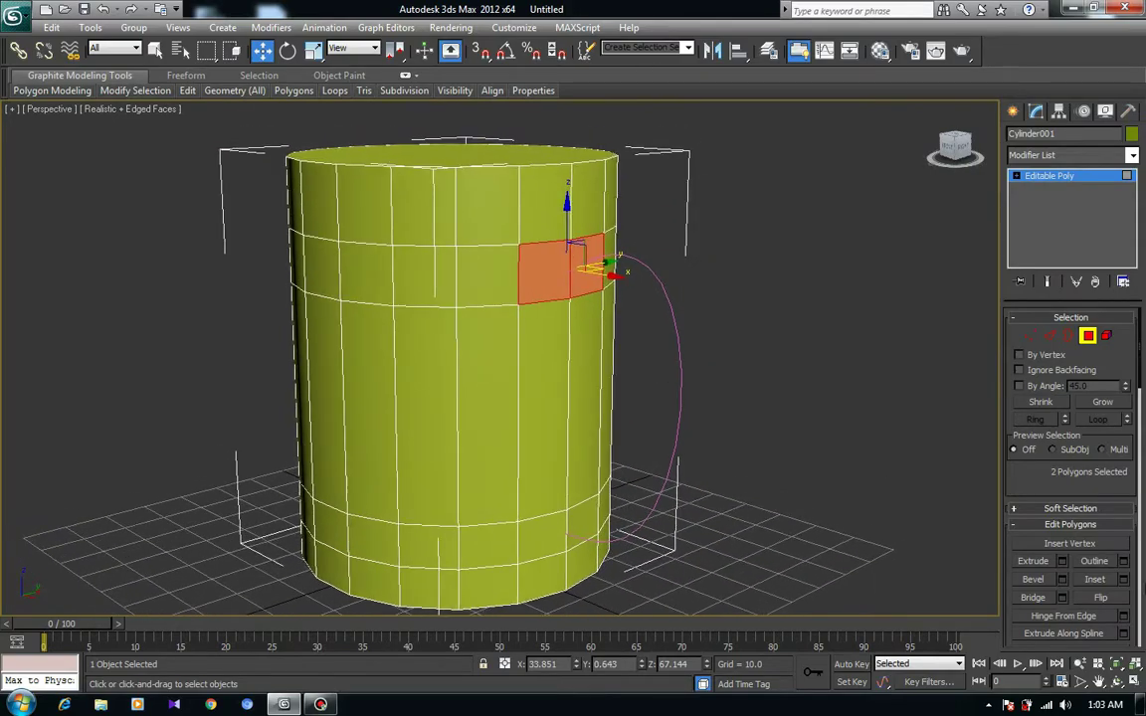
{"action": "left_click_drag", "start_coordinate": [1042, 456], "coordinate": [1041, 412]}
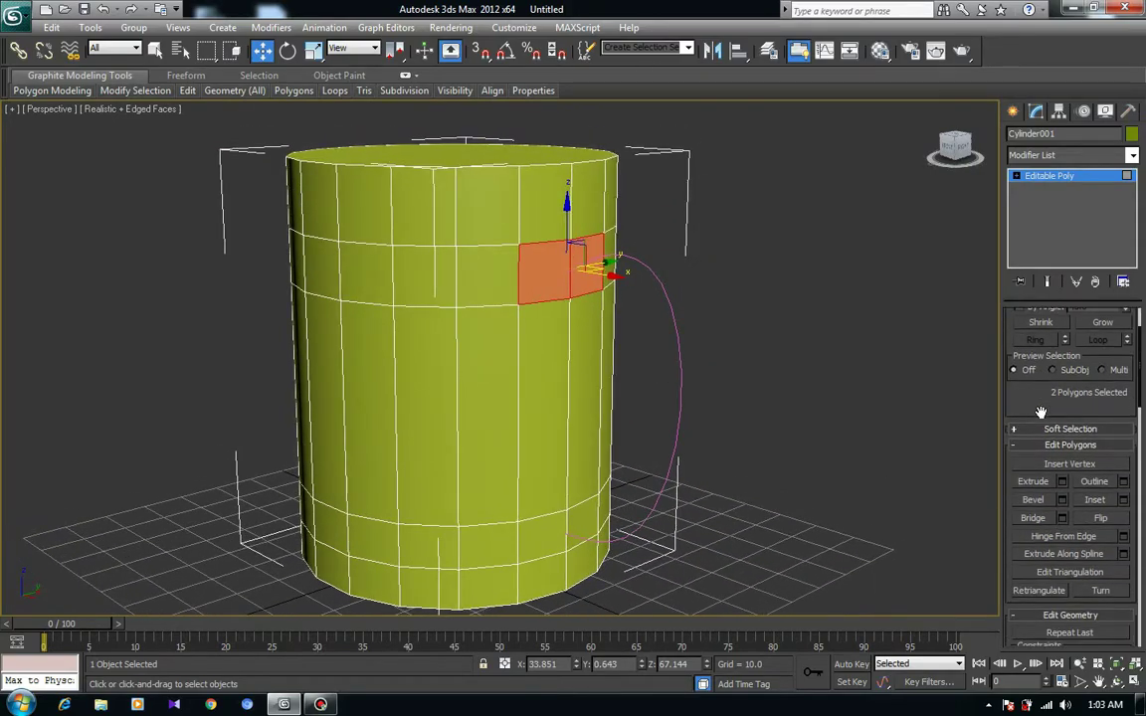
{"action": "left_click", "coordinate": [1108, 555]}
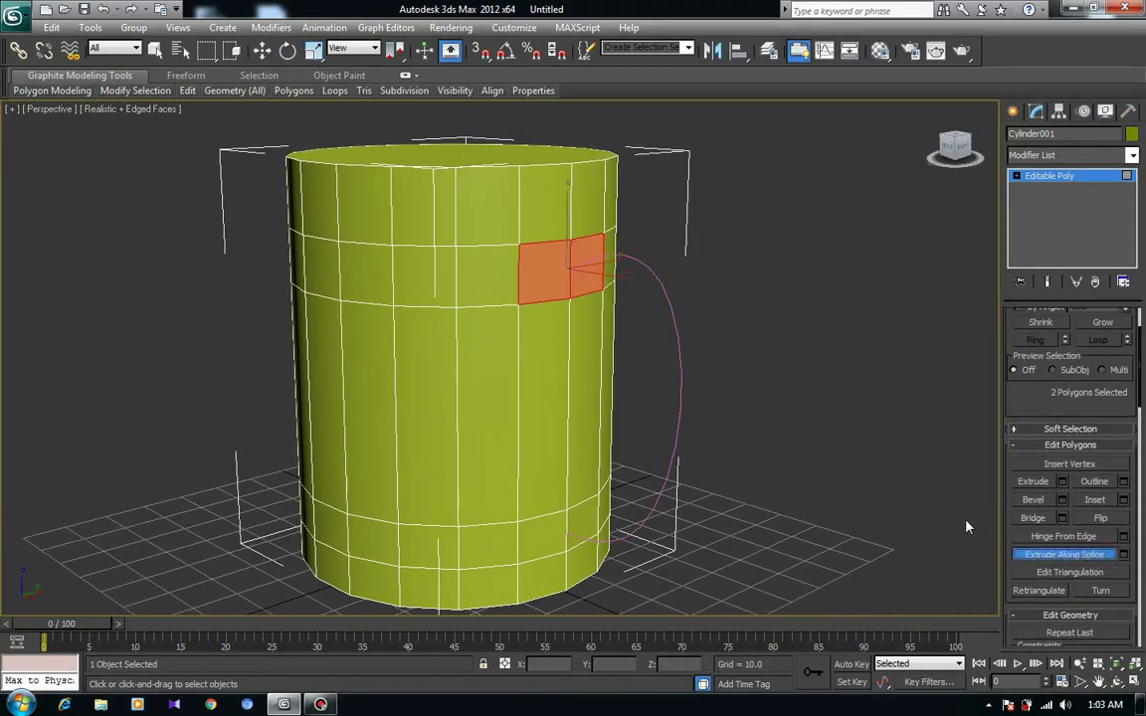
{"action": "left_click", "coordinate": [679, 401]}
{"action": "mouse_move", "coordinate": [743, 396]}
{"action": "middle_mouse_down", "text": "alt"}
{"action": "mouse_move", "coordinate": [573, 366]}
{"action": "mouse_move", "coordinate": [659, 402]}
{"action": "mouse_move", "coordinate": [738, 367]}
{"action": "middle_mouse_up", "text": "alt"}
{"action": "scroll", "coordinate": [1022, 479], "scroll_direction": "up", "scroll_amount": 2}
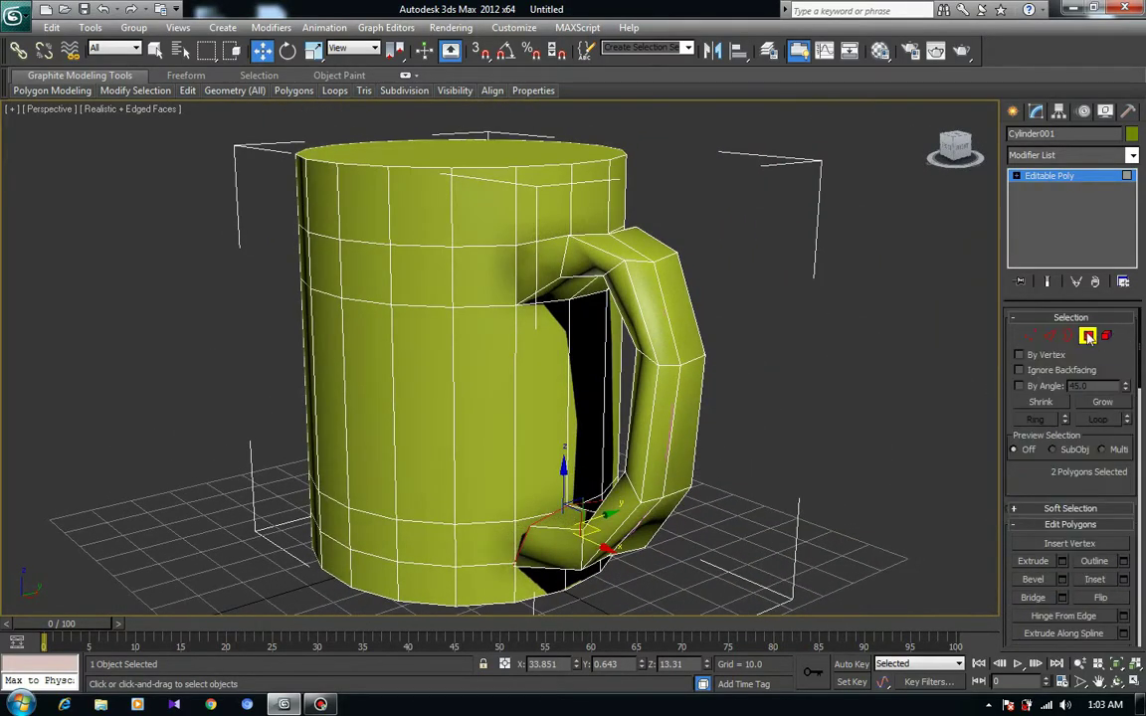
- Switch to Vertex mode and maximize the zoomed-in Front view
{"action": "left_click", "coordinate": [1088, 335]}
{"action": "middle_click_drag", "start_coordinate": [590, 372], "coordinate": [661, 478], "text": "alt"}
{"action": "scroll", "coordinate": [618, 409], "scroll_direction": "up", "scroll_amount": 3}
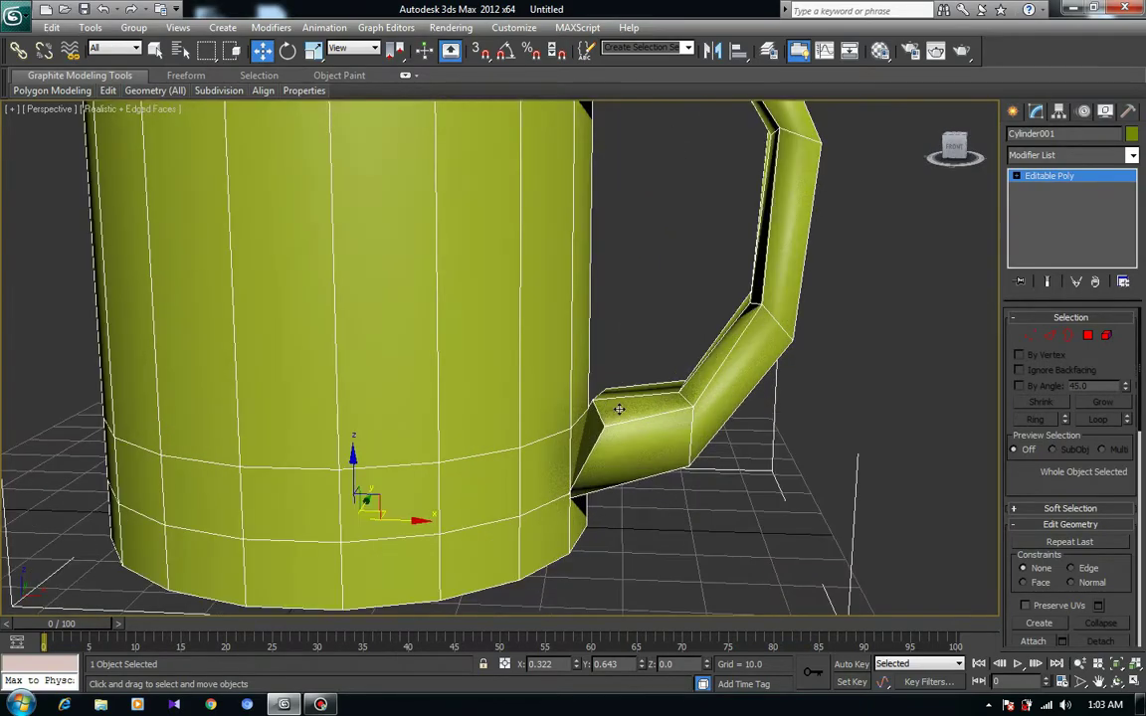
{"action": "left_click", "coordinate": [1031, 336]}
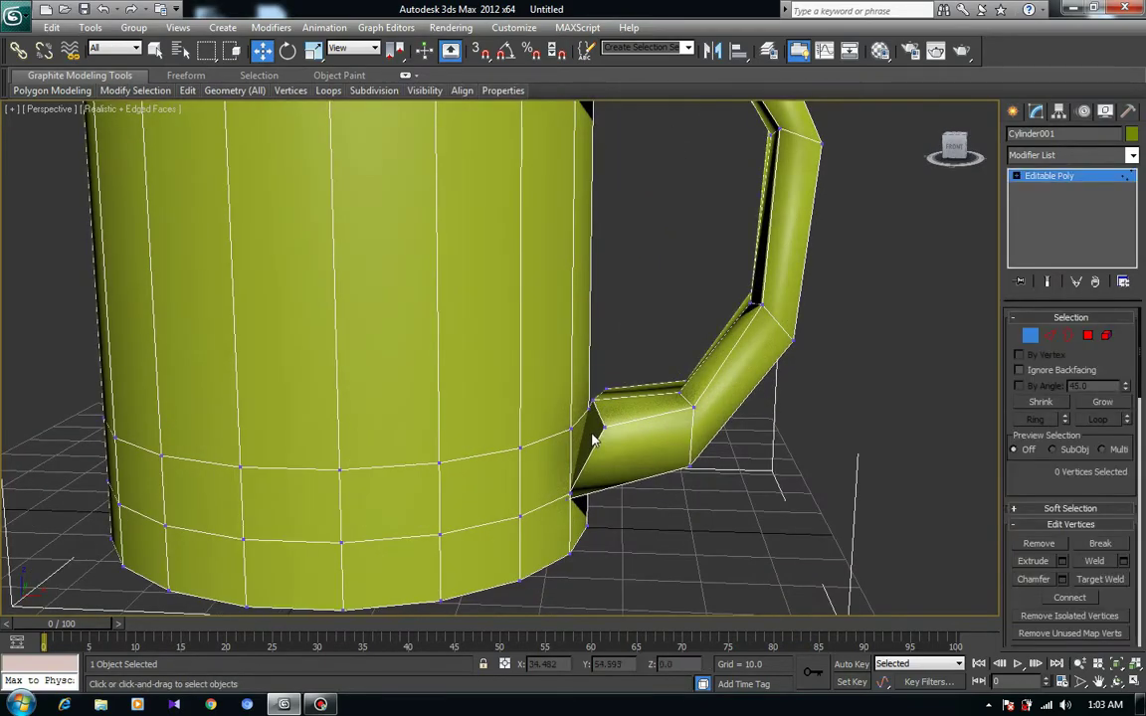
{"action": "key", "text": "alt+w"}
{"action": "left_click", "coordinate": [708, 259]}
{"action": "key", "text": "alt+w"}
{"action": "scroll", "coordinate": [563, 345], "scroll_direction": "up", "scroll_amount": 5}
{"action": "scroll", "coordinate": [490, 467], "scroll_direction": "up", "scroll_amount": 3}
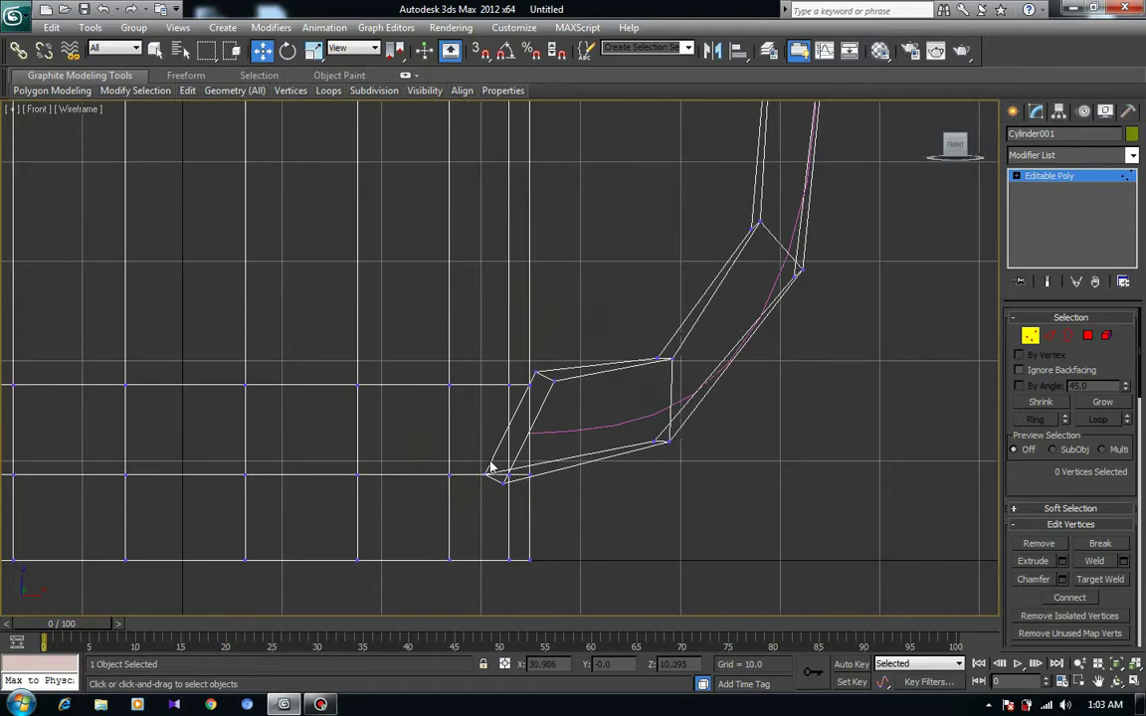
- Move the handle's three end vertices down-right and raise its bottom vertices
{"action": "scroll", "coordinate": [490, 468], "scroll_direction": "up", "scroll_amount": 2}
{"action": "mouse_move", "coordinate": [508, 537]}
{"action": "left_mouse_down"}
{"action": "mouse_move", "coordinate": [512, 508]}
{"action": "mouse_move", "coordinate": [636, 498]}
{"action": "left_mouse_up"}
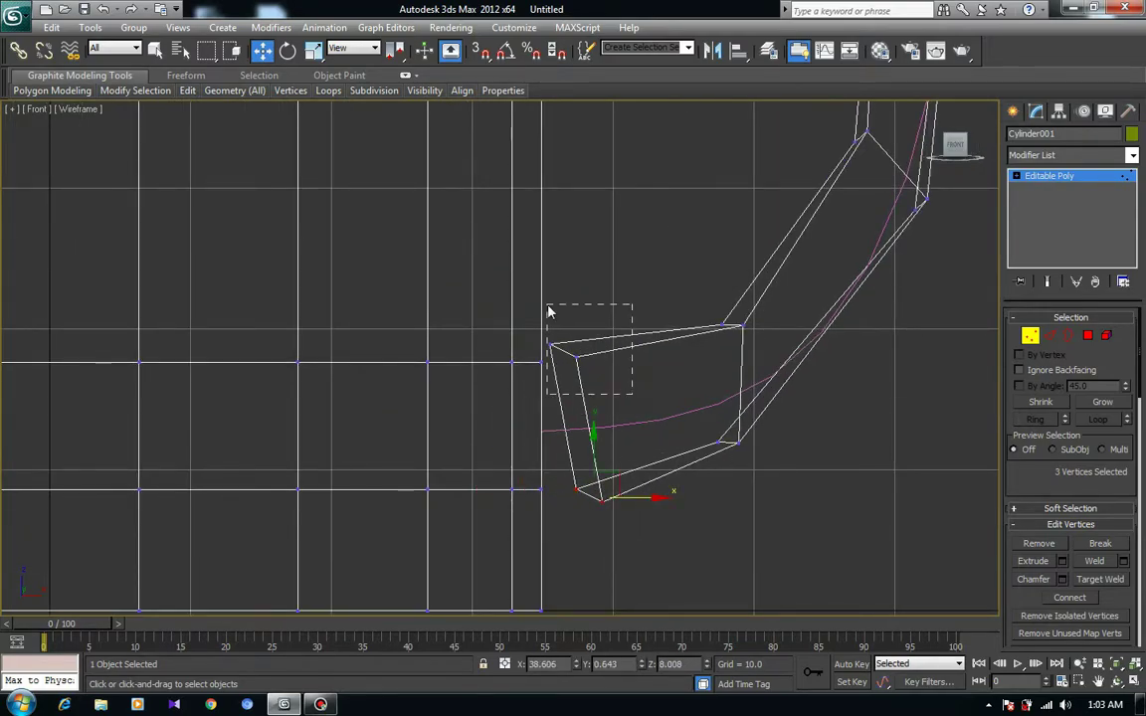
{"action": "left_click_drag", "start_coordinate": [592, 329], "coordinate": [614, 350]}
{"action": "left_click_drag", "start_coordinate": [638, 461], "coordinate": [614, 468]}
- Leave Vertex mode and orbit the maximized Perspective view around the mug
{"action": "key", "text": "1"}
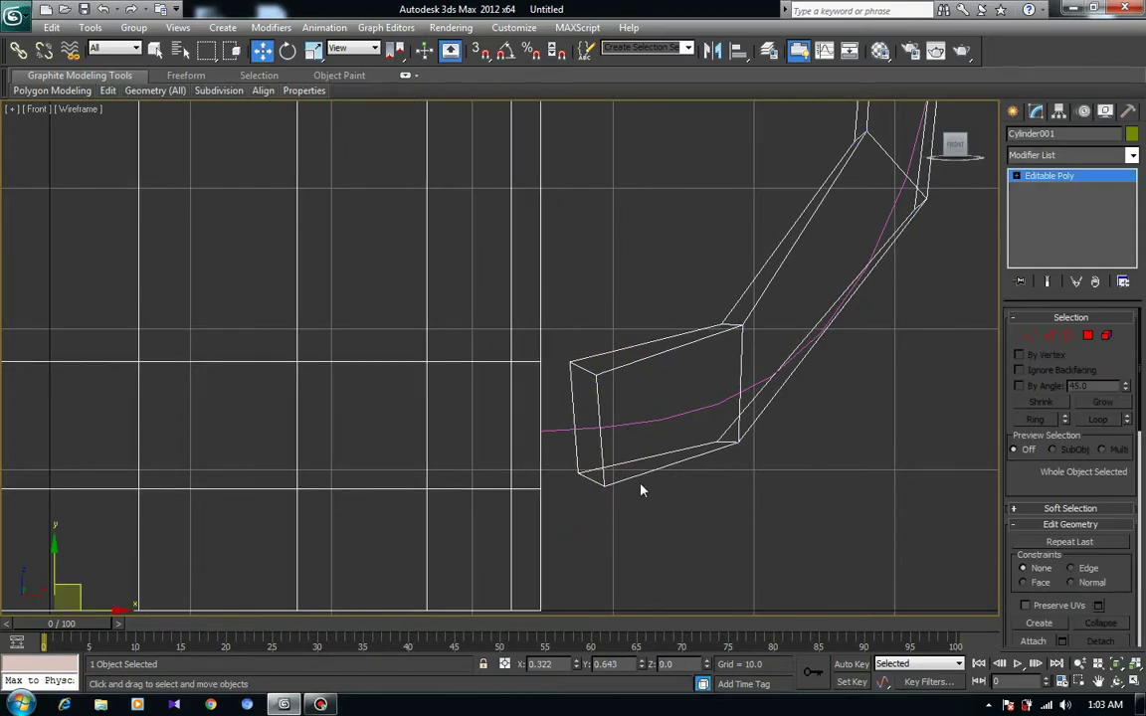
{"action": "key", "text": "alt+w"}
{"action": "scroll", "coordinate": [696, 478], "scroll_direction": "up", "scroll_amount": 3}
{"action": "key", "text": "alt+w"}
{"action": "mouse_move", "coordinate": [557, 467]}
{"action": "middle_mouse_down", "text": "alt"}
{"action": "mouse_move", "coordinate": [684, 478]}
{"action": "mouse_move", "coordinate": [417, 460]}
{"action": "mouse_move", "coordinate": [554, 456]}
{"action": "middle_mouse_up", "text": "alt"}
- Bridge the handle's end face onto the adjacent mug body polygon
{"action": "key", "text": "4"}
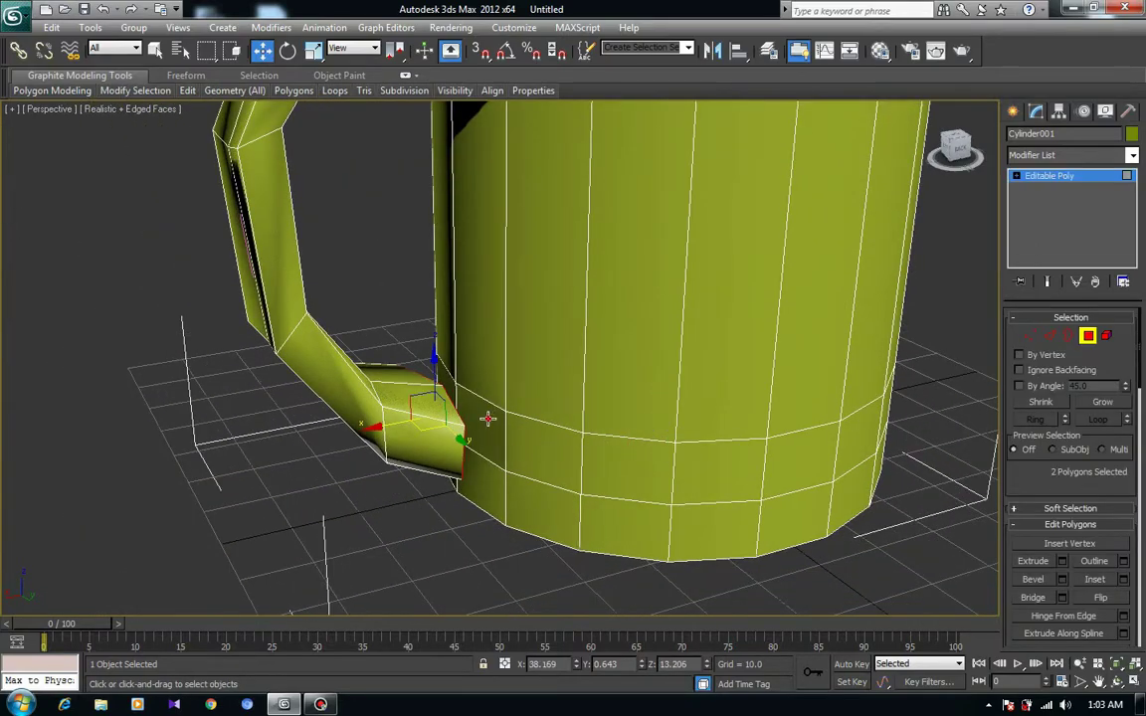
{"action": "mouse_move", "coordinate": [487, 419]}
{"action": "middle_mouse_down", "text": "alt"}
{"action": "mouse_move", "coordinate": [477, 438]}
{"action": "mouse_move", "coordinate": [519, 443]}
{"action": "mouse_move", "coordinate": [332, 461]}
{"action": "mouse_move", "coordinate": [283, 427]}
{"action": "middle_mouse_up", "text": "alt"}
{"action": "left_click", "coordinate": [493, 450], "text": "ctrl"}
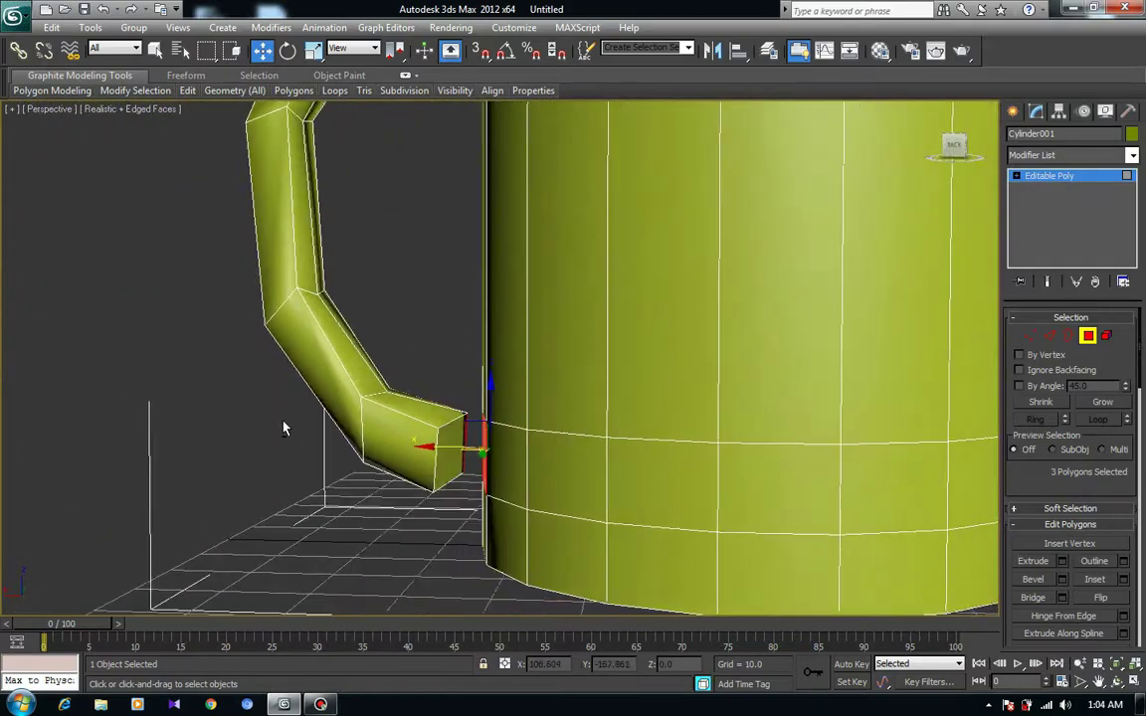
{"action": "left_click", "coordinate": [497, 465], "text": "ctrl"}
{"action": "middle_click_drag", "start_coordinate": [497, 466], "coordinate": [597, 452], "text": "alt"}
{"action": "scroll", "coordinate": [1057, 545], "scroll_direction": "down", "scroll_amount": 2}
{"action": "left_click", "coordinate": [1033, 543]}
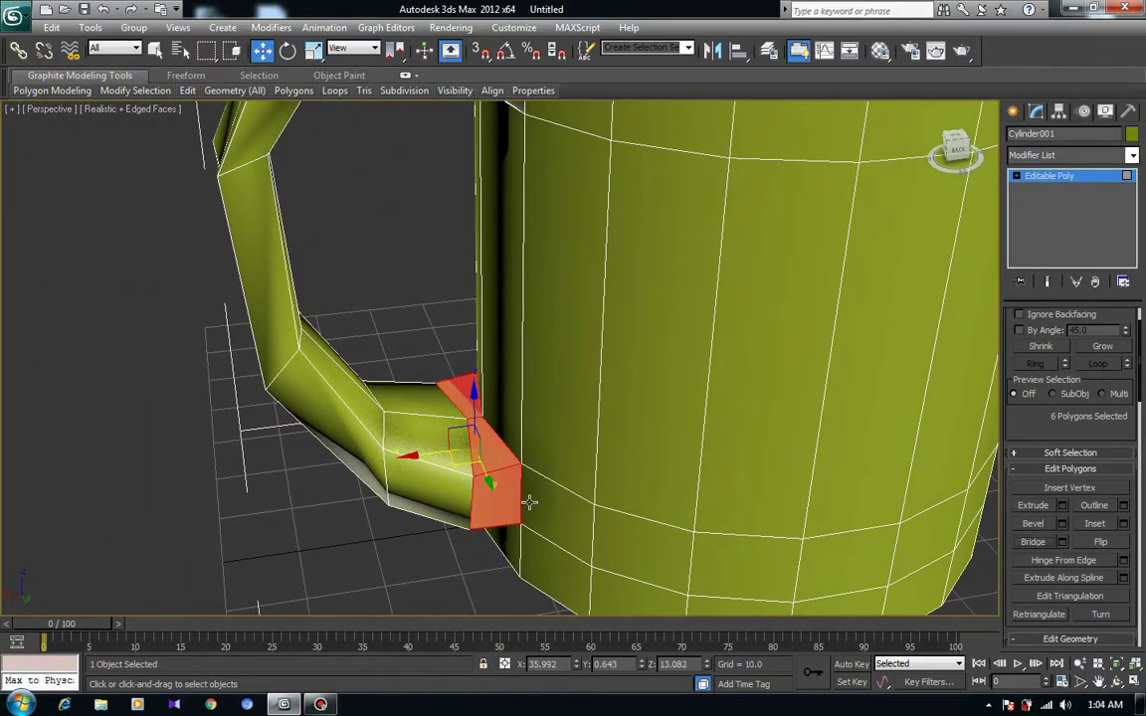
{"action": "middle_click_drag", "start_coordinate": [529, 503], "coordinate": [377, 493], "text": "alt"}
{"action": "scroll", "coordinate": [1069, 418], "scroll_direction": "up", "scroll_amount": 2}
- Exit Polygon mode and set the mug's object colour to white
{"action": "left_click", "coordinate": [1087, 336]}
{"action": "mouse_move", "coordinate": [446, 416]}
{"action": "middle_mouse_down", "text": "alt"}
{"action": "mouse_move", "coordinate": [648, 355]}
{"action": "mouse_move", "coordinate": [661, 382]}
{"action": "mouse_move", "coordinate": [625, 367]}
{"action": "mouse_move", "coordinate": [642, 364]}
{"action": "middle_mouse_up", "text": "alt"}
{"action": "scroll", "coordinate": [647, 355], "scroll_direction": "down", "scroll_amount": 3}
{"action": "scroll", "coordinate": [660, 382], "scroll_direction": "down", "scroll_amount": 1}
{"action": "scroll", "coordinate": [642, 365], "scroll_direction": "up", "scroll_amount": 2}
{"action": "scroll", "coordinate": [642, 364], "scroll_direction": "down", "scroll_amount": 2}
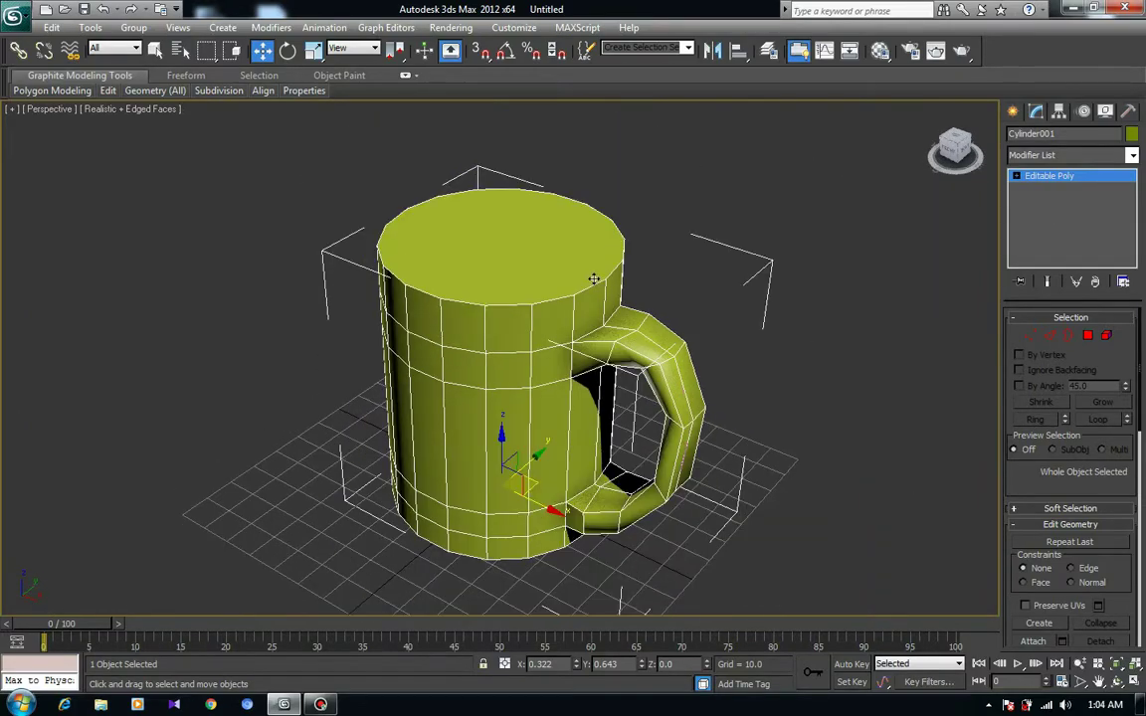
{"action": "left_click", "coordinate": [1133, 135]}
{"action": "left_click", "coordinate": [648, 439]}
- Return to Polygon mode and select the mug's top face
{"action": "mouse_move", "coordinate": [648, 438]}
{"action": "middle_mouse_down", "text": "alt"}
{"action": "mouse_move", "coordinate": [856, 139]}
{"action": "mouse_move", "coordinate": [1027, 342]}
{"action": "middle_mouse_up", "text": "alt"}
{"action": "left_click", "coordinate": [1088, 336]}
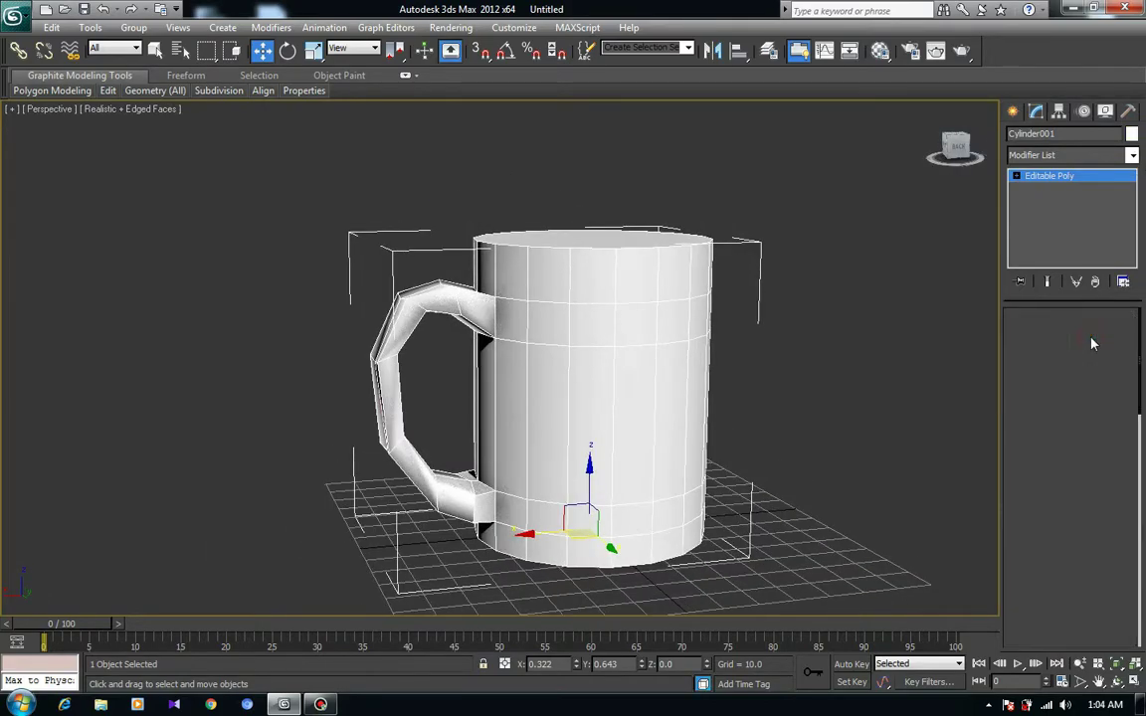
{"action": "middle_click_drag", "start_coordinate": [756, 417], "coordinate": [696, 318], "text": "alt"}
{"action": "left_click", "coordinate": [686, 300]}
- Bevel the top face with Height 0 and Outline -2.588, then begin sinking it inward
{"action": "scroll", "coordinate": [617, 361], "scroll_direction": "up", "scroll_amount": 3}
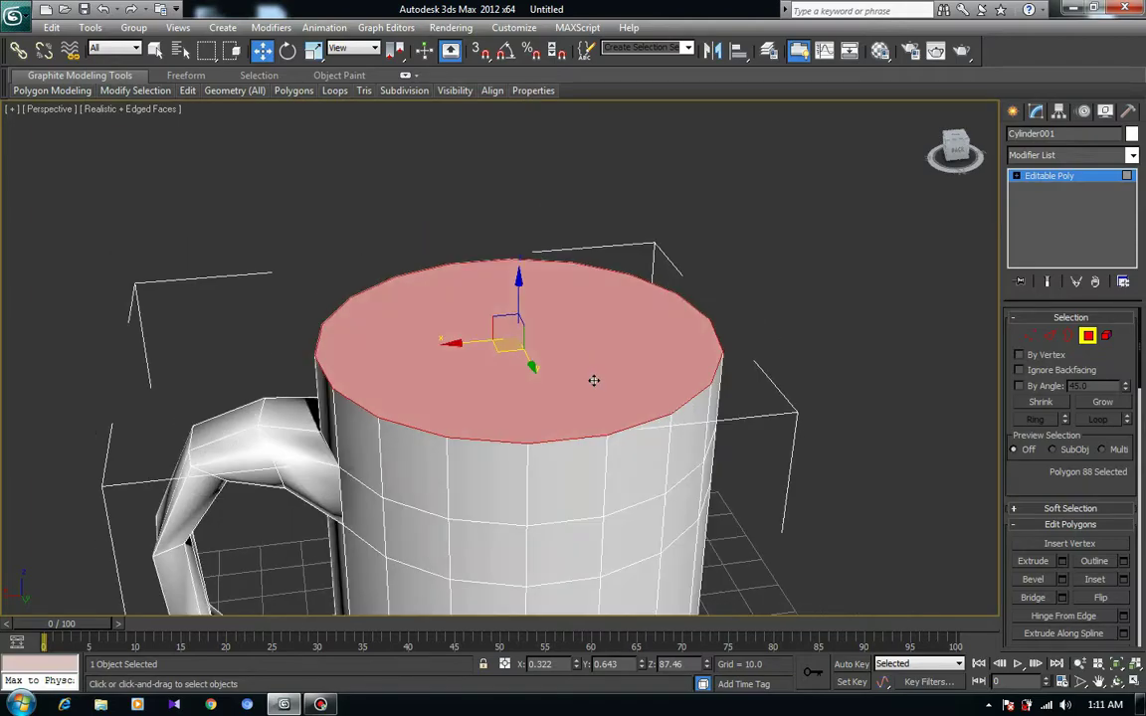
{"action": "scroll", "coordinate": [578, 393], "scroll_direction": "up", "scroll_amount": 2}
{"action": "scroll", "coordinate": [624, 379], "scroll_direction": "up", "scroll_amount": 1}
{"action": "middle_click_drag", "start_coordinate": [675, 380], "coordinate": [631, 436], "text": "alt"}
{"action": "scroll", "coordinate": [625, 408], "scroll_direction": "down", "scroll_amount": 2}
{"action": "middle_click_drag", "start_coordinate": [619, 384], "coordinate": [619, 378], "text": "alt"}
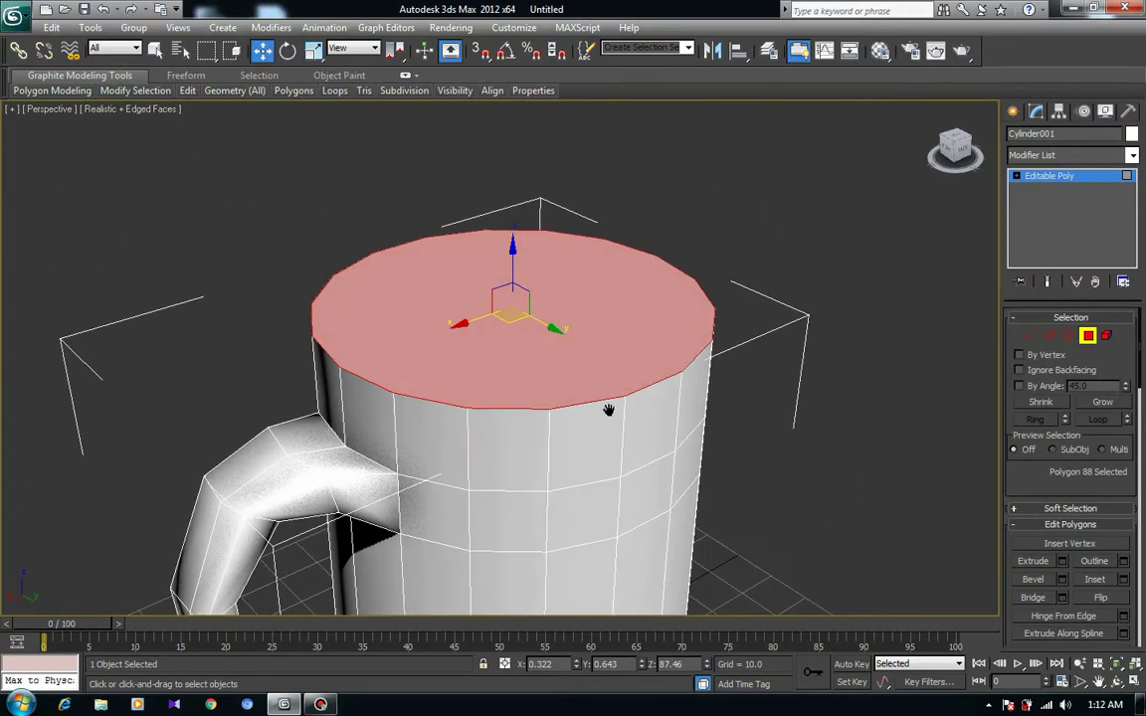
{"action": "scroll", "coordinate": [1030, 475], "scroll_direction": "down", "scroll_amount": 3}
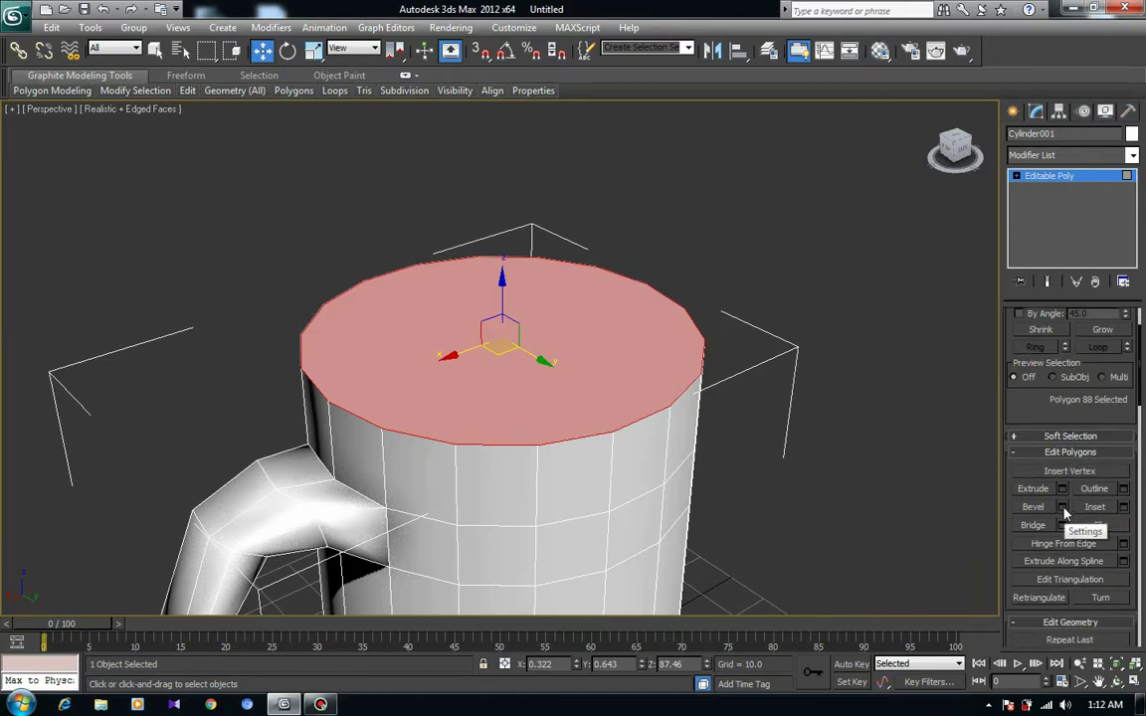
{"action": "left_click", "coordinate": [1062, 506]}
{"action": "right_click", "coordinate": [513, 392]}
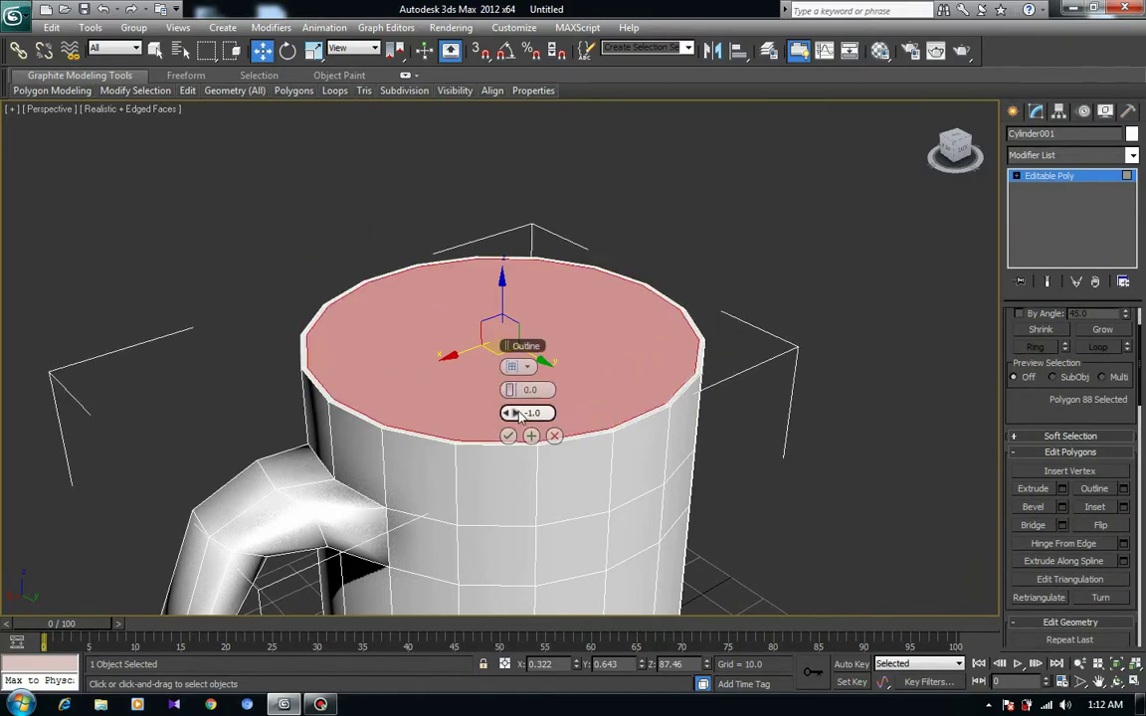
{"action": "left_click_drag", "start_coordinate": [509, 412], "coordinate": [509, 412]}
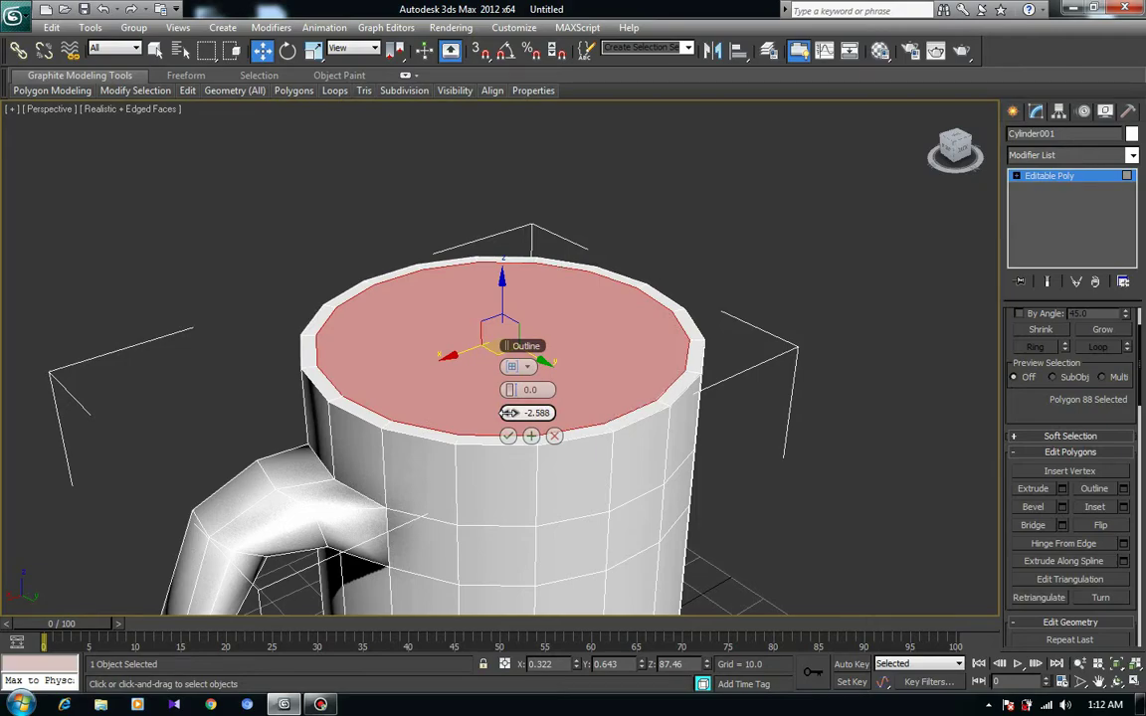
{"action": "left_click", "coordinate": [531, 439]}
{"action": "right_click", "coordinate": [514, 412]}
{"action": "left_click_drag", "start_coordinate": [513, 389], "coordinate": [432, 394]}
- Lower the bevel height in Front view until the face sits just above the mug bottom
{"action": "key", "text": "alt+w"}
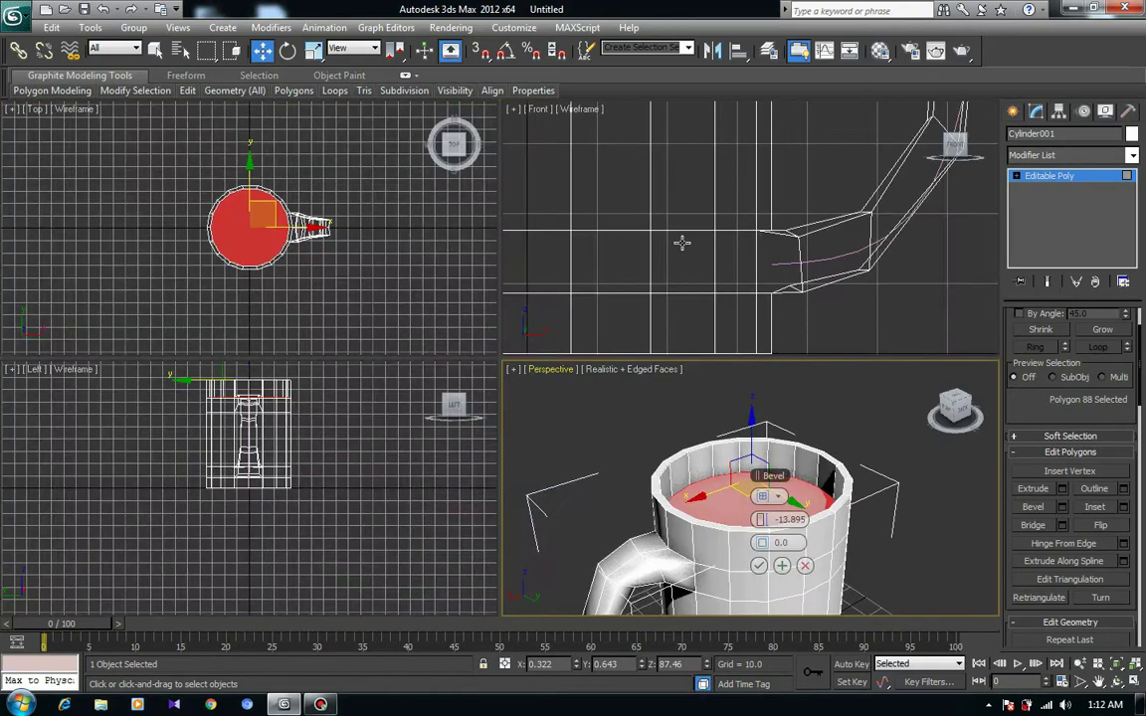
{"action": "right_click", "coordinate": [624, 220]}
{"action": "key", "text": "alt+w"}
{"action": "mouse_move", "coordinate": [495, 389]}
{"action": "left_mouse_down"}
{"action": "mouse_move", "coordinate": [318, 402]}
{"action": "mouse_move", "coordinate": [175, 461]}
{"action": "left_mouse_up"}
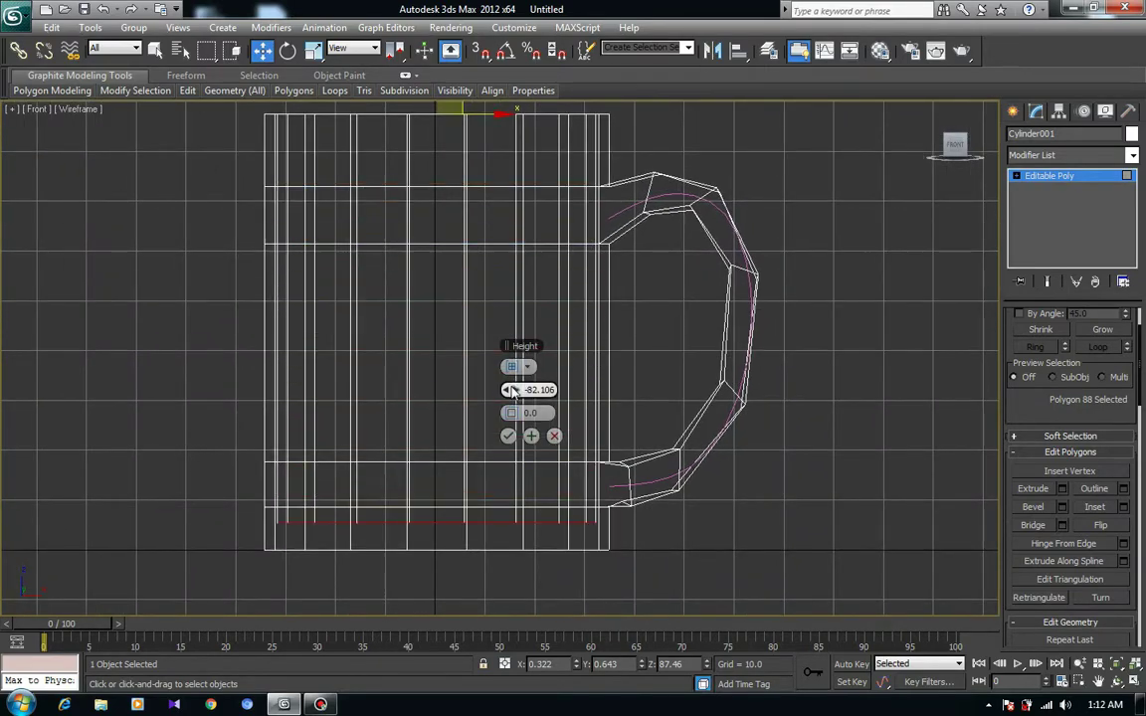
{"action": "left_click_drag", "start_coordinate": [511, 389], "coordinate": [512, 378]}
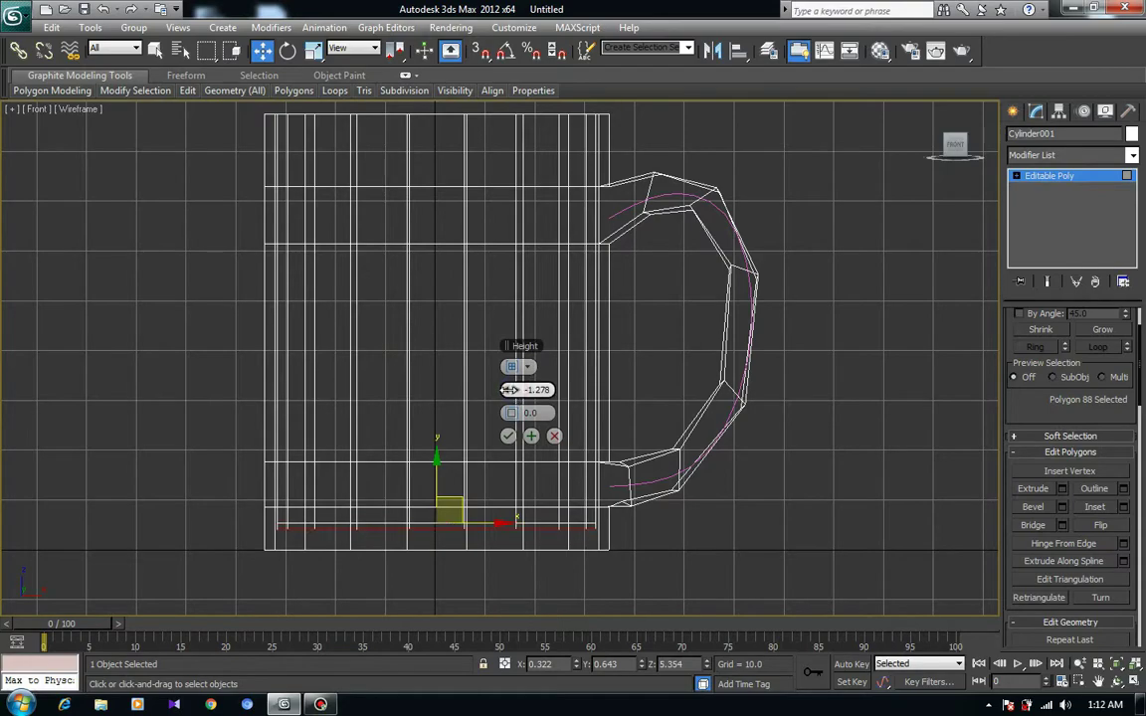
{"action": "left_click", "coordinate": [508, 435]}
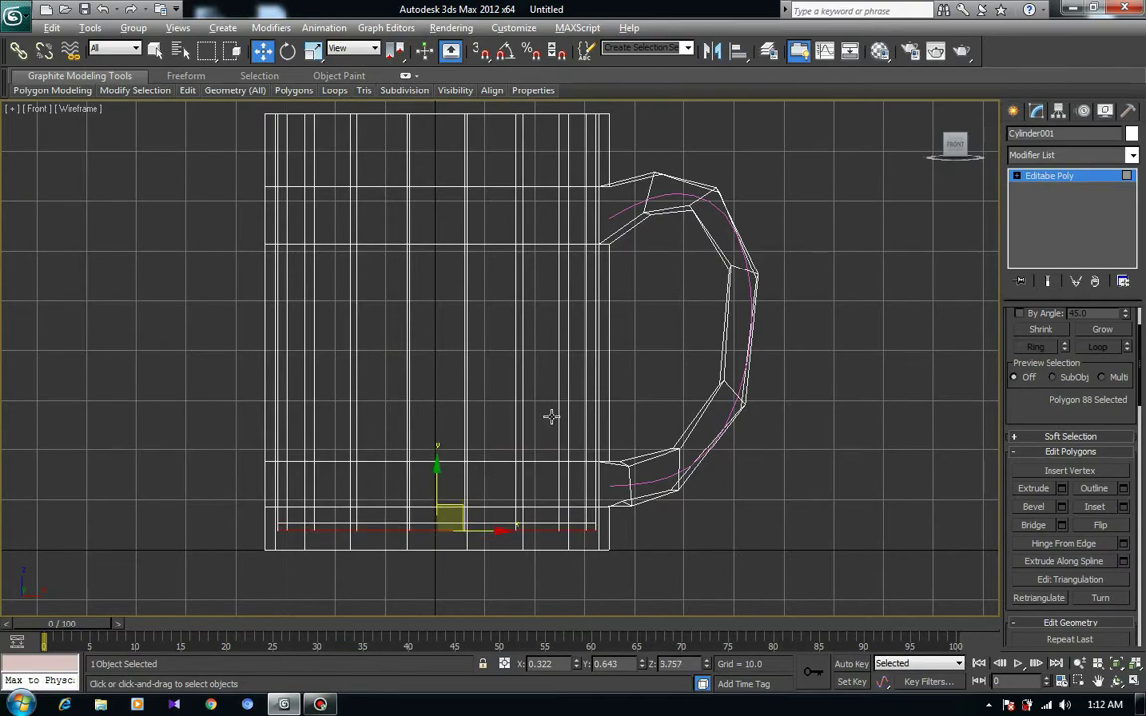
- Orbit the Perspective view to look into the hollow mug and exit Polygon mode
{"action": "key", "text": "alt+w"}
{"action": "key", "text": "alt+w"}
{"action": "mouse_move", "coordinate": [551, 416]}
{"action": "middle_mouse_down", "text": "alt"}
{"action": "mouse_move", "coordinate": [561, 388]}
{"action": "mouse_move", "coordinate": [1031, 397]}
{"action": "middle_mouse_up", "text": "alt"}
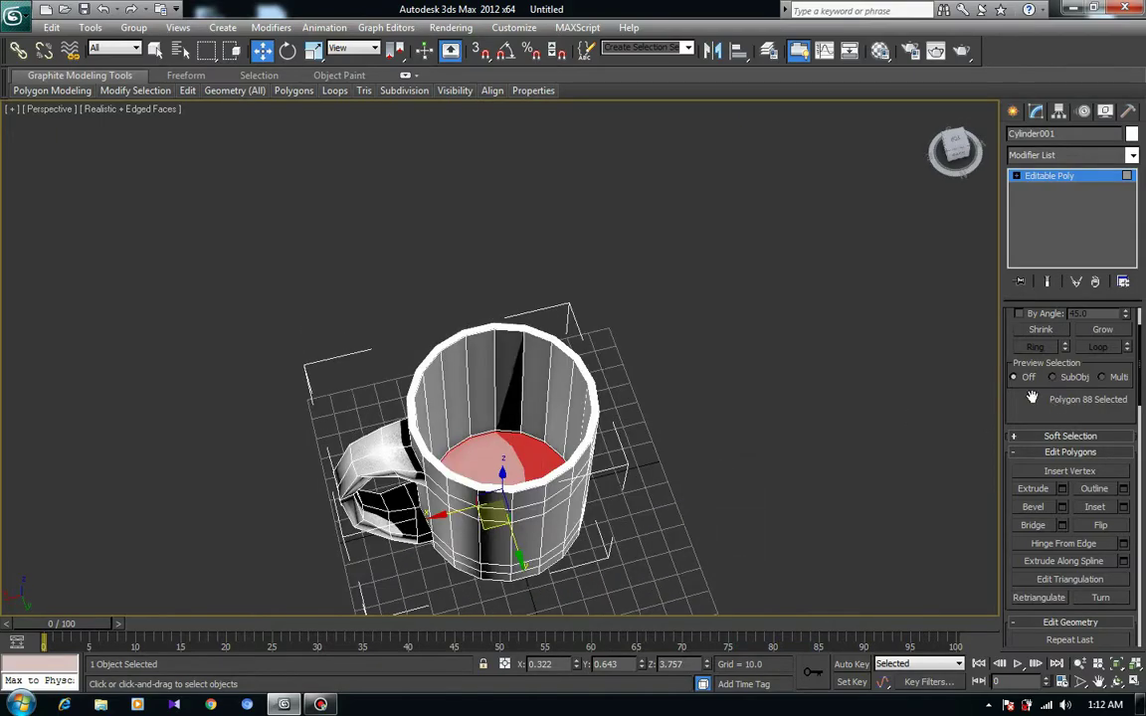
{"action": "scroll", "coordinate": [1032, 397], "scroll_direction": "up", "scroll_amount": 2}
{"action": "left_click", "coordinate": [1087, 335]}
{"action": "middle_click_drag", "start_coordinate": [442, 409], "coordinate": [495, 394], "text": "alt"}
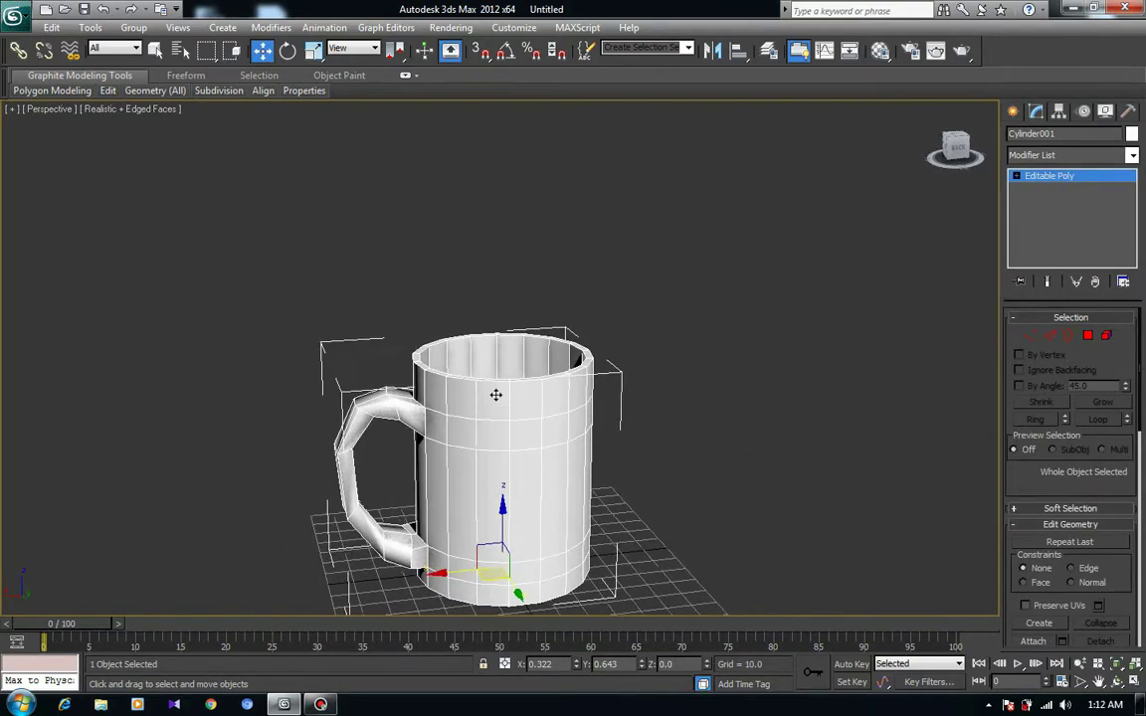
- Ring the inner vertical edges and connect them with 2 loops pinched toward the rim
{"action": "scroll", "coordinate": [495, 395], "scroll_direction": "up", "scroll_amount": 4}
{"action": "left_click", "coordinate": [1049, 337]}
{"action": "left_click", "coordinate": [476, 360]}
{"action": "mouse_move", "coordinate": [477, 398]}
{"action": "middle_mouse_down", "text": "alt"}
{"action": "mouse_move", "coordinate": [529, 381]}
{"action": "mouse_move", "coordinate": [494, 410]}
{"action": "middle_mouse_up", "text": "alt"}
{"action": "key", "text": "alt+r"}
{"action": "left_click_drag", "start_coordinate": [1030, 399], "coordinate": [1030, 321]}
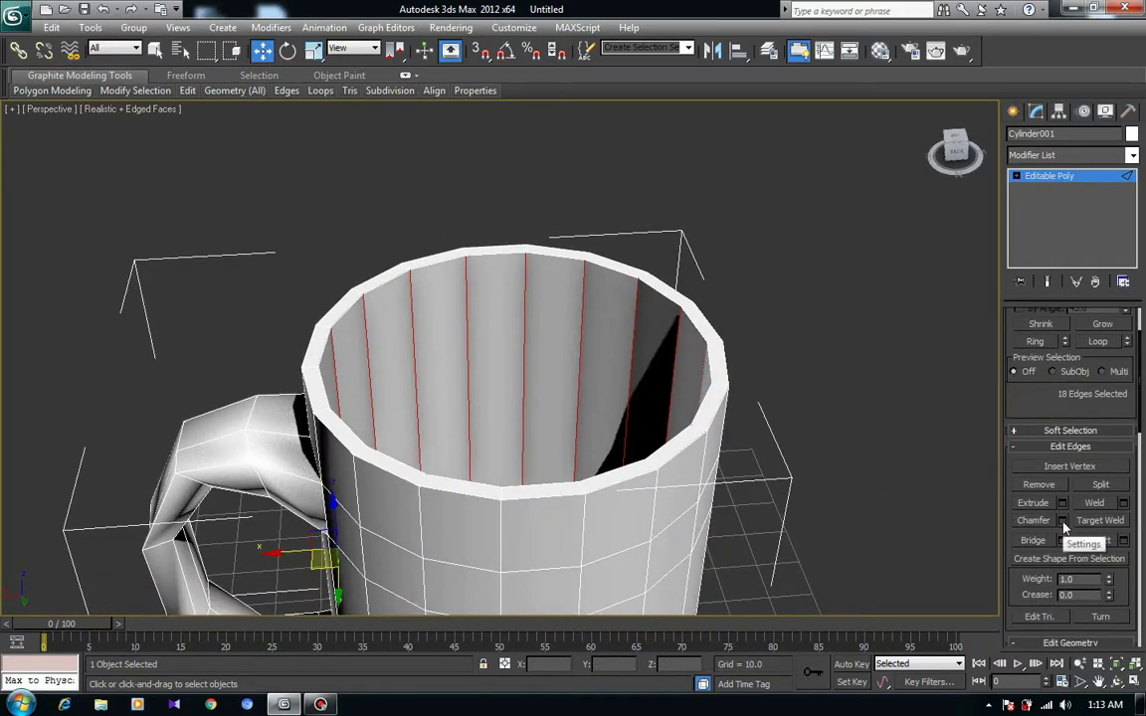
{"action": "left_click", "coordinate": [1123, 542]}
{"action": "left_click_drag", "start_coordinate": [515, 366], "coordinate": [826, 380]}
{"action": "left_click", "coordinate": [510, 438]}
- Ring the outer wall edges and connect a loop slid up just below the rim
{"action": "middle_click_drag", "start_coordinate": [363, 404], "coordinate": [479, 399], "text": "alt"}
{"action": "left_click", "coordinate": [430, 458]}
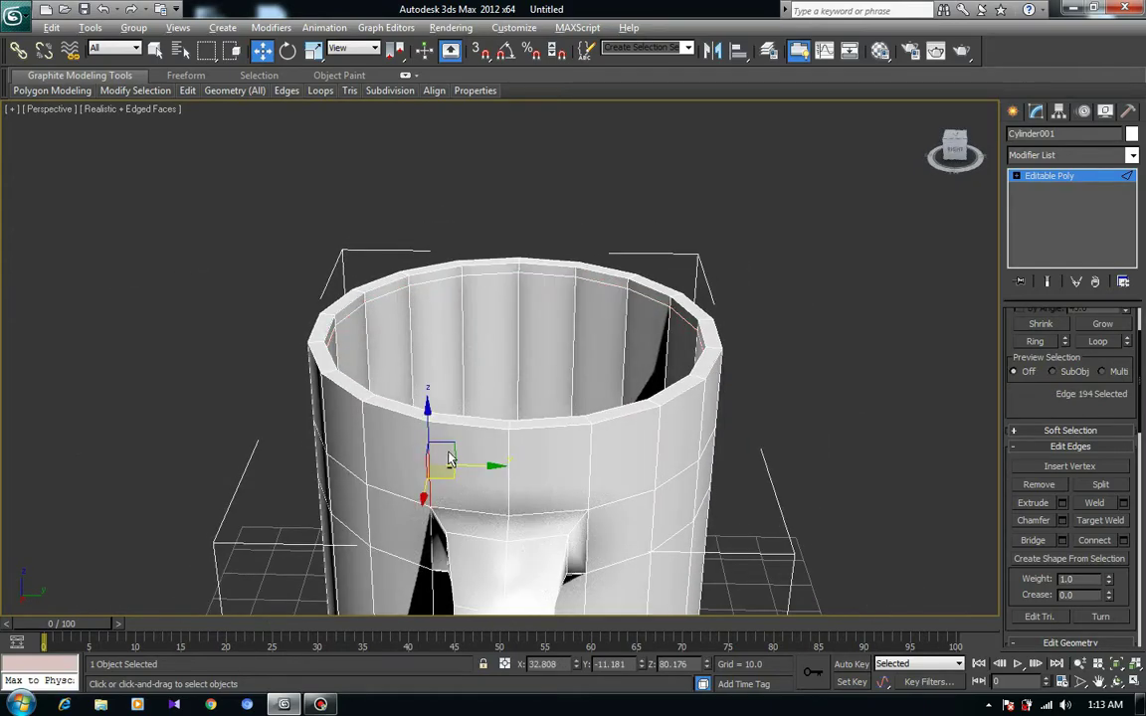
{"action": "key", "text": "alt+r"}
{"action": "left_click", "coordinate": [1124, 540]}
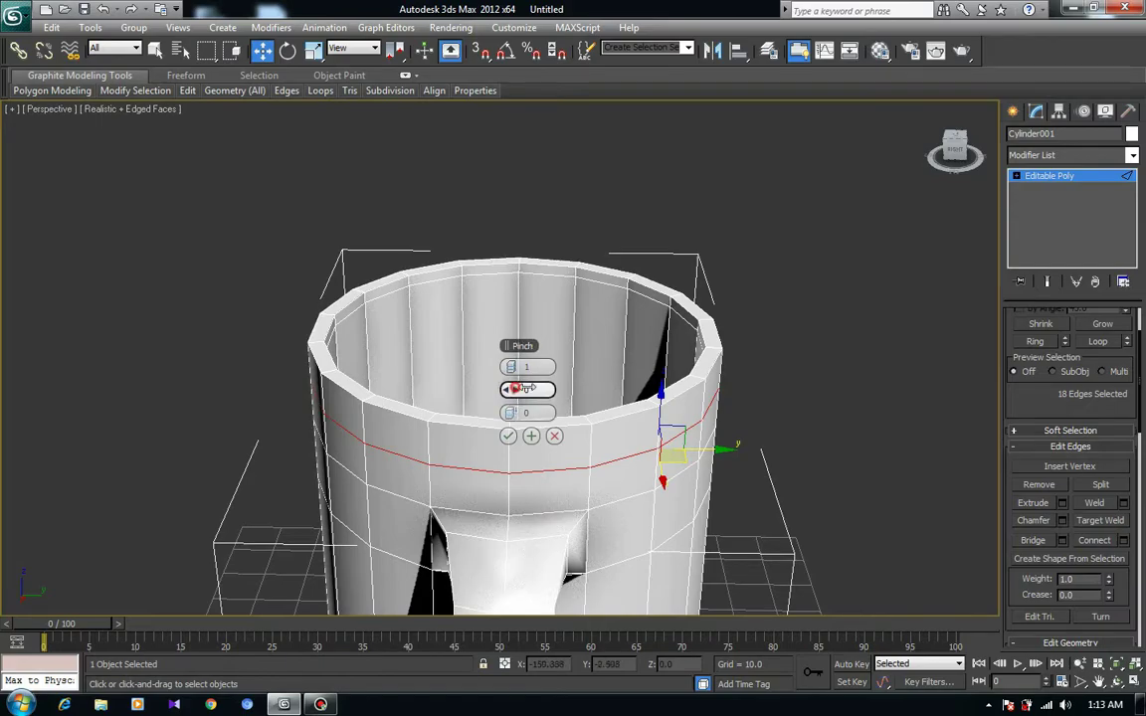
{"action": "left_click_drag", "start_coordinate": [514, 411], "coordinate": [768, 420]}
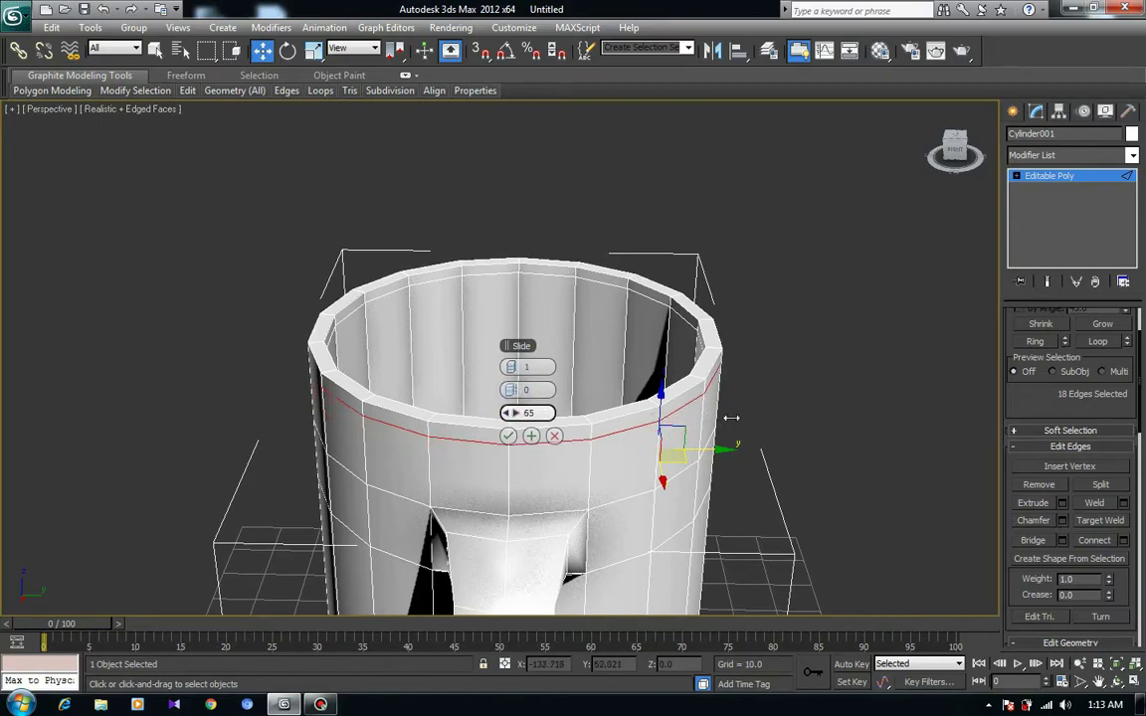
{"action": "left_click", "coordinate": [508, 435]}
- Connect another outer edge loop slid down near the mug's base
{"action": "mouse_move", "coordinate": [508, 435]}
{"action": "middle_mouse_down", "text": "alt"}
{"action": "mouse_move", "coordinate": [456, 465]}
{"action": "mouse_move", "coordinate": [448, 430]}
{"action": "mouse_move", "coordinate": [423, 443]}
{"action": "middle_mouse_up", "text": "alt"}
{"action": "scroll", "coordinate": [448, 430], "scroll_direction": "up", "scroll_amount": 5}
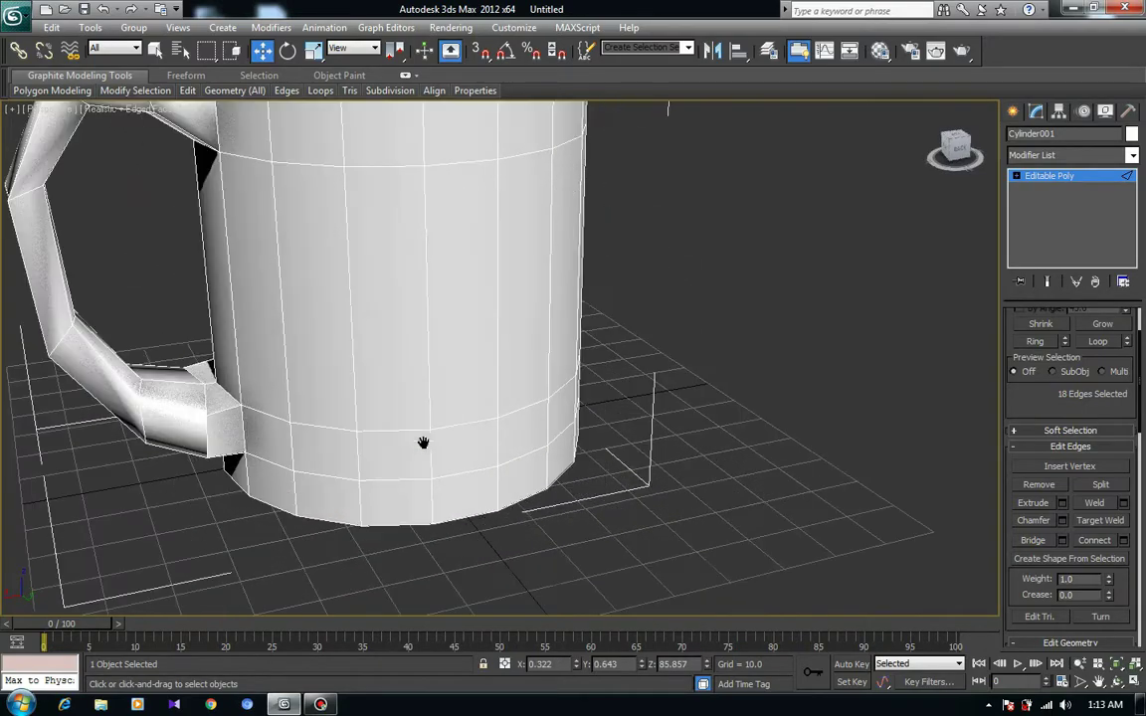
{"action": "left_click", "coordinate": [1124, 540]}
{"action": "left_click_drag", "start_coordinate": [510, 412], "coordinate": [333, 417]}
{"action": "left_click", "coordinate": [508, 436]}
{"action": "left_click", "coordinate": [786, 420]}
{"action": "mouse_move", "coordinate": [786, 420]}
{"action": "middle_mouse_down", "text": "alt"}
{"action": "mouse_move", "coordinate": [546, 402]}
{"action": "mouse_move", "coordinate": [614, 427]}
{"action": "mouse_move", "coordinate": [525, 409]}
{"action": "mouse_move", "coordinate": [659, 376]}
{"action": "middle_mouse_up", "text": "alt"}
{"action": "scroll", "coordinate": [614, 427], "scroll_direction": "down", "scroll_amount": 3}
{"action": "scroll", "coordinate": [1029, 453], "scroll_direction": "up", "scroll_amount": 3}
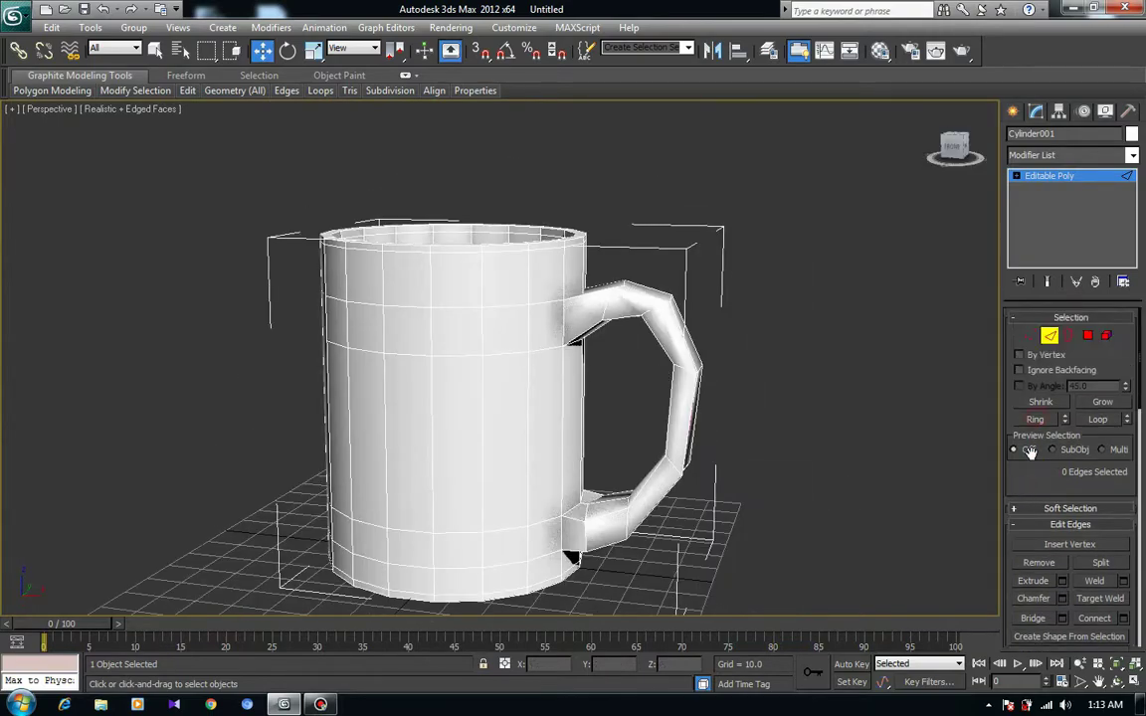
- Marquee-select all handle vertices in the Front view and scale them narrower
{"action": "left_click", "coordinate": [1030, 343]}
{"action": "key", "text": "alt+w"}
{"action": "key", "text": "alt+w"}
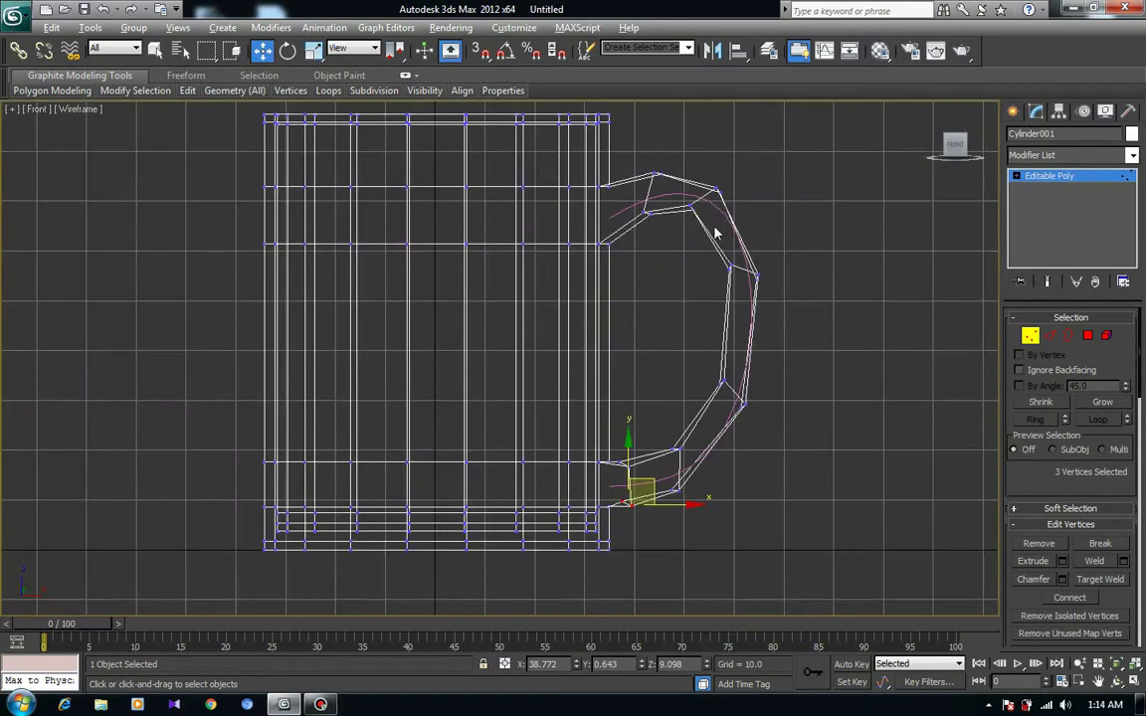
{"action": "middle_click_drag", "start_coordinate": [714, 232], "coordinate": [562, 299]}
{"action": "left_click_drag", "start_coordinate": [758, 546], "coordinate": [758, 546]}
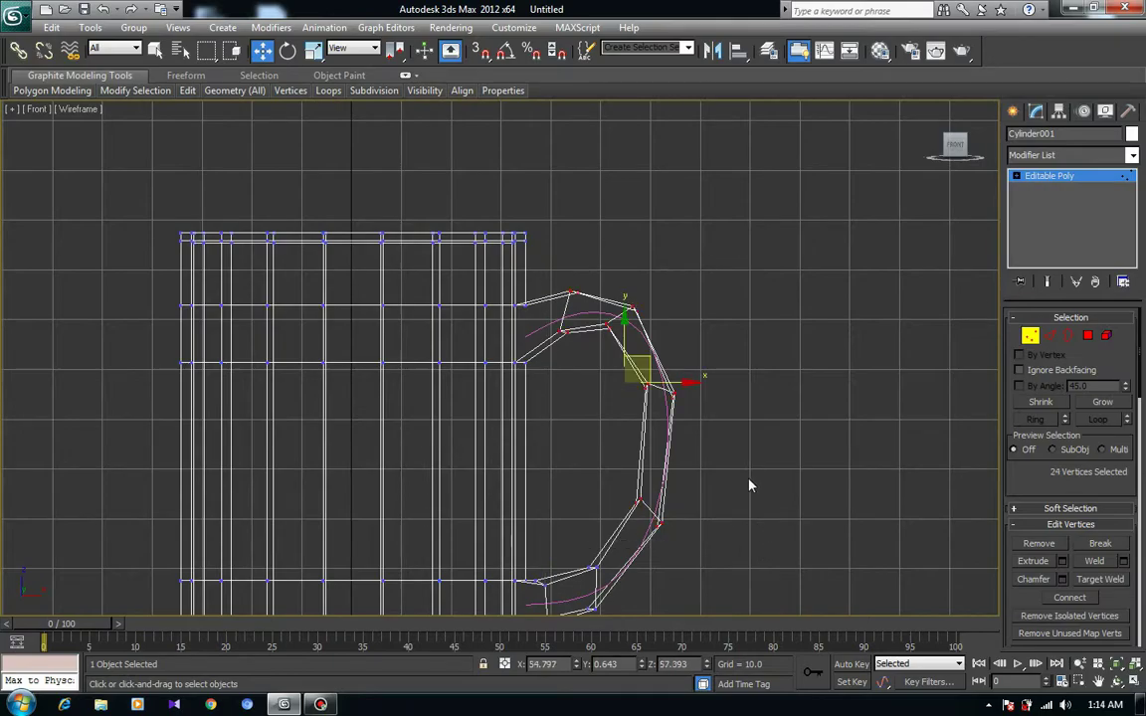
{"action": "key", "text": "alt+w"}
{"action": "middle_click_drag", "start_coordinate": [634, 457], "coordinate": [697, 378], "text": "alt"}
{"action": "key", "text": "r"}
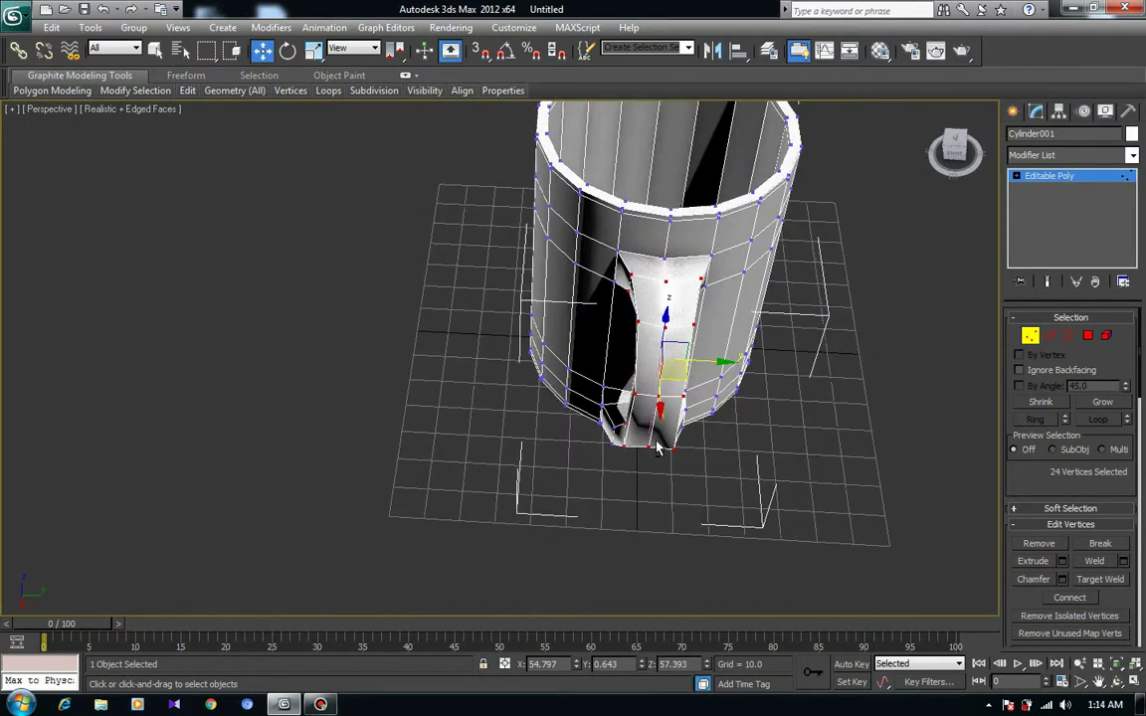
{"action": "left_click_drag", "start_coordinate": [736, 363], "coordinate": [718, 363]}
{"action": "mouse_move", "coordinate": [718, 363]}
{"action": "middle_mouse_down", "text": "alt"}
{"action": "mouse_move", "coordinate": [610, 466]}
{"action": "mouse_move", "coordinate": [657, 398]}
{"action": "middle_mouse_up", "text": "alt"}
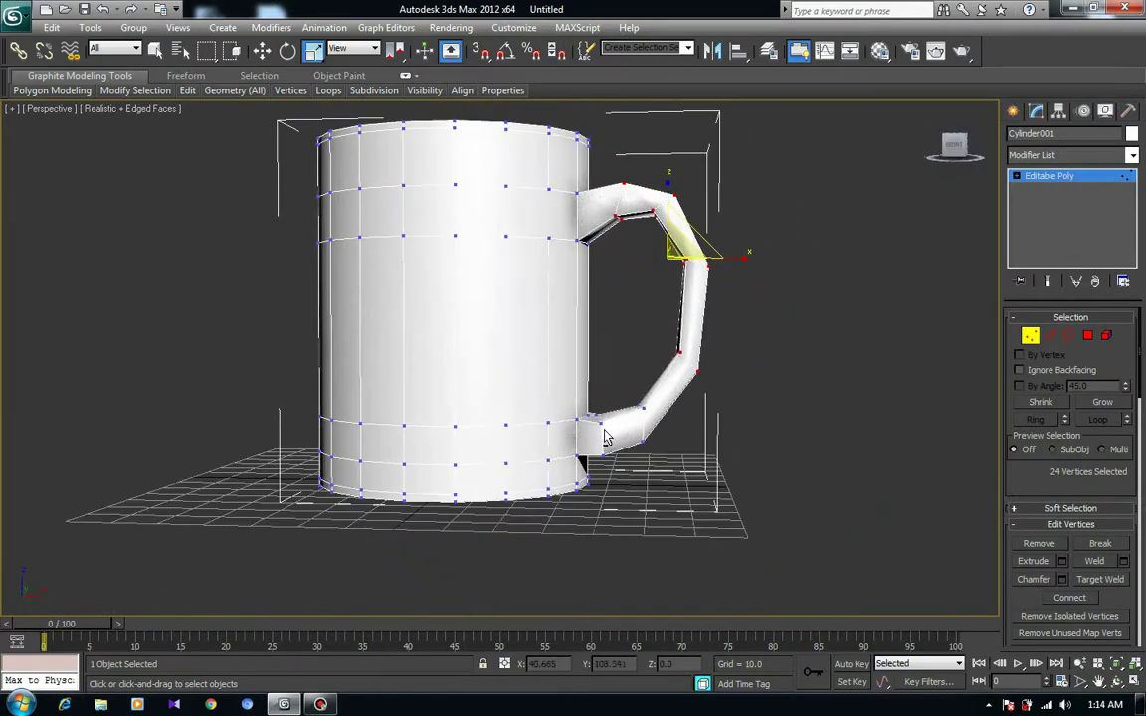
- Select only the vertices at the handle's lower end where it joins the body
{"action": "key", "text": "alt+w"}
{"action": "scroll", "coordinate": [706, 239], "scroll_direction": "up", "scroll_amount": 3}
{"action": "scroll", "coordinate": [731, 228], "scroll_direction": "up", "scroll_amount": 2}
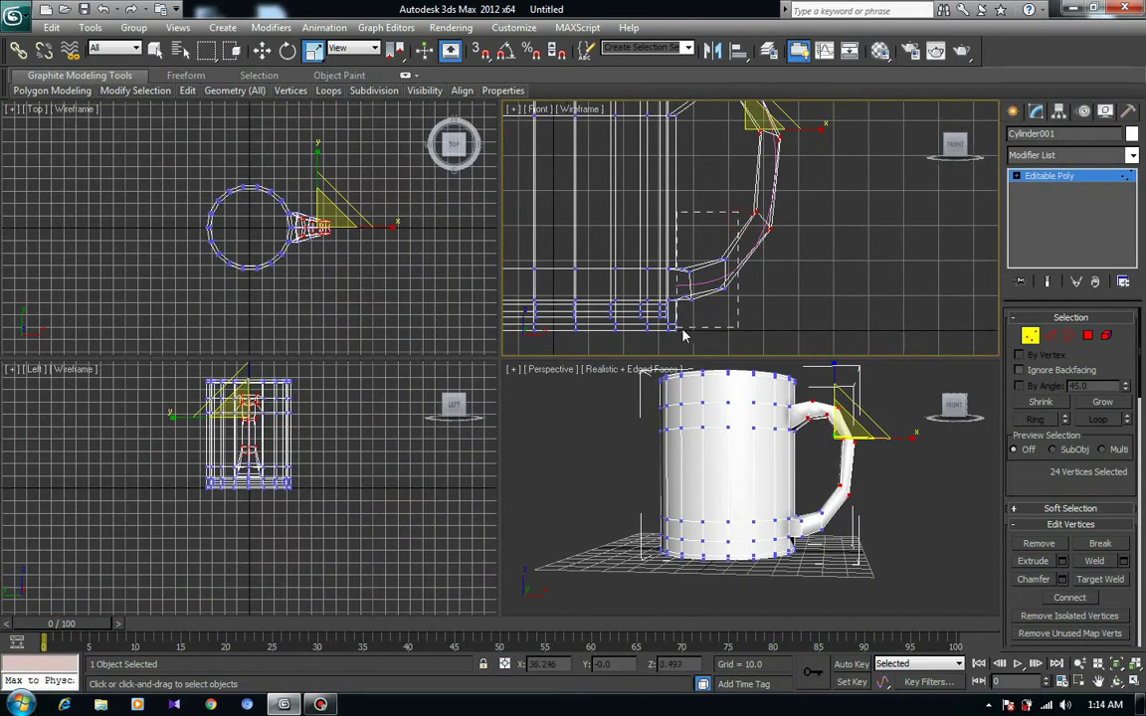
{"action": "left_click_drag", "start_coordinate": [682, 338], "coordinate": [681, 332]}
{"action": "key", "text": "alt+w"}
{"action": "scroll", "coordinate": [684, 417], "scroll_direction": "up", "scroll_amount": 5}
{"action": "scroll", "coordinate": [635, 366], "scroll_direction": "up", "scroll_amount": 3}
{"action": "scroll", "coordinate": [705, 414], "scroll_direction": "down", "scroll_amount": 4}
{"action": "scroll", "coordinate": [706, 414], "scroll_direction": "down", "scroll_amount": 2}
- Inspect the reshaped handle joint from several angles, then clear the selection and exit Vertex mode
{"action": "mouse_move", "coordinate": [705, 414]}
{"action": "middle_mouse_down", "text": "alt"}
{"action": "mouse_move", "coordinate": [606, 340]}
{"action": "mouse_move", "coordinate": [622, 404]}
{"action": "middle_mouse_up", "text": "alt"}
{"action": "scroll", "coordinate": [637, 348], "scroll_direction": "down", "scroll_amount": 5}
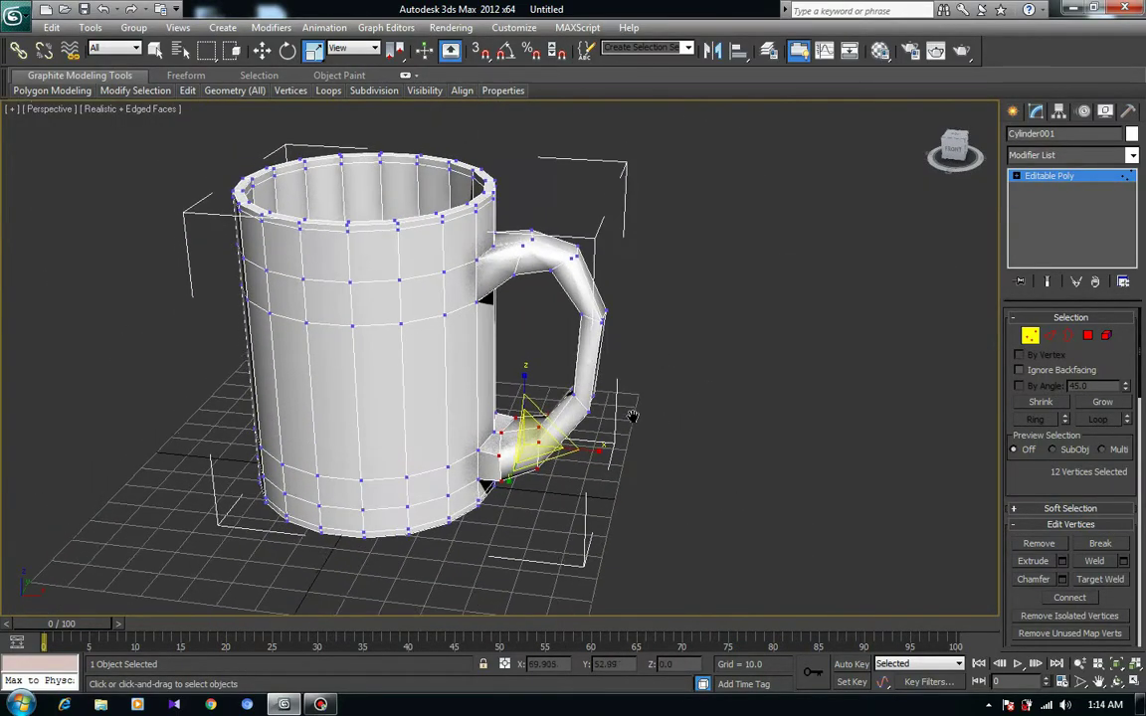
{"action": "mouse_move", "coordinate": [685, 468]}
{"action": "middle_mouse_down", "text": "alt"}
{"action": "mouse_move", "coordinate": [447, 430]}
{"action": "mouse_move", "coordinate": [550, 480]}
{"action": "middle_mouse_up", "text": "alt"}
{"action": "scroll", "coordinate": [550, 481], "scroll_direction": "up", "scroll_amount": 3}
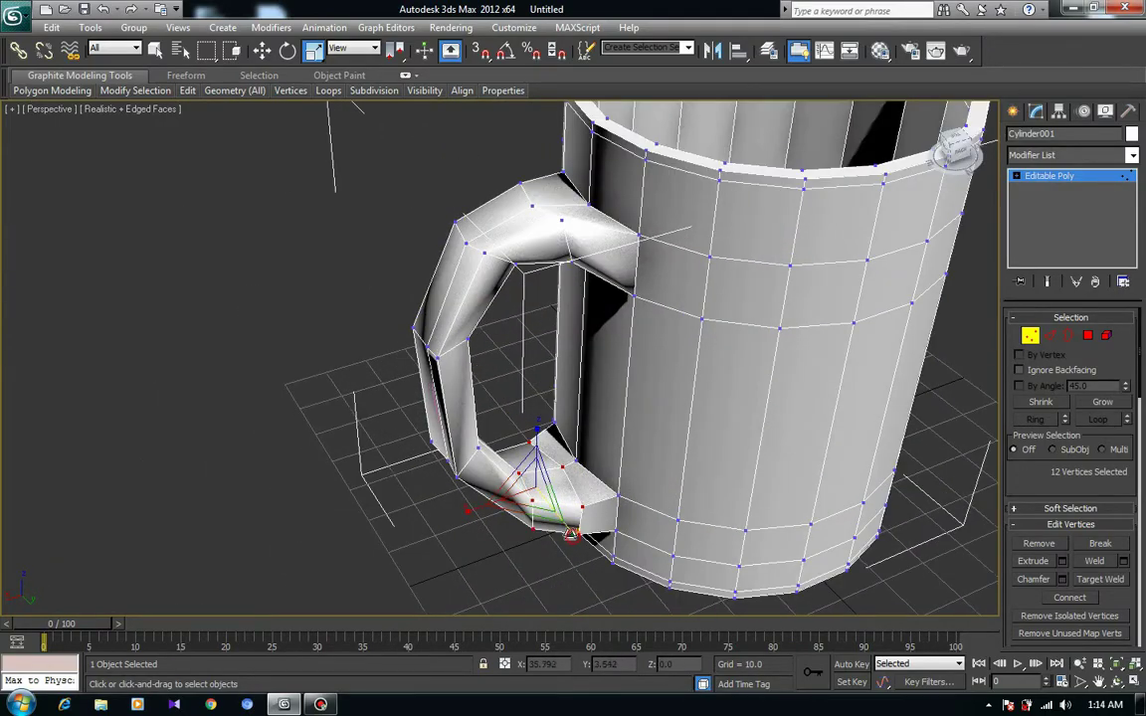
{"action": "mouse_move", "coordinate": [571, 535]}
{"action": "middle_mouse_down", "text": "alt"}
{"action": "mouse_move", "coordinate": [613, 456]}
{"action": "mouse_move", "coordinate": [654, 450]}
{"action": "mouse_move", "coordinate": [666, 423]}
{"action": "mouse_move", "coordinate": [596, 364]}
{"action": "mouse_move", "coordinate": [726, 394]}
{"action": "mouse_move", "coordinate": [714, 403]}
{"action": "middle_mouse_up", "text": "alt"}
{"action": "scroll", "coordinate": [666, 423], "scroll_direction": "down", "scroll_amount": 3}
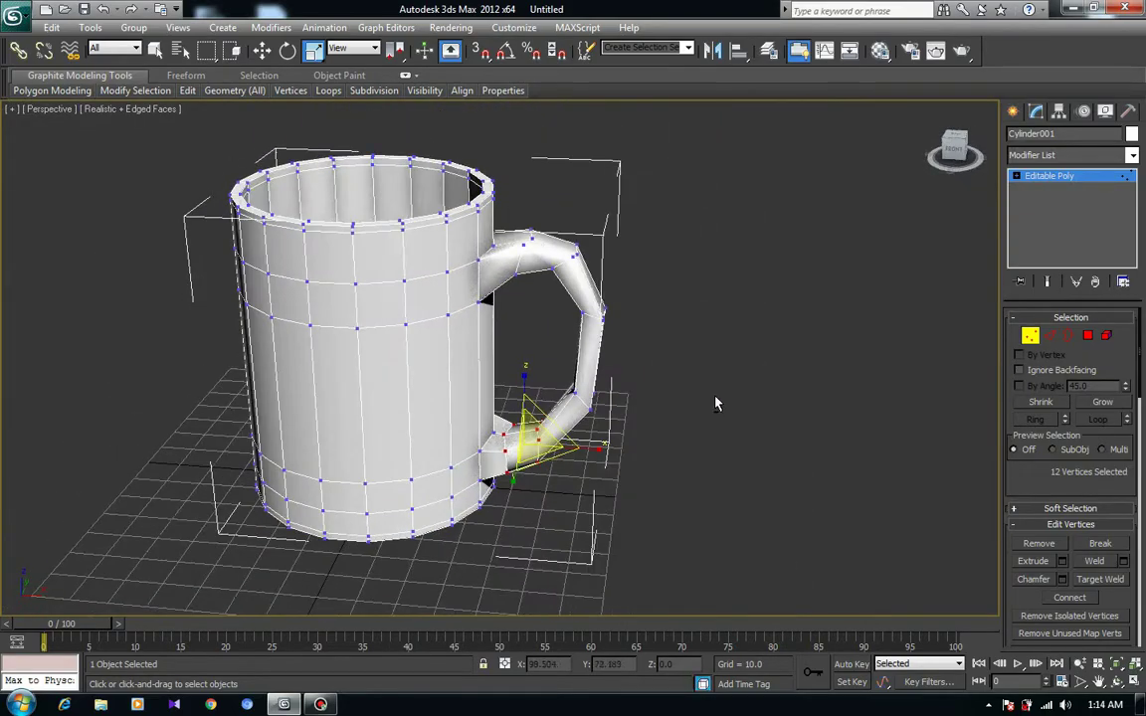
{"action": "left_click", "coordinate": [647, 474]}
{"action": "mouse_move", "coordinate": [647, 474]}
{"action": "middle_mouse_down", "text": "alt"}
{"action": "mouse_move", "coordinate": [586, 493]}
{"action": "mouse_move", "coordinate": [481, 475]}
{"action": "mouse_move", "coordinate": [583, 462]}
{"action": "mouse_move", "coordinate": [479, 402]}
{"action": "mouse_move", "coordinate": [498, 398]}
{"action": "middle_mouse_up", "text": "alt"}
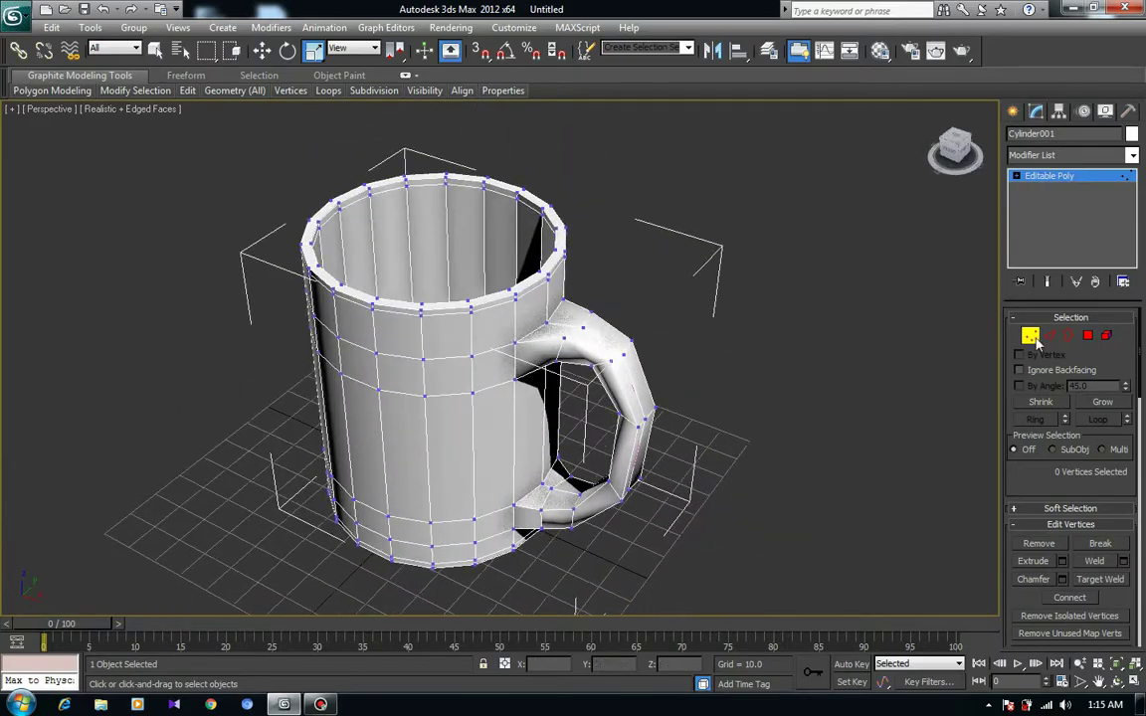
{"action": "left_click", "coordinate": [1031, 336]}
{"action": "mouse_move", "coordinate": [654, 448]}
{"action": "middle_mouse_down", "text": "alt"}
{"action": "mouse_move", "coordinate": [611, 320]}
{"action": "mouse_move", "coordinate": [434, 422]}
{"action": "mouse_move", "coordinate": [413, 385]}
{"action": "mouse_move", "coordinate": [393, 244]}
{"action": "middle_mouse_up", "text": "alt"}
- Select the mug's bottom cap face in Polygon mode
{"action": "left_click", "coordinate": [1087, 335]}
{"action": "left_click", "coordinate": [514, 534]}
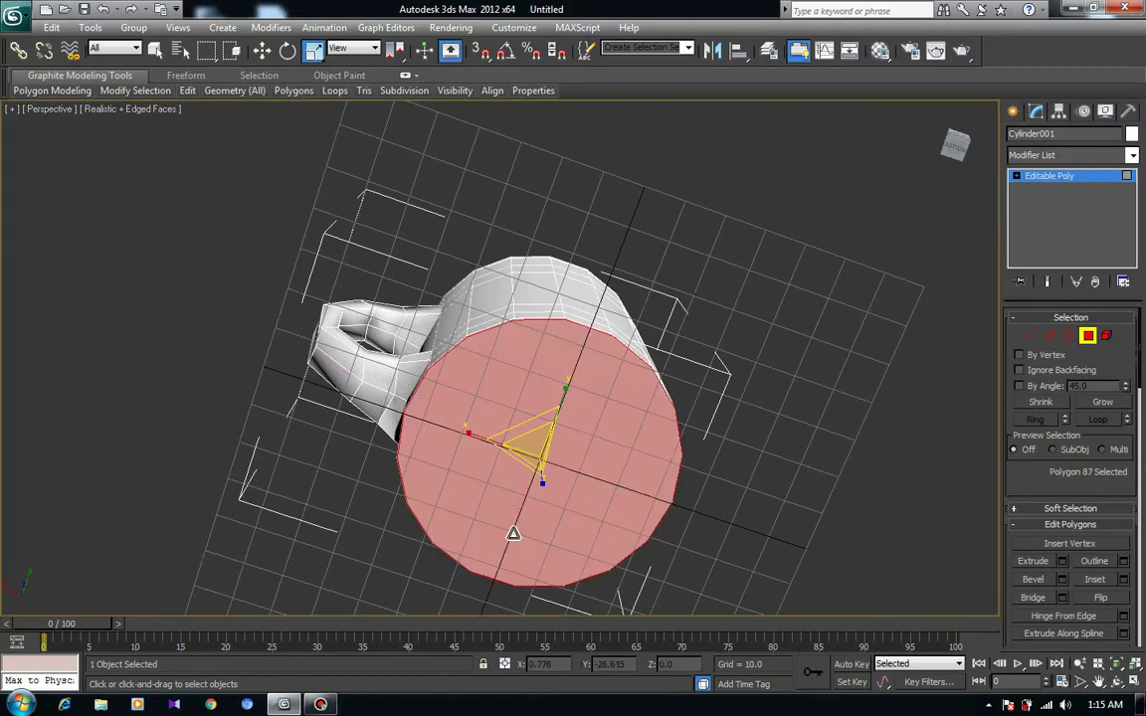
{"action": "middle_click_drag", "start_coordinate": [513, 535], "coordinate": [565, 583], "text": "alt"}
{"action": "scroll", "coordinate": [540, 425], "scroll_direction": "up", "scroll_amount": 3}
{"action": "scroll", "coordinate": [529, 409], "scroll_direction": "down", "scroll_amount": 2}
{"action": "middle_click_drag", "start_coordinate": [530, 409], "coordinate": [532, 426]}
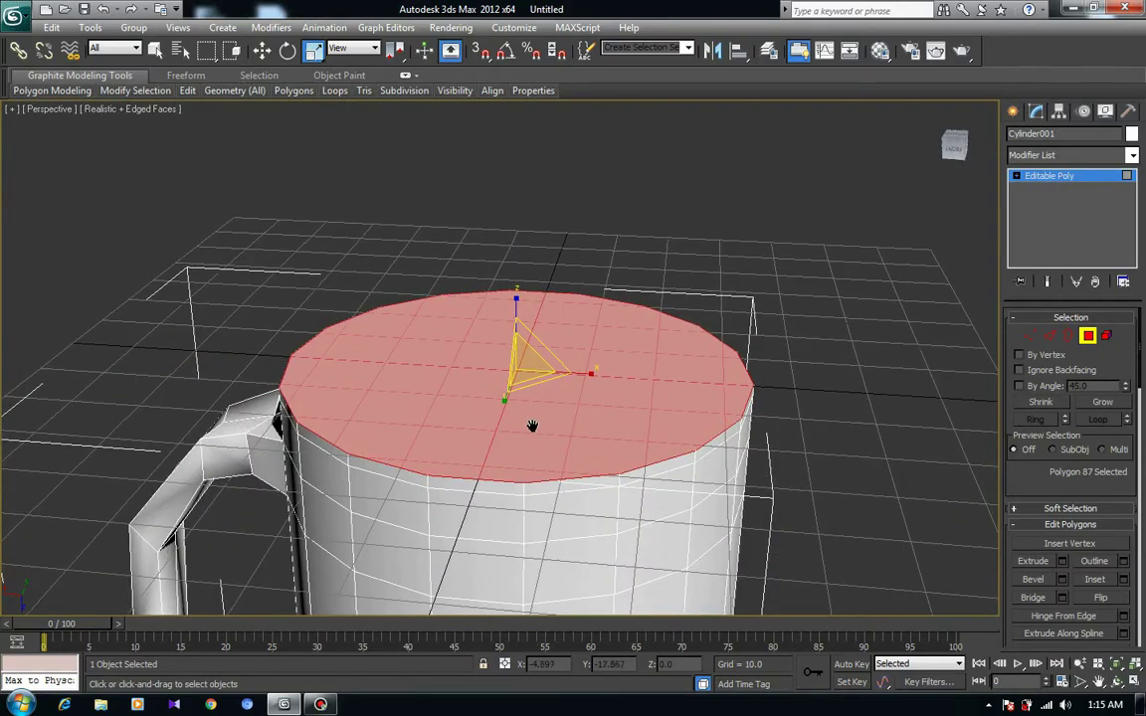
{"action": "scroll", "coordinate": [532, 426], "scroll_direction": "up", "scroll_amount": 3}
{"action": "scroll", "coordinate": [516, 414], "scroll_direction": "down", "scroll_amount": 1}
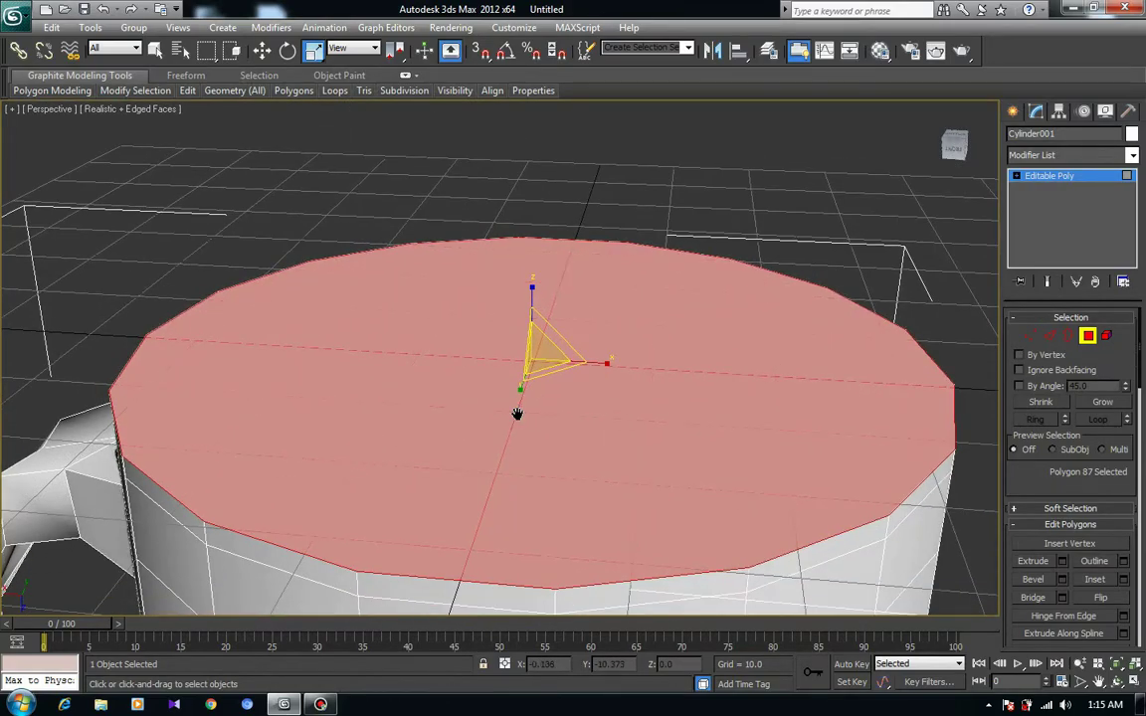
{"action": "scroll", "coordinate": [1035, 479], "scroll_direction": "down", "scroll_amount": 2}
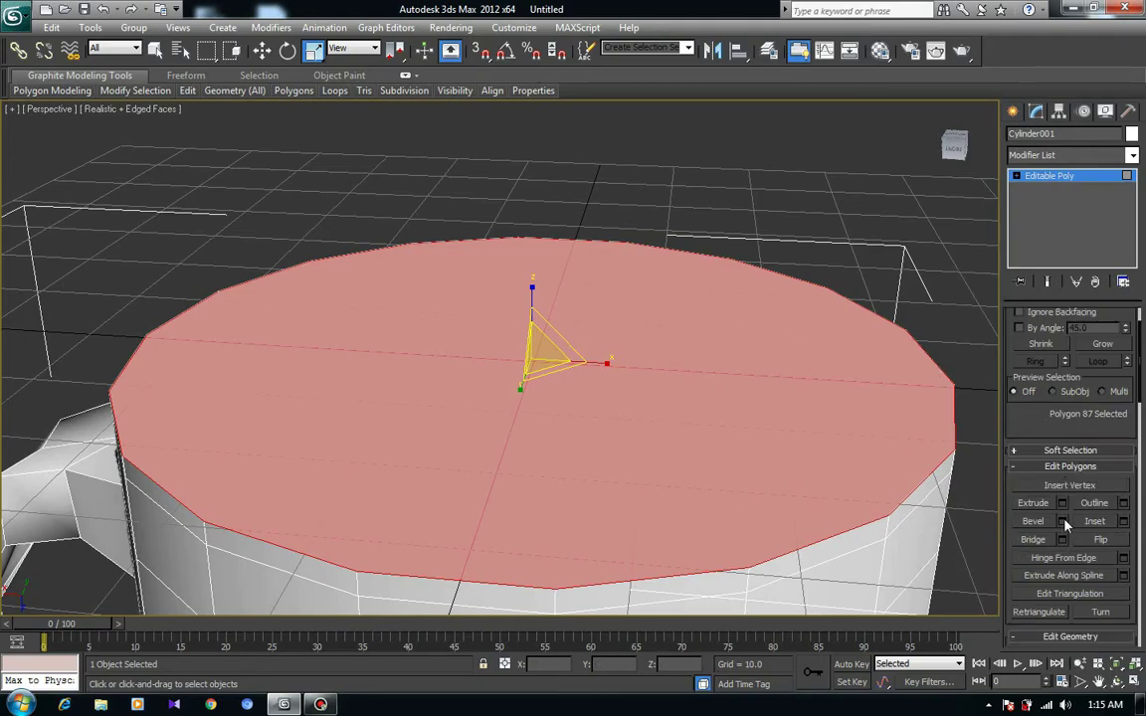
- Bevel the bottom face with a negative outline and zero height to inset a base ring
{"action": "left_click", "coordinate": [1063, 521]}
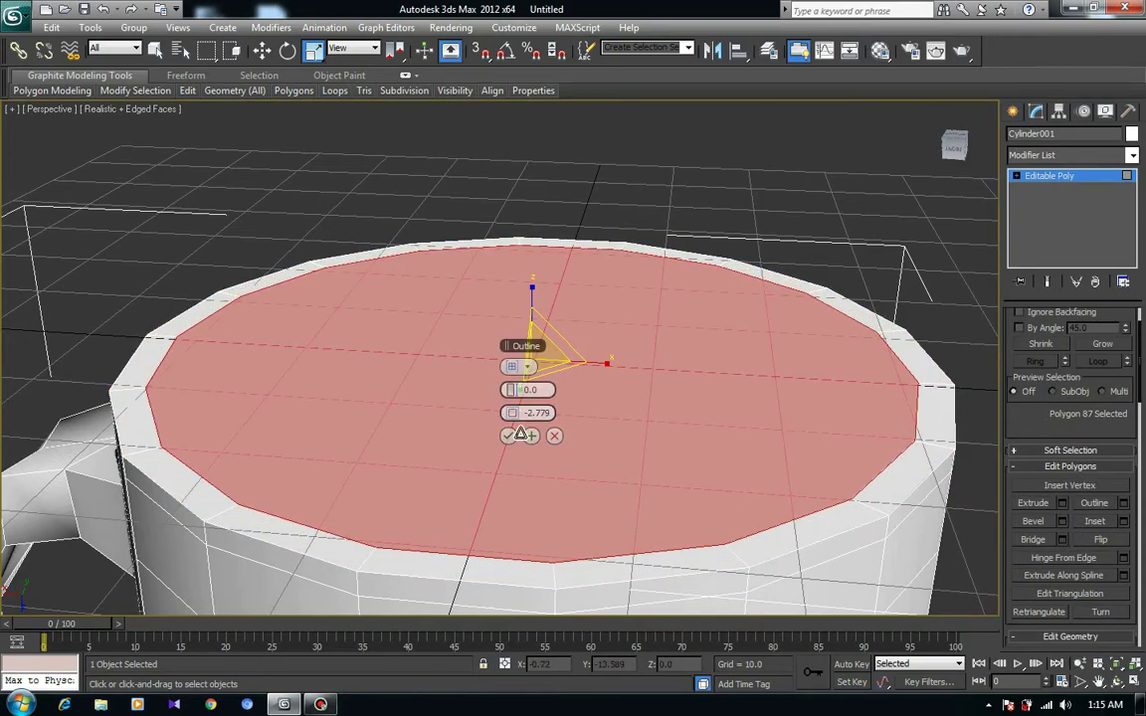
{"action": "left_click", "coordinate": [531, 436]}
{"action": "left_click_drag", "start_coordinate": [511, 390], "coordinate": [518, 382]}
{"action": "left_click", "coordinate": [532, 436]}
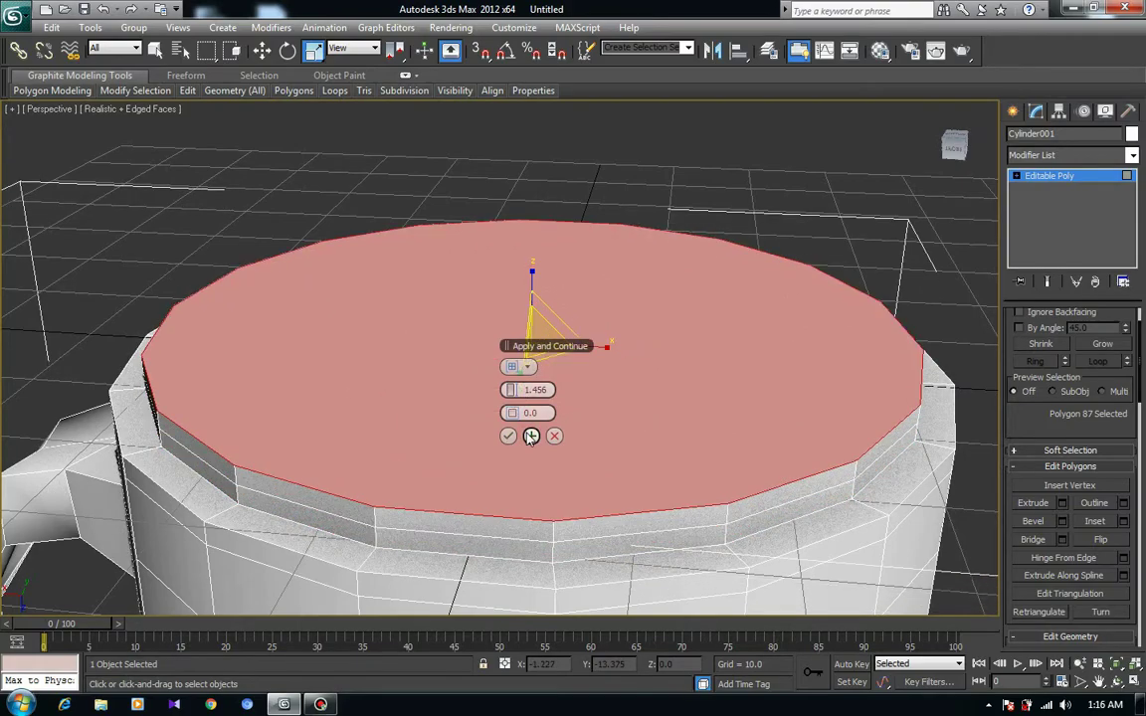
{"action": "right_click", "coordinate": [514, 410]}
{"action": "left_click_drag", "start_coordinate": [517, 417], "coordinate": [497, 416]}
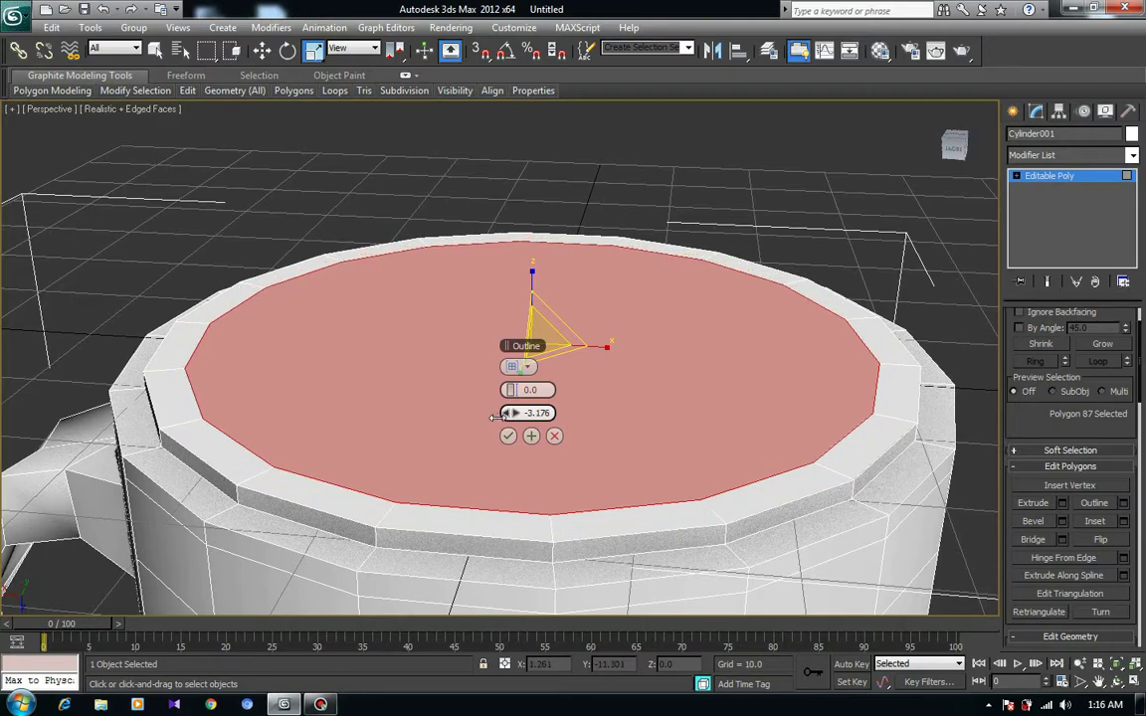
{"action": "left_click", "coordinate": [531, 435]}
{"action": "right_click", "coordinate": [512, 410]}
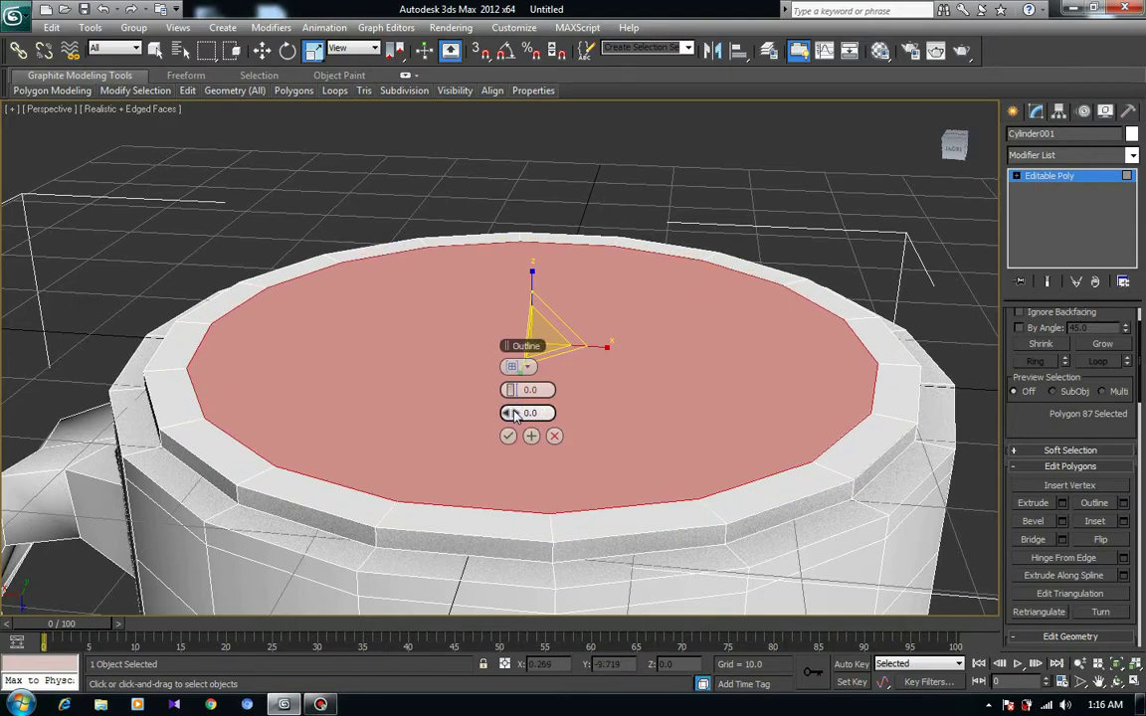
{"action": "mouse_move", "coordinate": [511, 390]}
{"action": "left_mouse_down"}
{"action": "mouse_move", "coordinate": [501, 392]}
{"action": "mouse_move", "coordinate": [543, 410]}
{"action": "left_mouse_up"}
{"action": "right_click", "coordinate": [515, 394]}
{"action": "left_click", "coordinate": [510, 438]}
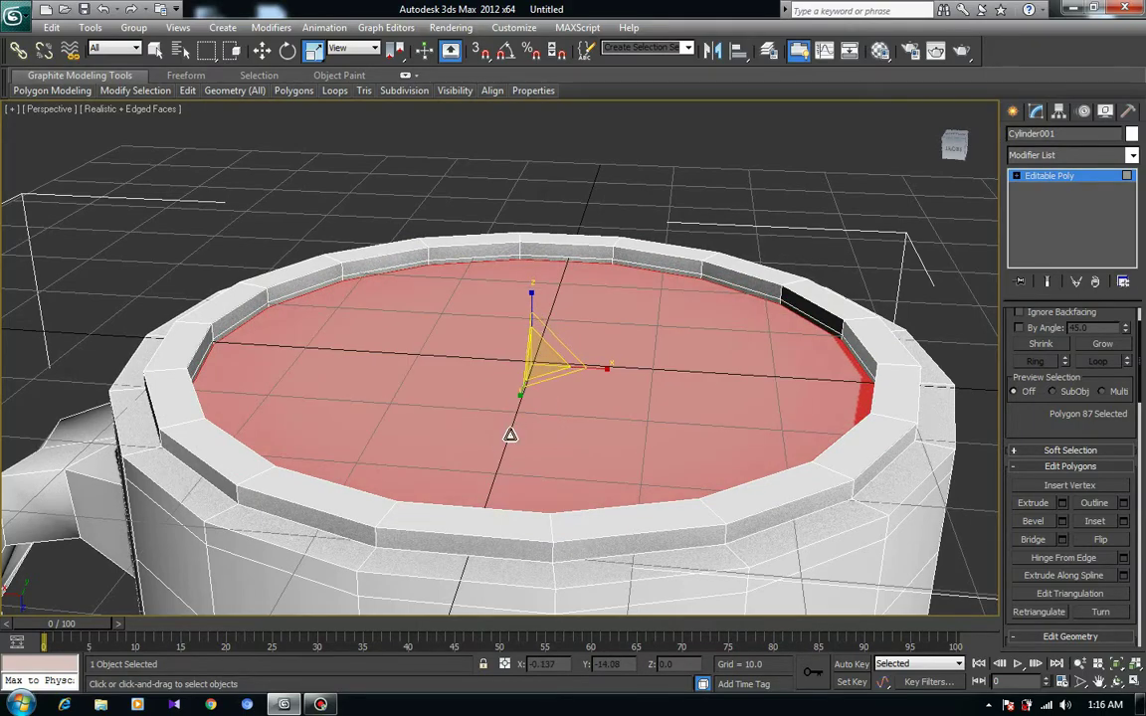
- Exit Polygon mode and inspect the mug from below and three-quarter views
{"action": "scroll", "coordinate": [509, 433], "scroll_direction": "down", "scroll_amount": 5}
{"action": "mouse_move", "coordinate": [509, 433]}
{"action": "middle_mouse_down", "text": "alt"}
{"action": "mouse_move", "coordinate": [557, 473]}
{"action": "mouse_move", "coordinate": [574, 387]}
{"action": "mouse_move", "coordinate": [519, 276]}
{"action": "mouse_move", "coordinate": [959, 440]}
{"action": "middle_mouse_up", "text": "alt"}
{"action": "scroll", "coordinate": [574, 387], "scroll_direction": "down", "scroll_amount": 3}
{"action": "scroll", "coordinate": [1087, 341], "scroll_direction": "up", "scroll_amount": 1}
{"action": "left_click", "coordinate": [1088, 337]}
{"action": "mouse_move", "coordinate": [626, 435]}
{"action": "middle_mouse_down", "text": "alt"}
{"action": "mouse_move", "coordinate": [505, 332]}
{"action": "mouse_move", "coordinate": [670, 427]}
{"action": "mouse_move", "coordinate": [456, 322]}
{"action": "middle_mouse_up", "text": "alt"}
{"action": "scroll", "coordinate": [455, 322], "scroll_direction": "up", "scroll_amount": 3}
{"action": "mouse_move", "coordinate": [532, 340]}
{"action": "middle_mouse_down", "text": "alt"}
{"action": "mouse_move", "coordinate": [514, 323]}
{"action": "mouse_move", "coordinate": [532, 340]}
{"action": "mouse_move", "coordinate": [457, 355]}
{"action": "middle_mouse_up", "text": "alt"}
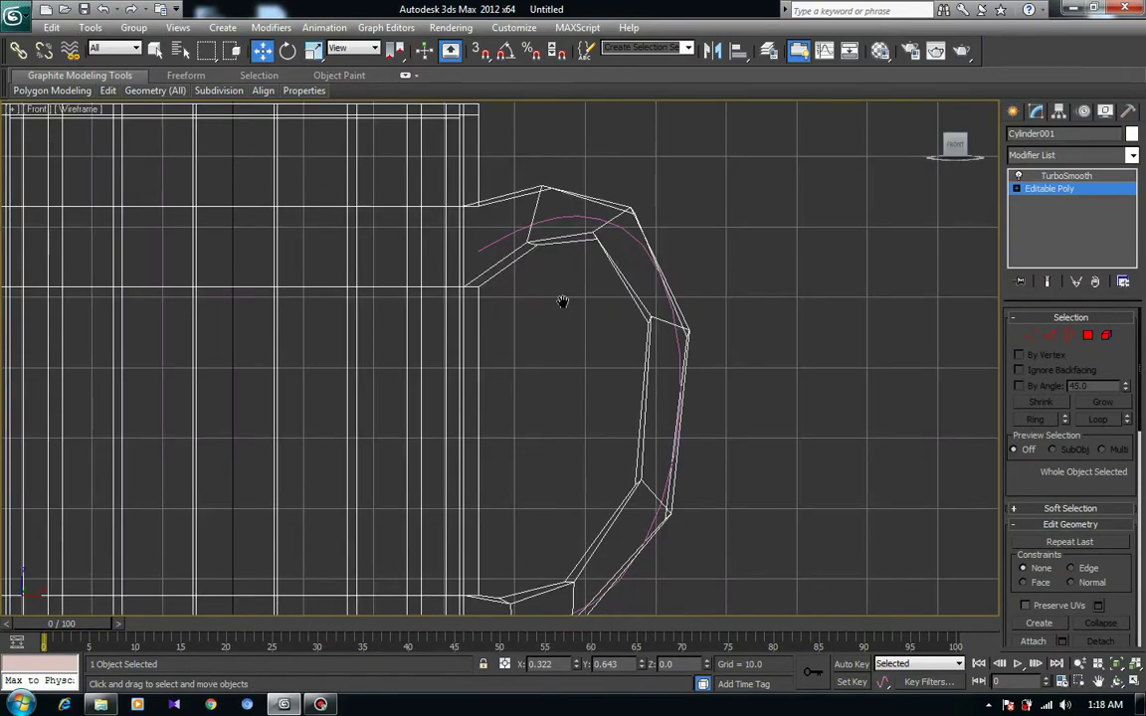
- Select the edge loop around the handle's top and connect new edges across it
{"action": "left_click", "coordinate": [1050, 335]}
{"action": "left_click", "coordinate": [499, 250]}
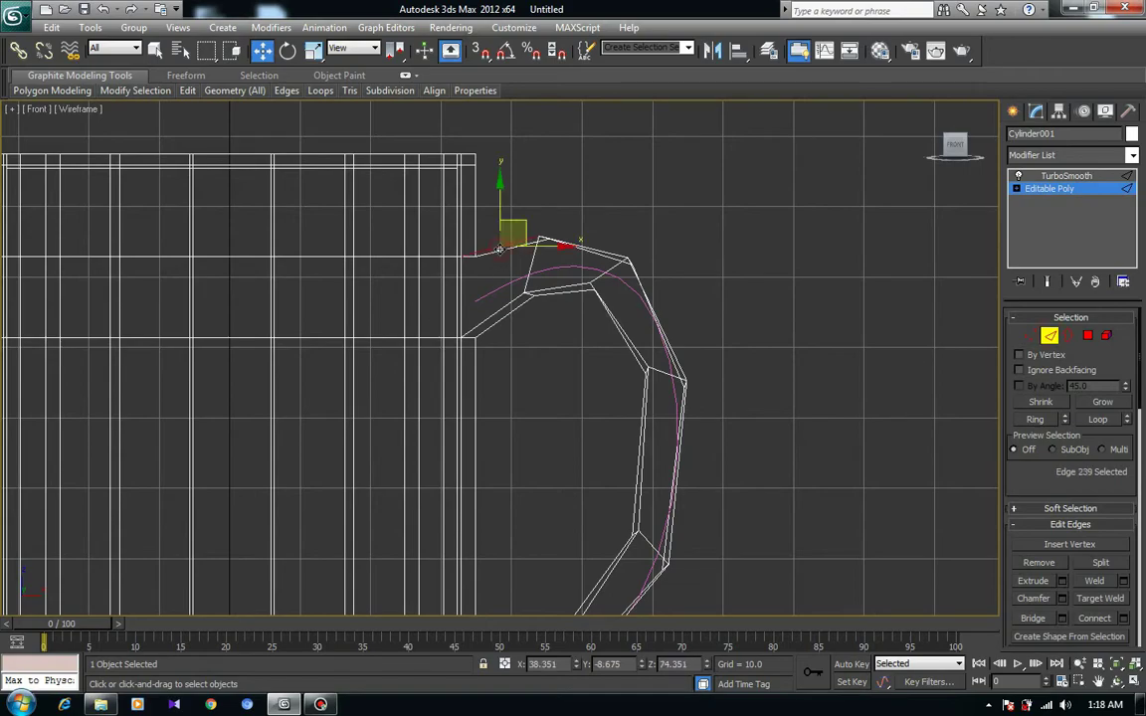
{"action": "key", "text": "alt+r"}
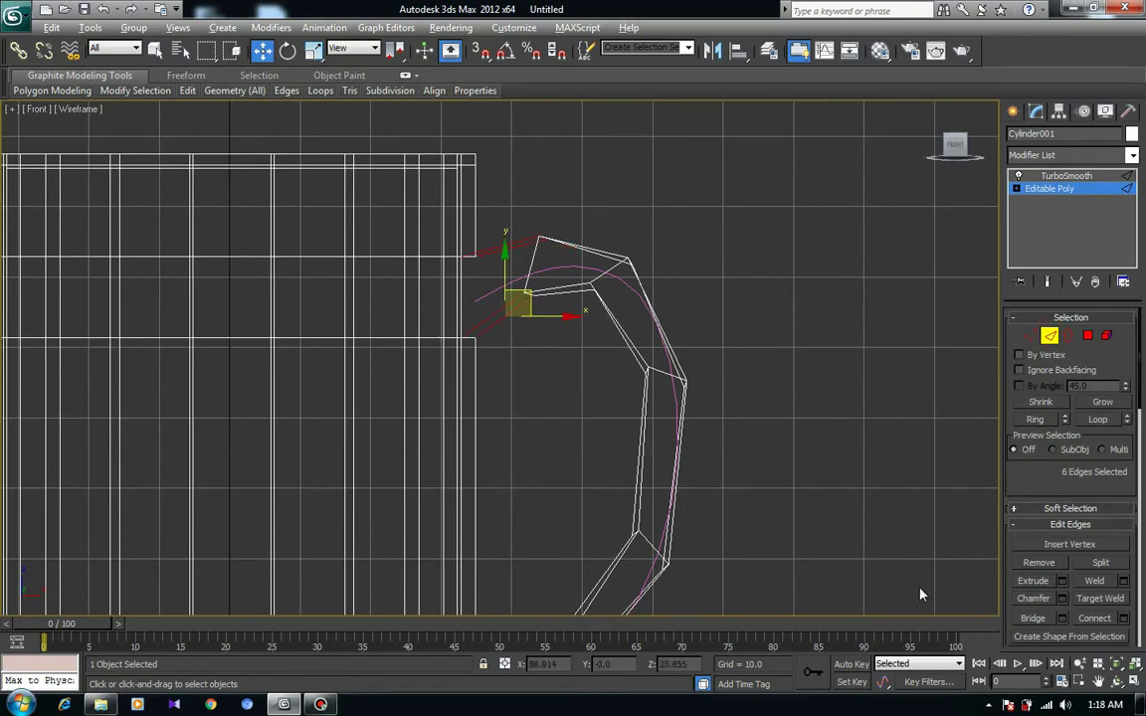
{"action": "key", "text": "alt+w"}
{"action": "middle_click", "coordinate": [712, 455]}
{"action": "key", "text": "alt+w"}
{"action": "middle_click_drag", "start_coordinate": [711, 456], "coordinate": [723, 364], "text": "alt"}
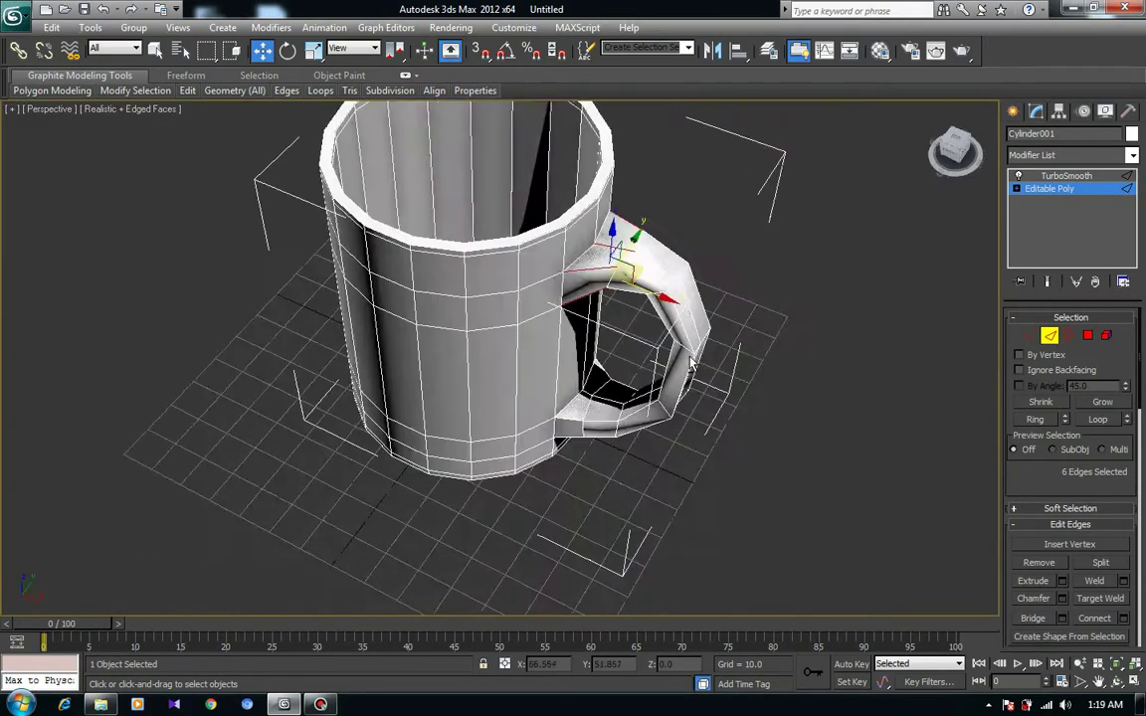
{"action": "scroll", "coordinate": [723, 364], "scroll_direction": "up", "scroll_amount": 5}
{"action": "middle_click_drag", "start_coordinate": [640, 389], "coordinate": [583, 379], "text": "alt"}
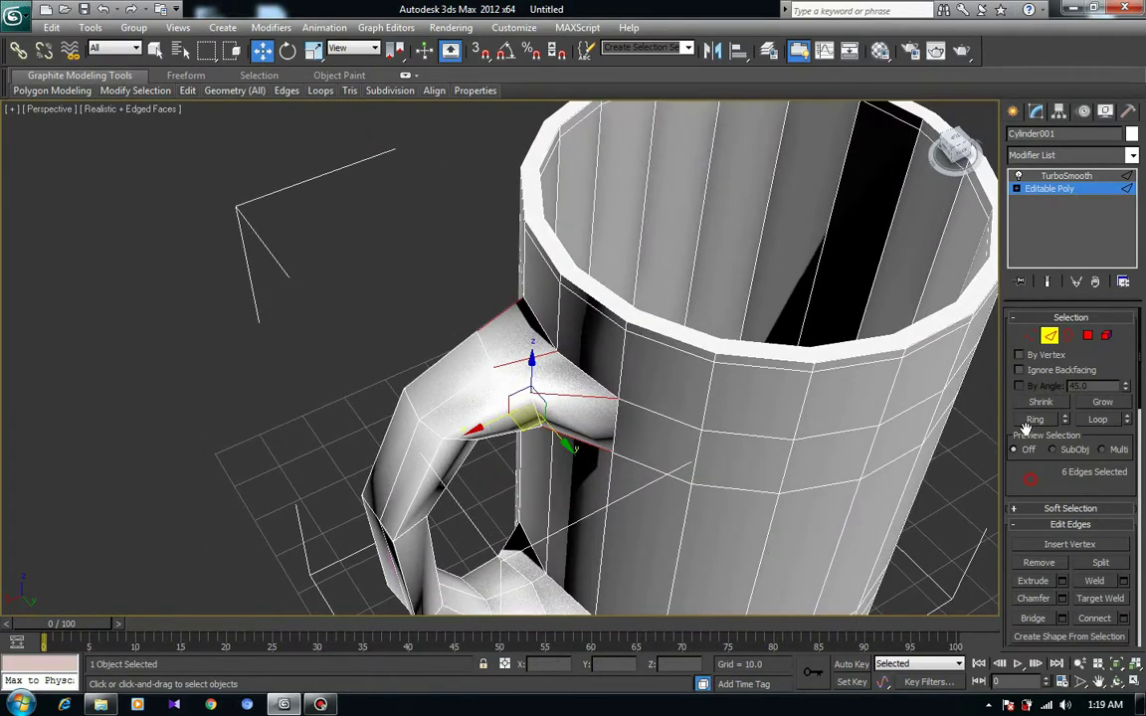
{"action": "scroll", "coordinate": [1024, 428], "scroll_direction": "down", "scroll_amount": 3}
{"action": "left_click", "coordinate": [1124, 544]}
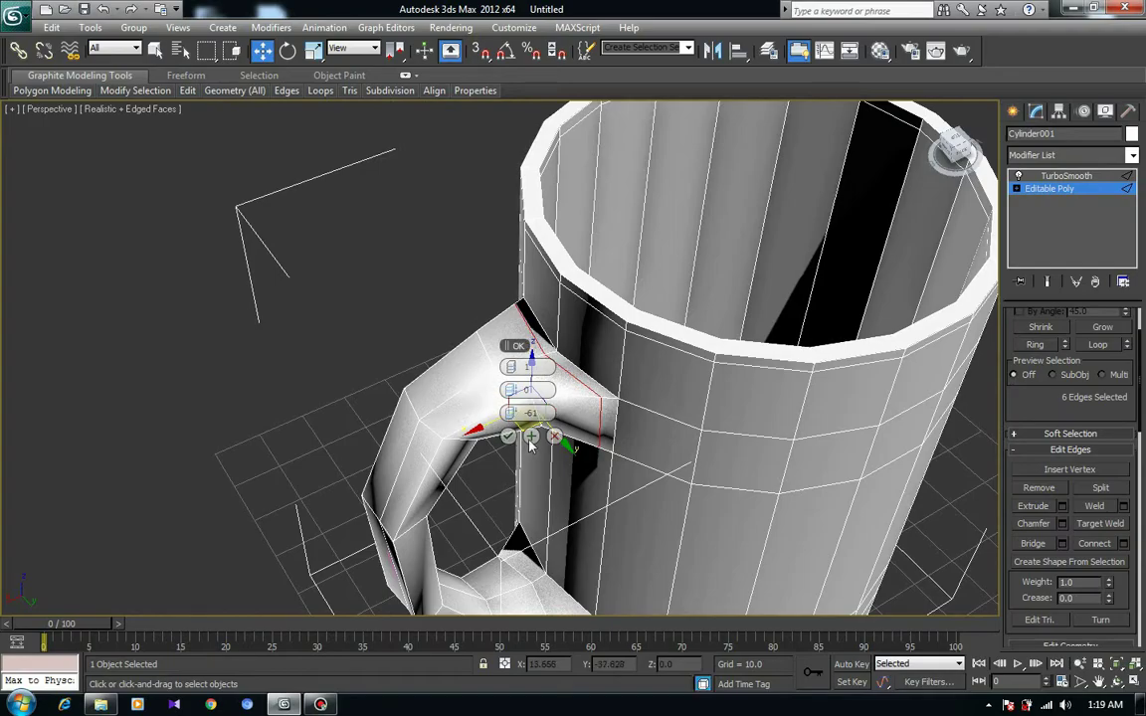
{"action": "left_click", "coordinate": [508, 437]}
- Add a slid supporting edge loop around the handle base where it meets the body
{"action": "middle_click_drag", "start_coordinate": [509, 441], "coordinate": [640, 415], "text": "alt"}
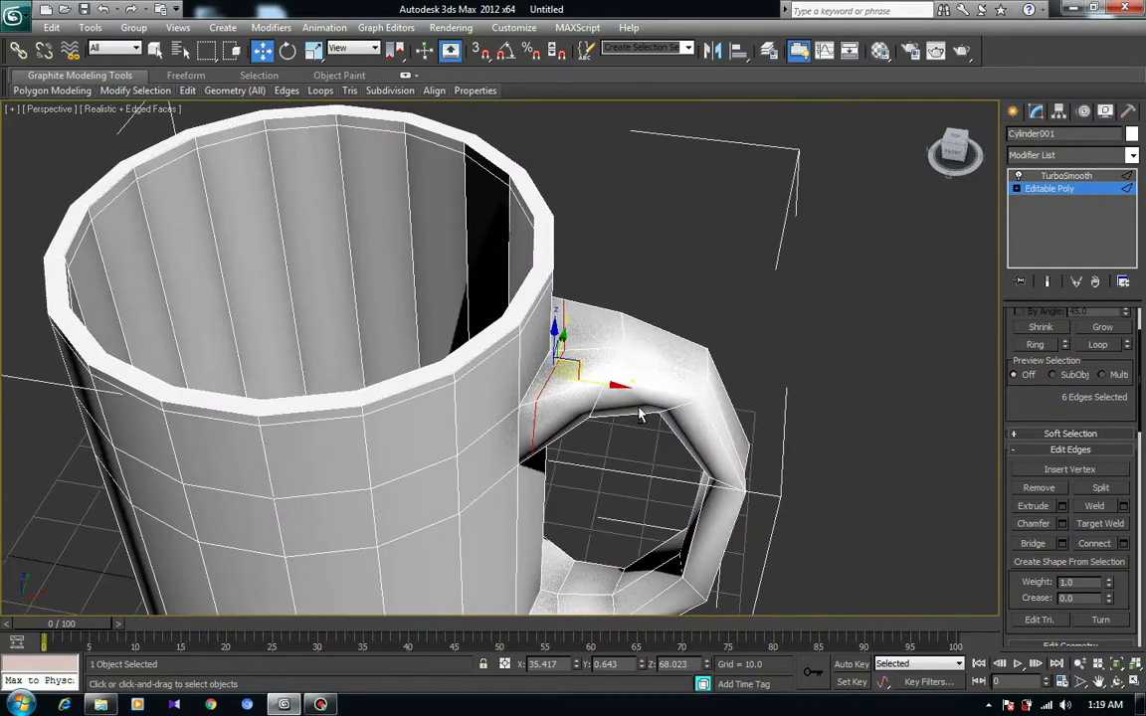
{"action": "middle_click_drag", "start_coordinate": [617, 327], "coordinate": [557, 431], "text": "alt"}
{"action": "scroll", "coordinate": [557, 432], "scroll_direction": "up", "scroll_amount": 3}
{"action": "double_click", "coordinate": [560, 427]}
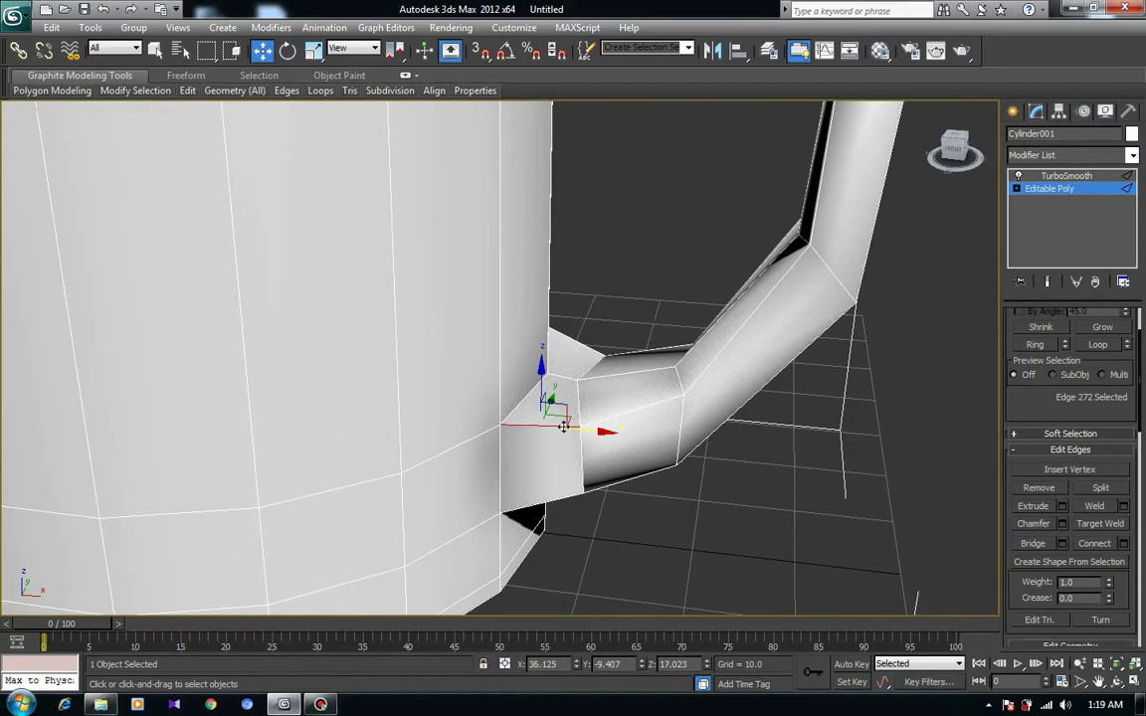
{"action": "left_click", "coordinate": [1122, 543]}
{"action": "left_click_drag", "start_coordinate": [511, 413], "coordinate": [517, 416]}
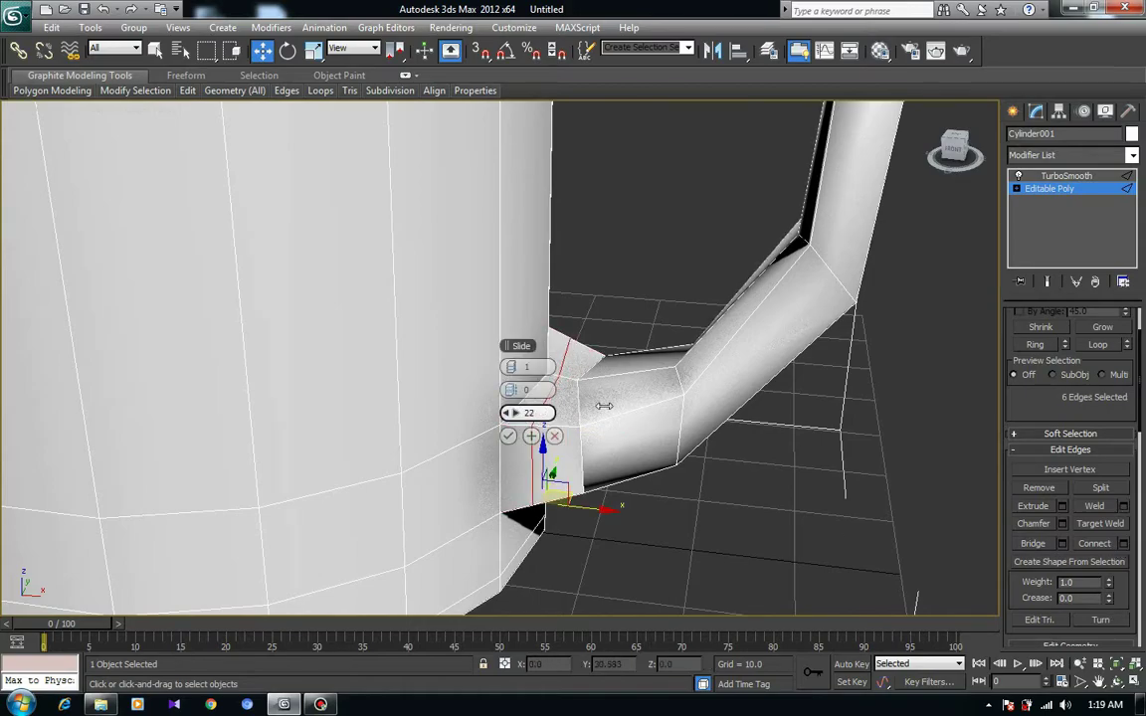
{"action": "left_click", "coordinate": [508, 436]}
{"action": "left_click", "coordinate": [657, 444]}
- Select TurboSmooth in the modifier stack to show the smoothed mug
{"action": "scroll", "coordinate": [746, 358], "scroll_direction": "down", "scroll_amount": 10}
{"action": "middle_click_drag", "start_coordinate": [619, 336], "coordinate": [417, 338], "text": "alt"}
{"action": "left_click", "coordinate": [1056, 176]}
{"action": "mouse_move", "coordinate": [458, 378]}
{"action": "middle_mouse_down", "text": "alt"}
{"action": "mouse_move", "coordinate": [732, 371]}
{"action": "mouse_move", "coordinate": [734, 384]}
{"action": "mouse_move", "coordinate": [672, 362]}
{"action": "middle_mouse_up", "text": "alt"}
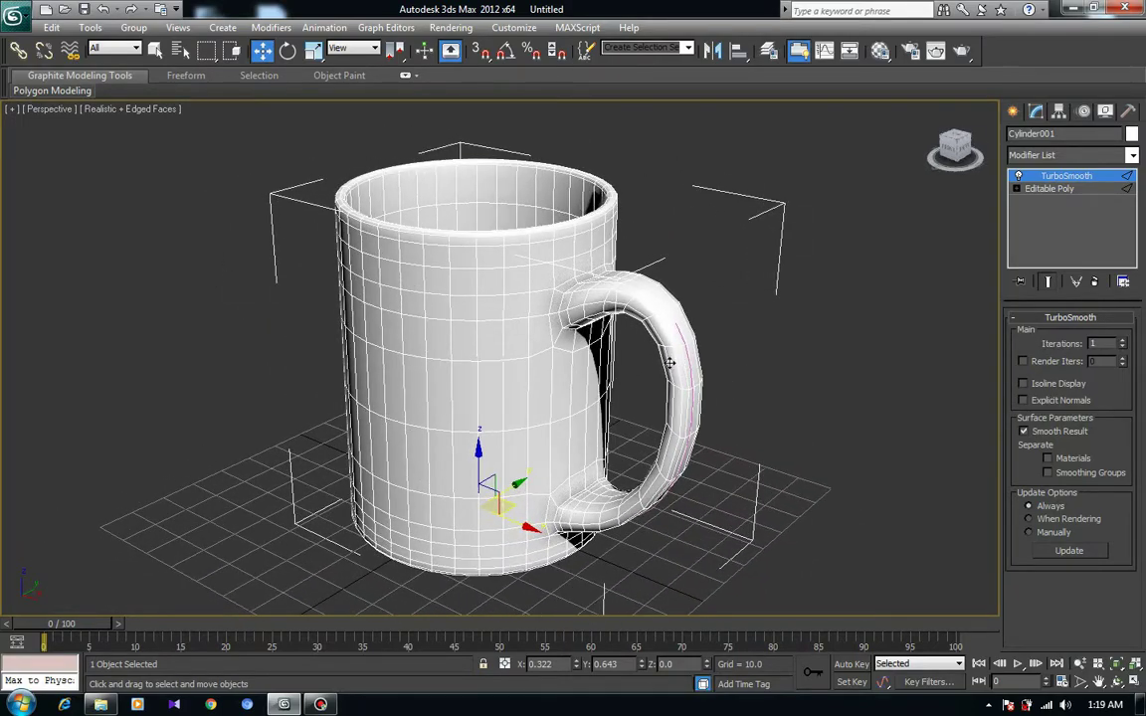
- Set TurboSmooth Iterations to 2 and turn off Edged Faces to inspect the smooth mug
{"action": "mouse_move", "coordinate": [581, 379]}
{"action": "middle_mouse_down", "text": "alt"}
{"action": "mouse_move", "coordinate": [575, 396]}
{"action": "mouse_move", "coordinate": [525, 335]}
{"action": "mouse_move", "coordinate": [634, 377]}
{"action": "mouse_move", "coordinate": [570, 282]}
{"action": "mouse_move", "coordinate": [554, 321]}
{"action": "mouse_move", "coordinate": [617, 368]}
{"action": "middle_mouse_up", "text": "alt"}
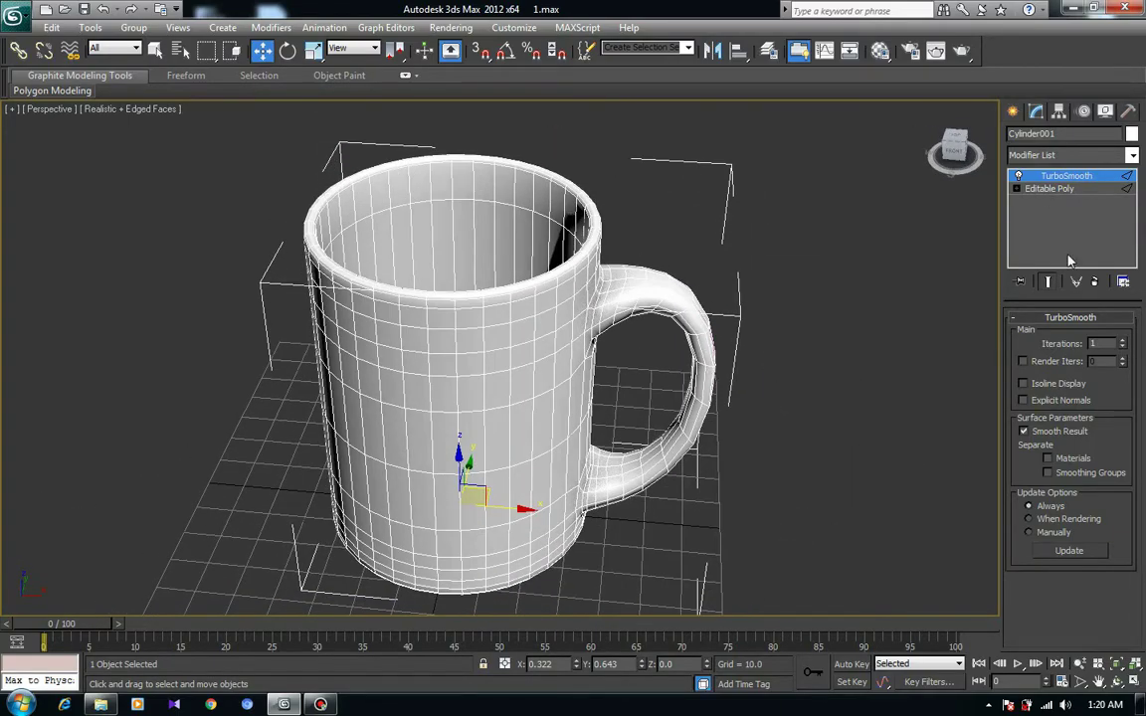
{"action": "left_click", "coordinate": [1122, 340]}
{"action": "mouse_move", "coordinate": [677, 384]}
{"action": "middle_mouse_down", "text": "alt"}
{"action": "mouse_move", "coordinate": [469, 361]}
{"action": "mouse_move", "coordinate": [453, 370]}
{"action": "mouse_move", "coordinate": [511, 371]}
{"action": "middle_mouse_up", "text": "alt"}
{"action": "scroll", "coordinate": [524, 378], "scroll_direction": "up", "scroll_amount": 2}
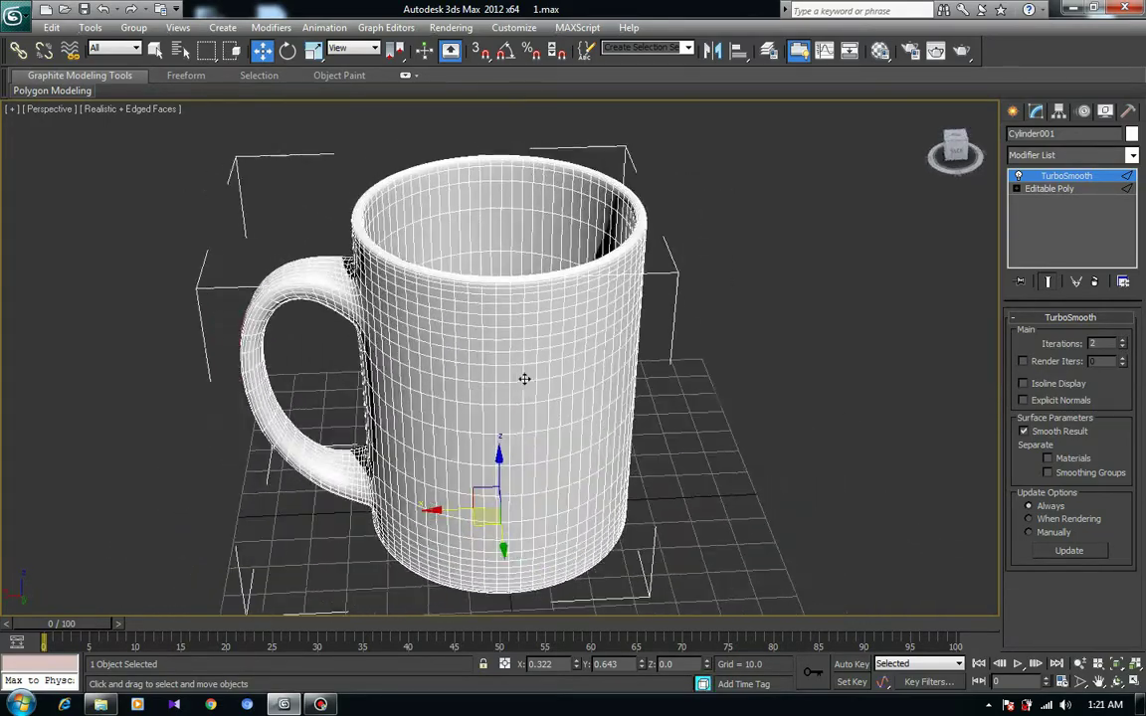
{"action": "scroll", "coordinate": [522, 378], "scroll_direction": "up", "scroll_amount": 2}
{"action": "key", "text": "F4"}
{"action": "mouse_move", "coordinate": [492, 421]}
{"action": "middle_mouse_down", "text": "alt"}
{"action": "mouse_move", "coordinate": [542, 368]}
{"action": "mouse_move", "coordinate": [605, 373]}
{"action": "mouse_move", "coordinate": [581, 459]}
{"action": "mouse_move", "coordinate": [532, 394]}
{"action": "mouse_move", "coordinate": [511, 390]}
{"action": "mouse_move", "coordinate": [593, 427]}
{"action": "mouse_move", "coordinate": [583, 462]}
{"action": "mouse_move", "coordinate": [540, 481]}
{"action": "mouse_move", "coordinate": [580, 387]}
{"action": "mouse_move", "coordinate": [546, 399]}
{"action": "mouse_move", "coordinate": [498, 369]}
{"action": "mouse_move", "coordinate": [503, 389]}
{"action": "mouse_move", "coordinate": [596, 384]}
{"action": "mouse_move", "coordinate": [499, 399]}
{"action": "mouse_move", "coordinate": [527, 351]}
{"action": "middle_mouse_up", "text": "alt"}
{"action": "scroll", "coordinate": [580, 387], "scroll_direction": "down", "scroll_amount": 3}
{"action": "scroll", "coordinate": [573, 409], "scroll_direction": "down", "scroll_amount": 1}
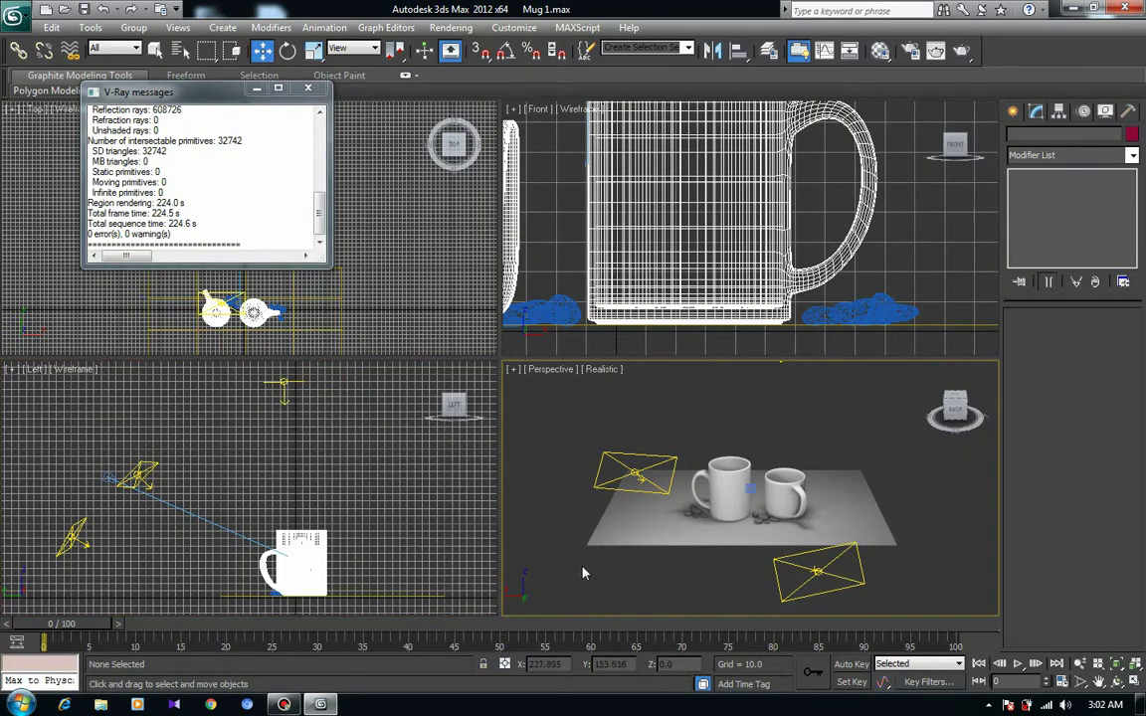
- Maximize the Perspective viewport framing both mugs and move the render messages window aside
{"action": "scroll", "coordinate": [725, 531], "scroll_direction": "down", "scroll_amount": 5}
{"action": "middle_click_drag", "start_coordinate": [725, 532], "coordinate": [730, 519], "text": "alt"}
{"action": "key", "text": "alt+w"}
{"action": "middle_click_drag", "start_coordinate": [580, 467], "coordinate": [640, 508]}
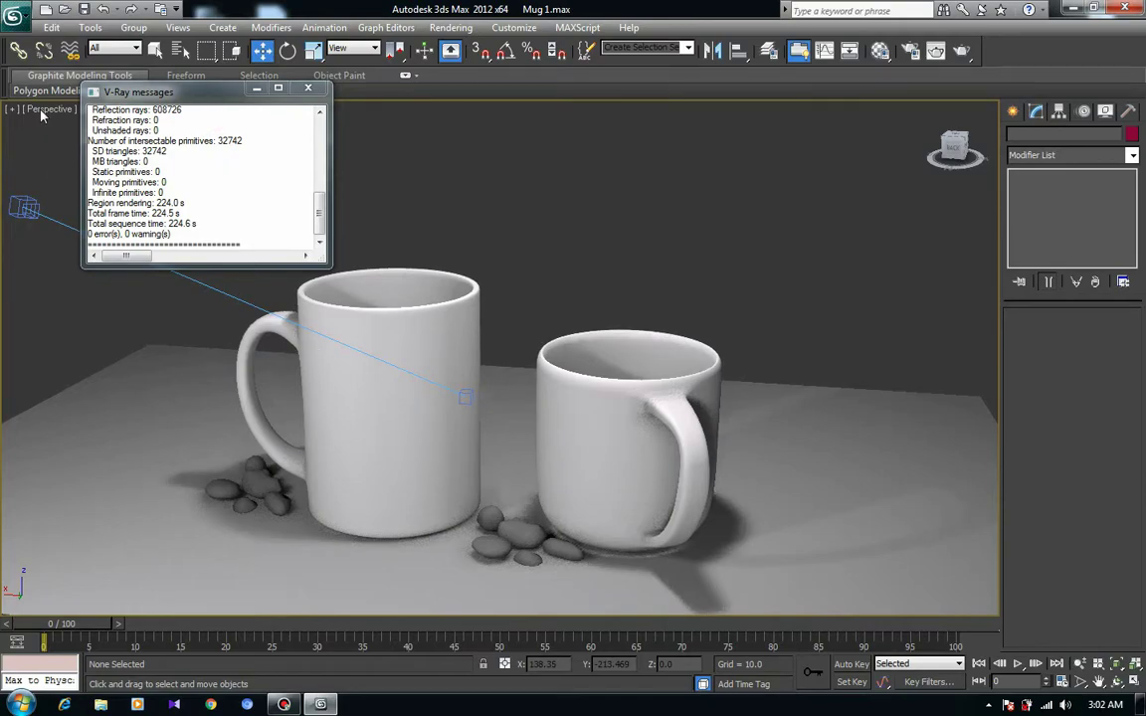
{"action": "left_click_drag", "start_coordinate": [169, 92], "coordinate": [169, 169]}
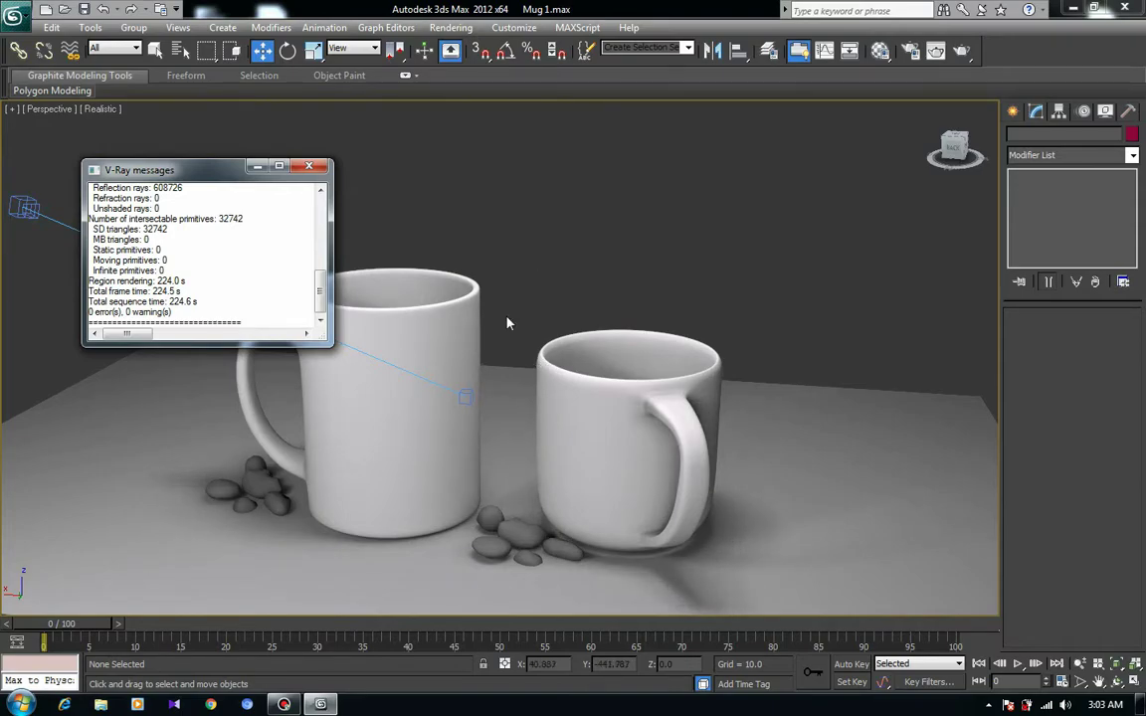
- Switch the viewport to VRayPhysicalCamera001 and render it with Render Production
{"action": "left_click", "coordinate": [45, 112]}
{"action": "mouse_move", "coordinate": [261, 134]}
{"action": "left_click", "coordinate": [299, 129]}
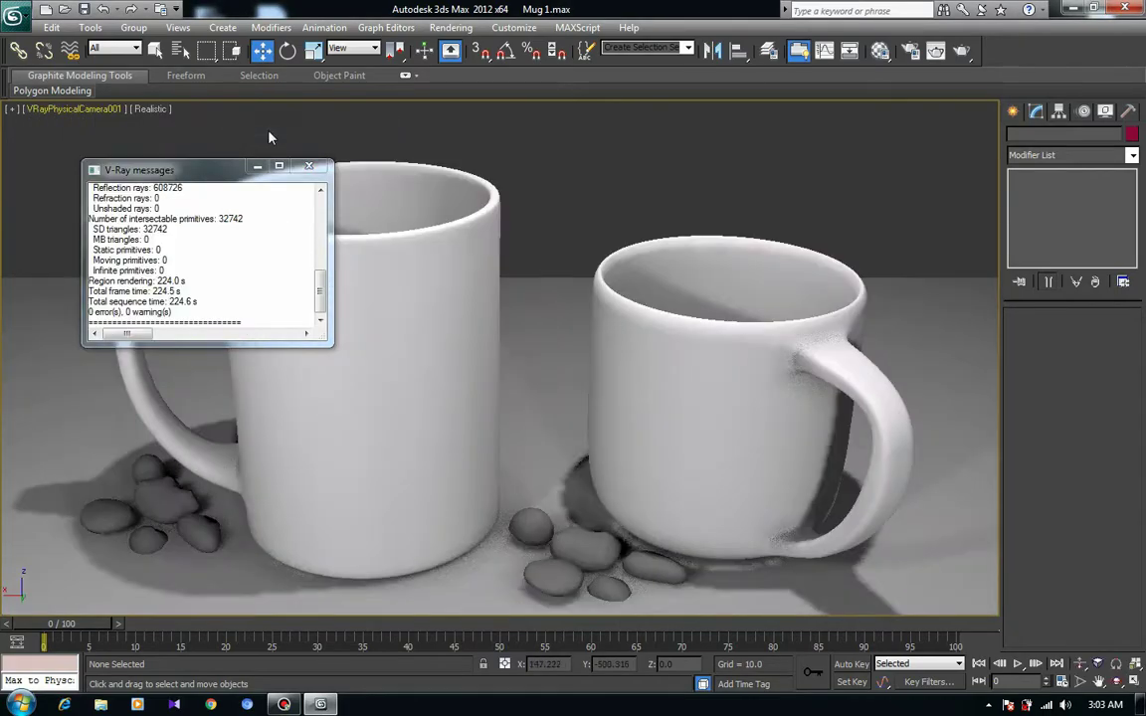
{"action": "left_click", "coordinate": [935, 50]}
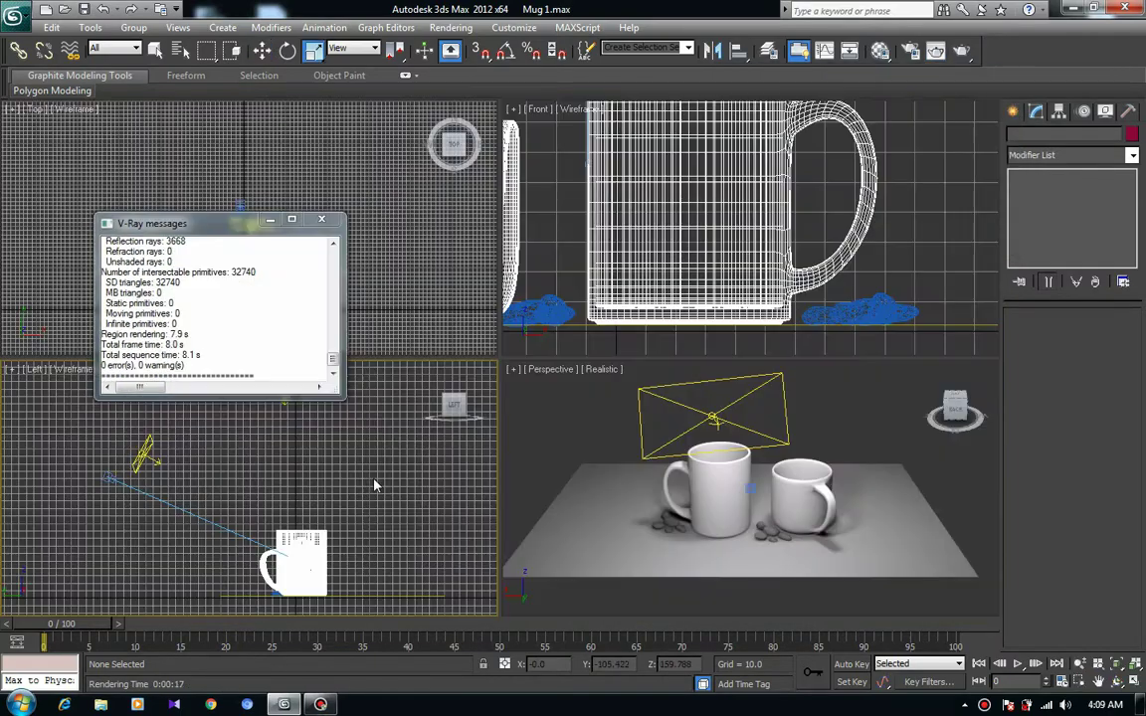
- Move the Forest002 coffee-bean cluster to a new spot on the table
{"action": "middle_click_drag", "start_coordinate": [639, 526], "coordinate": [683, 498], "text": "alt"}
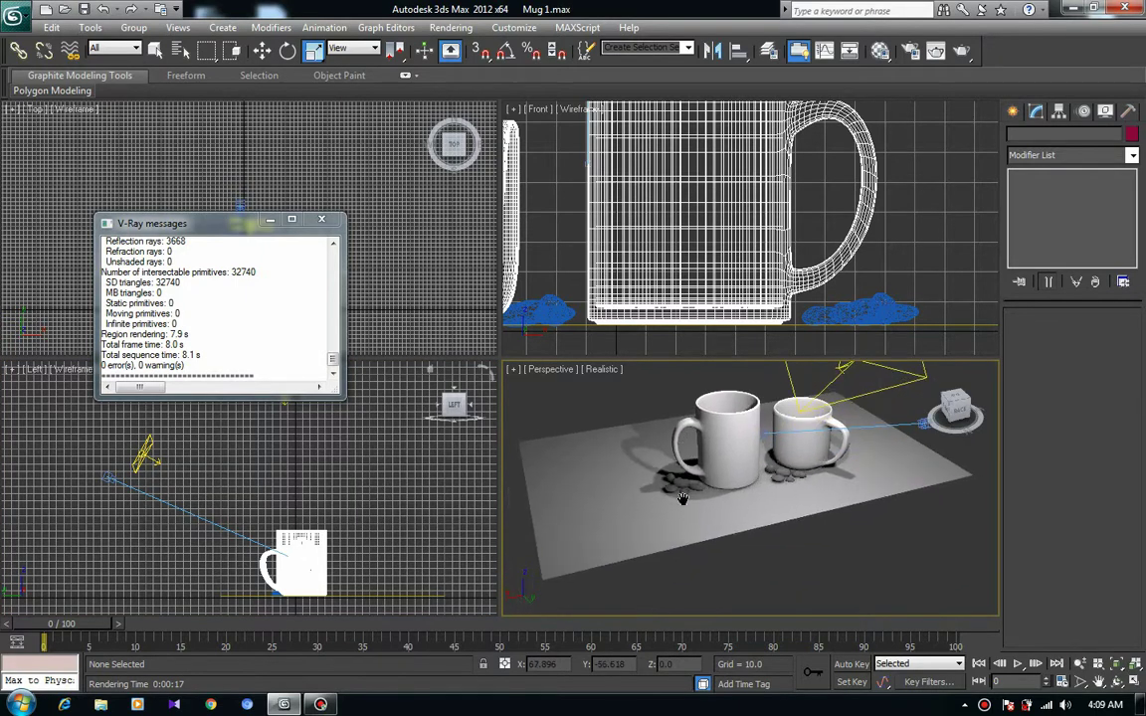
{"action": "left_click", "coordinate": [681, 484]}
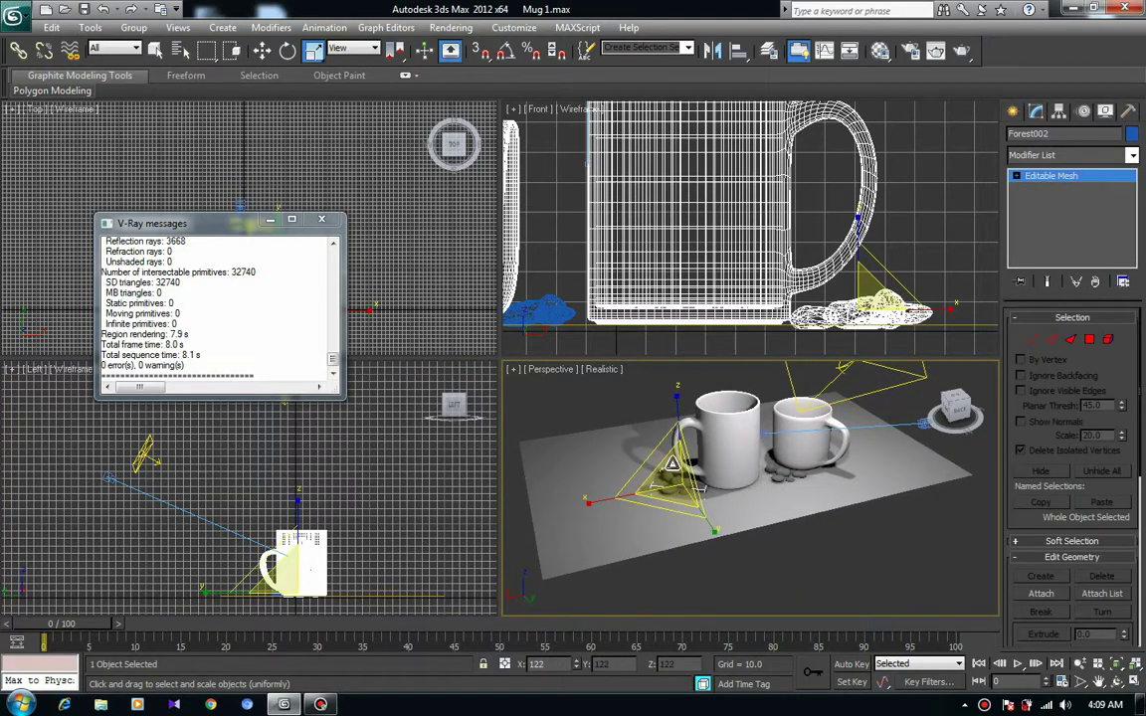
{"action": "right_click", "coordinate": [836, 249]}
{"action": "key", "text": "w"}
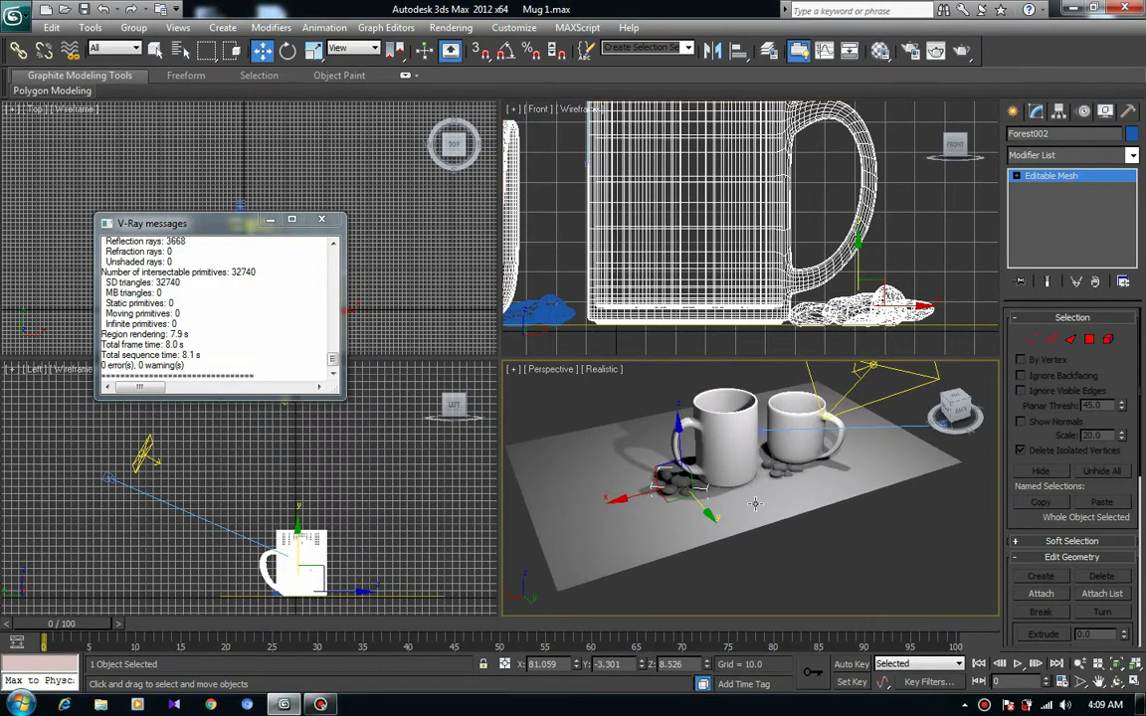
{"action": "scroll", "coordinate": [785, 495], "scroll_direction": "up", "scroll_amount": 6}
{"action": "mouse_move", "coordinate": [625, 489]}
{"action": "left_mouse_down"}
{"action": "mouse_move", "coordinate": [640, 500]}
{"action": "mouse_move", "coordinate": [629, 502]}
{"action": "left_mouse_up"}
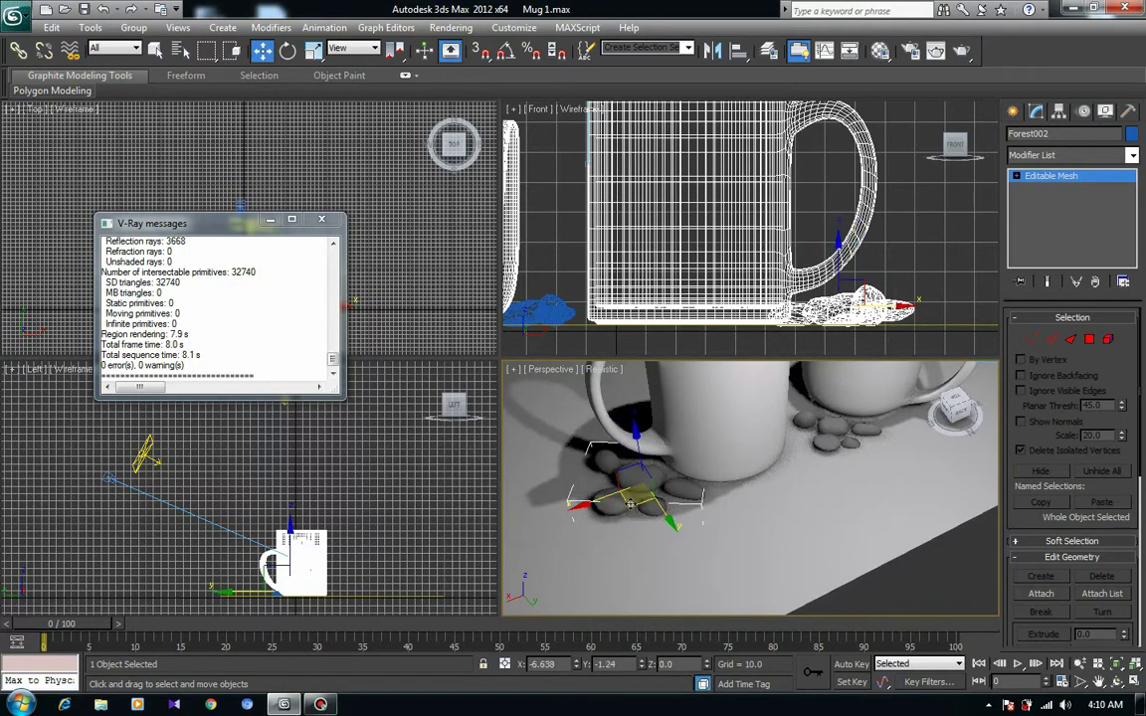
{"action": "left_click", "coordinate": [898, 581]}
- In the V-Ray camera view, rotate the beans beside the left mug, then open Render Setup (F10)
{"action": "key", "text": "alt+w"}
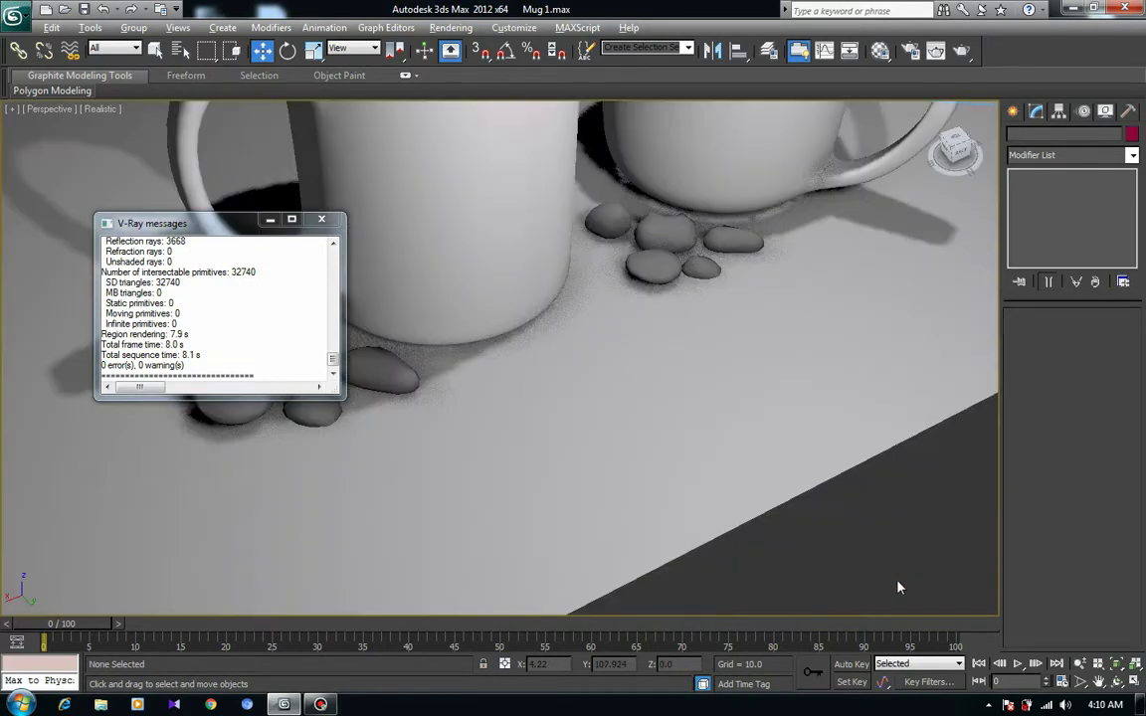
{"action": "key", "text": "c"}
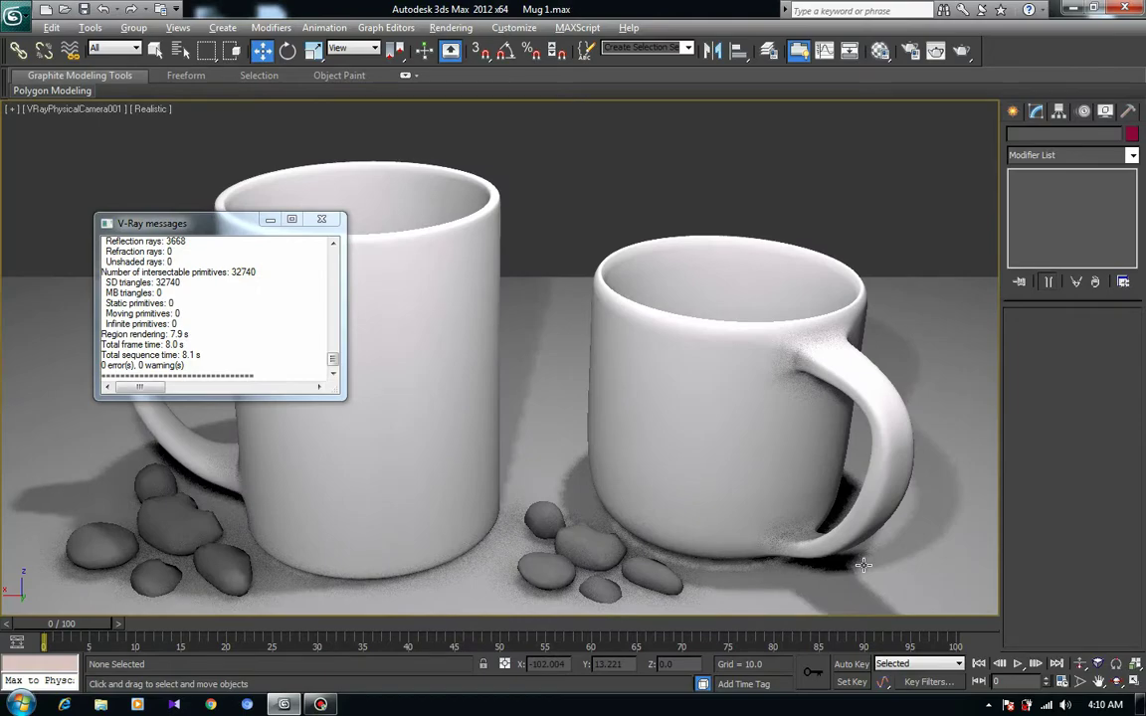
{"action": "left_click", "coordinate": [172, 522]}
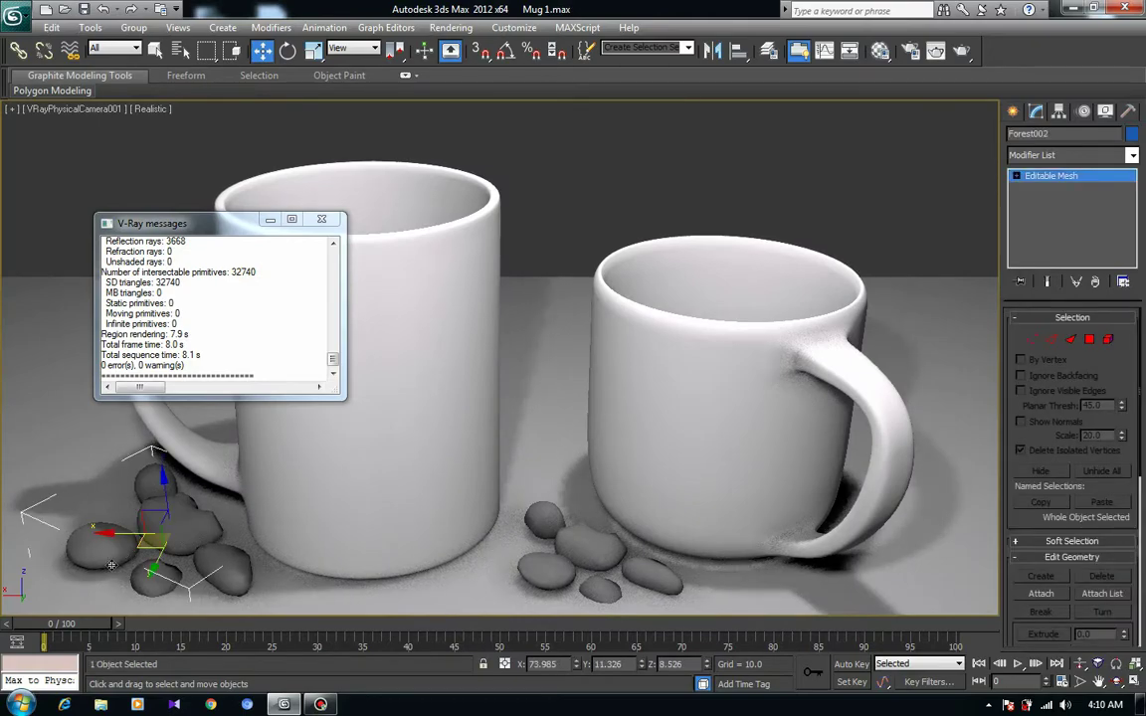
{"action": "left_click", "coordinate": [287, 51]}
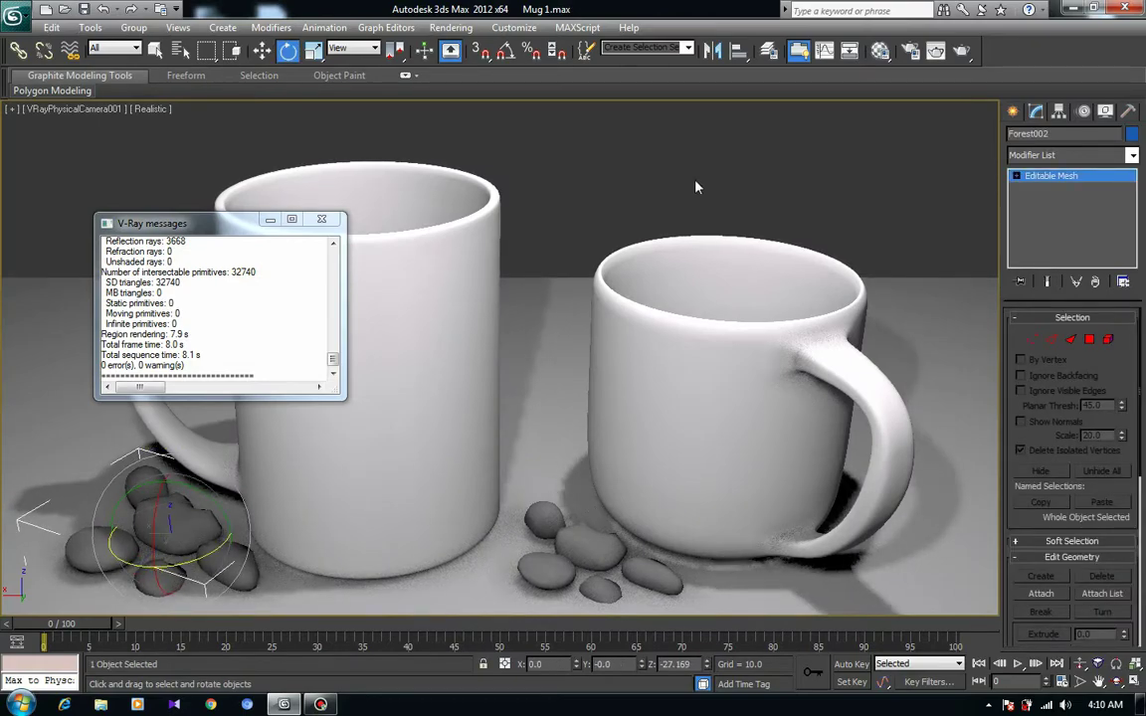
{"action": "left_click", "coordinate": [742, 177]}
{"action": "key", "text": "F10"}
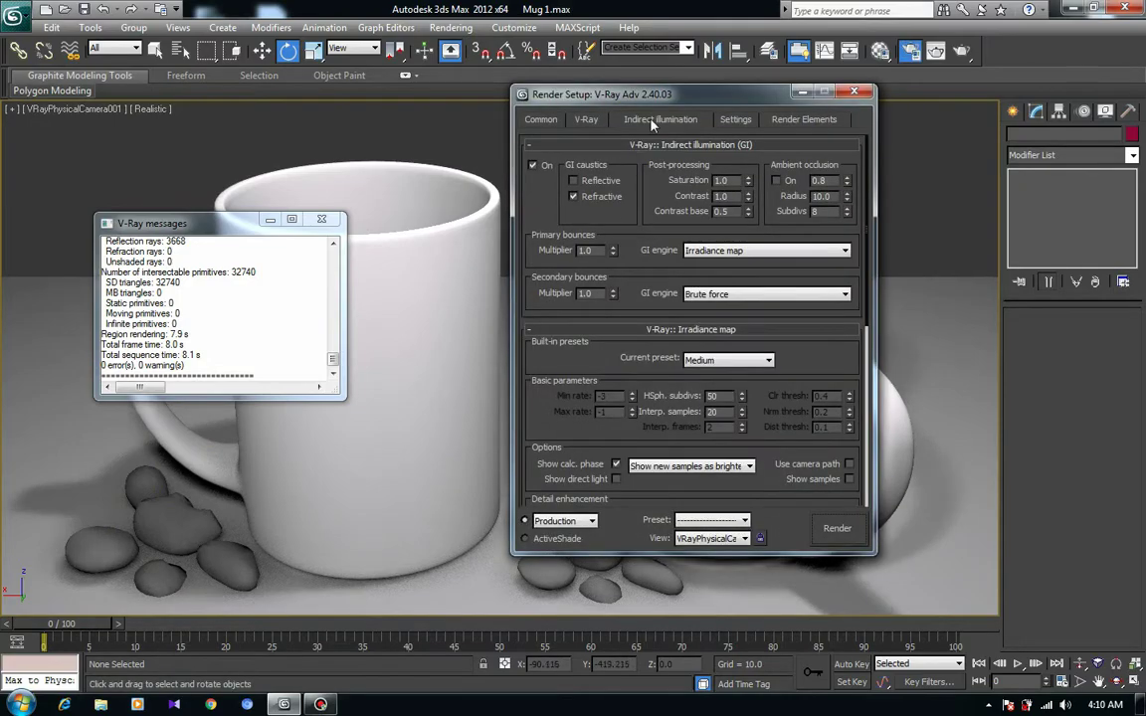
- Use HDTV 1920x1080 output on the Common tab and render the camera view with V-Ray
{"action": "scroll", "coordinate": [717, 342], "scroll_direction": "down", "scroll_amount": 1}
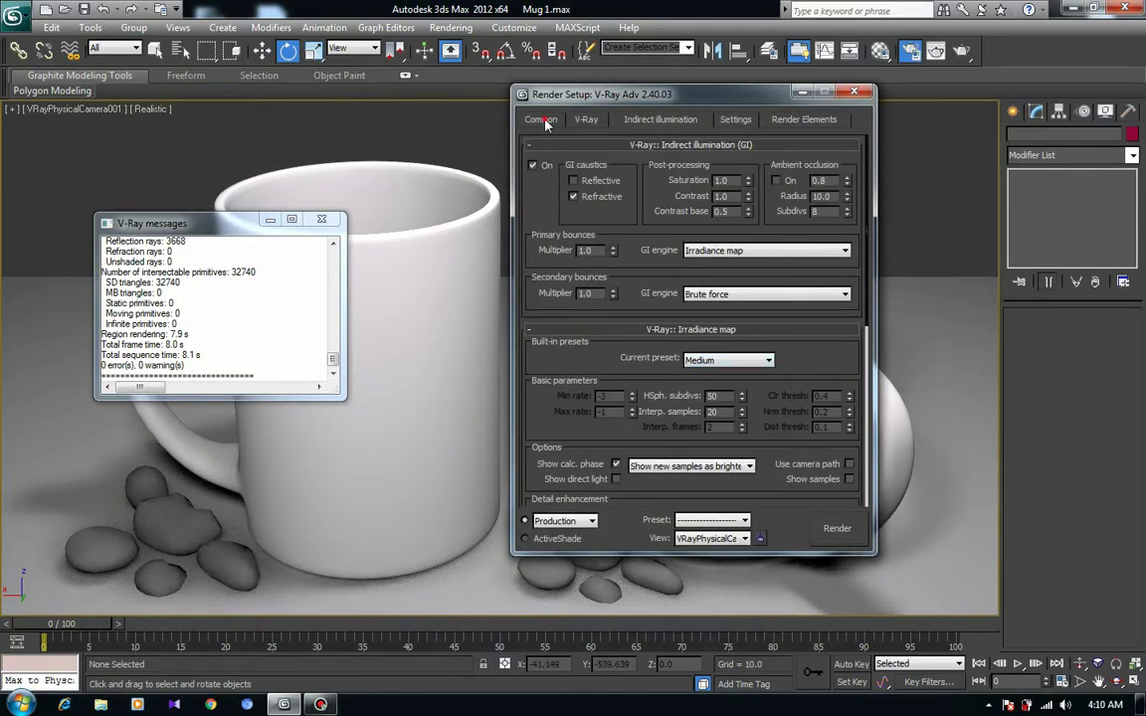
{"action": "left_click", "coordinate": [543, 119]}
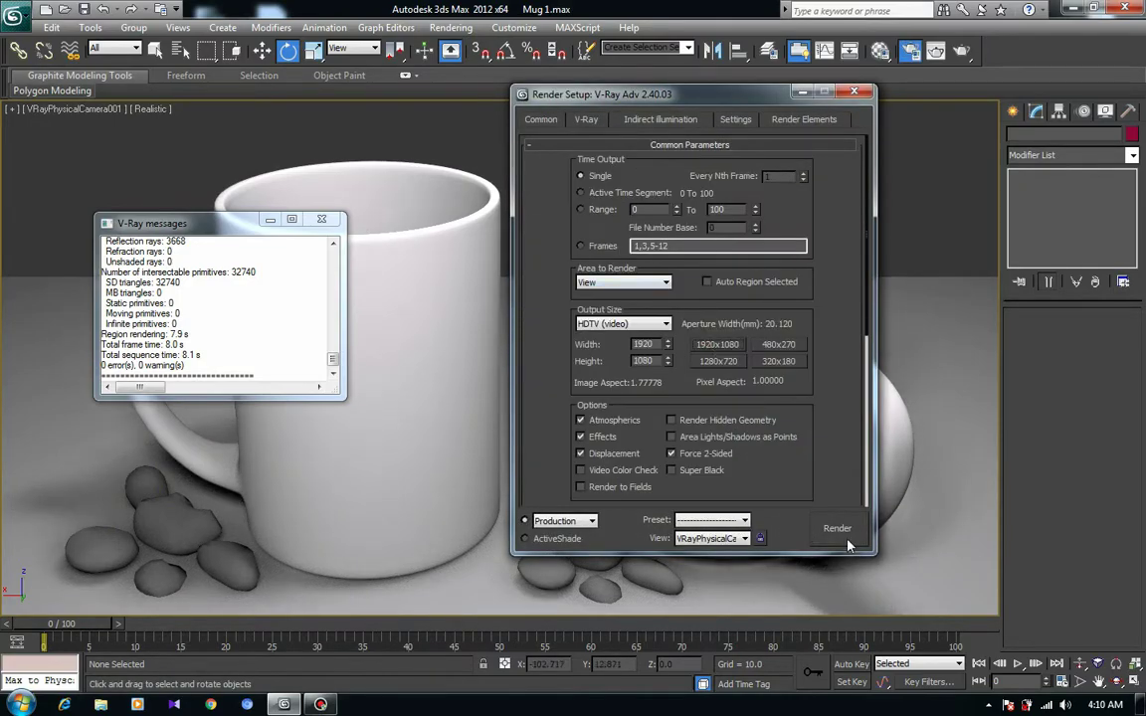
{"action": "left_click", "coordinate": [839, 529]}
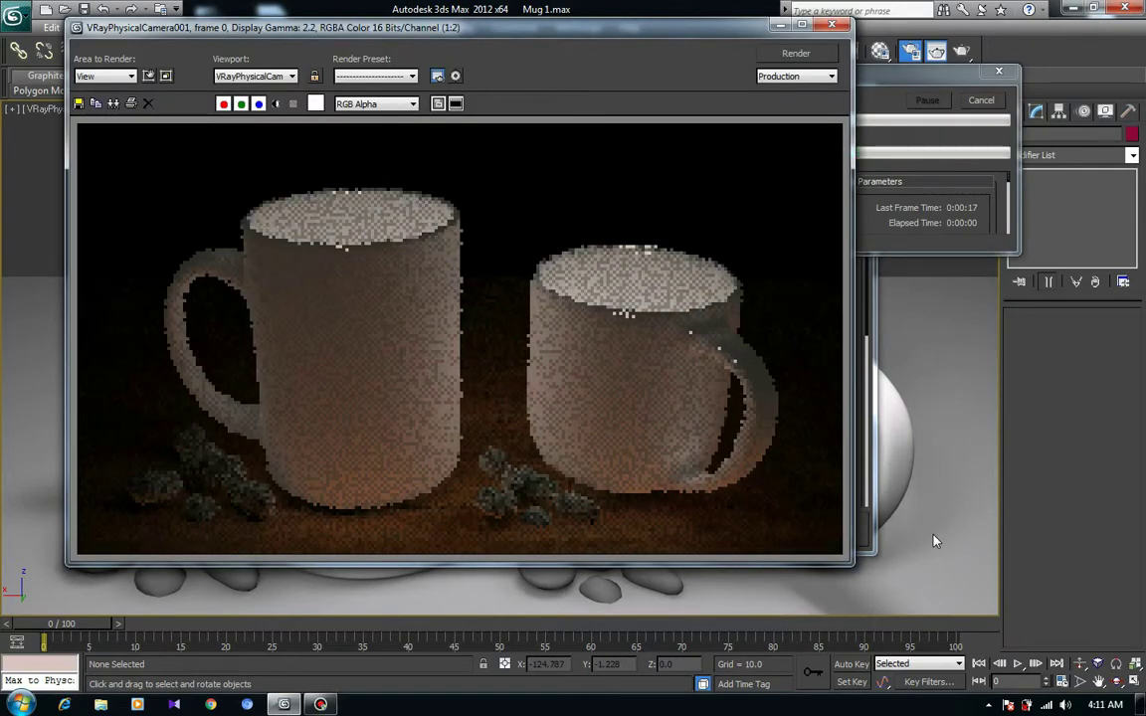